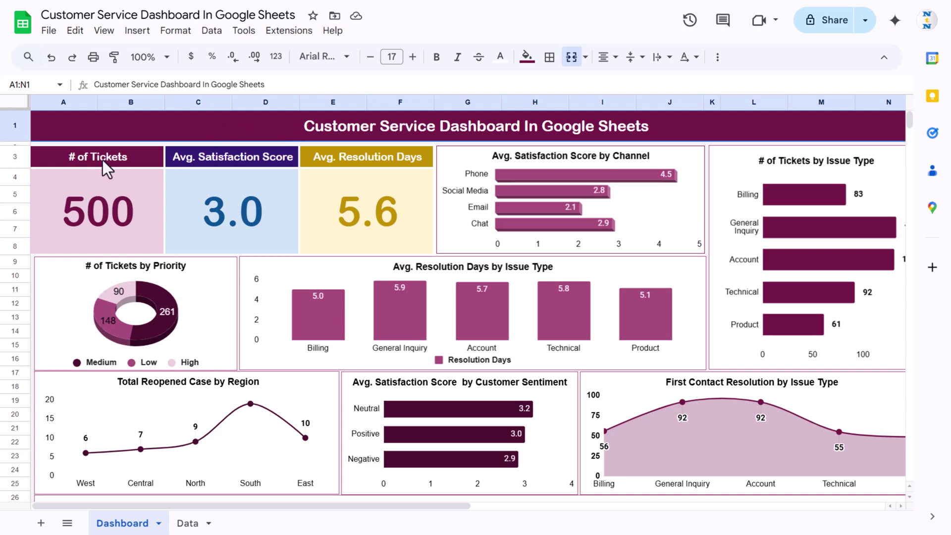
Step: Review the dashboard's three KPI cards and the charts for satisfaction by channel, tickets by issue type and resolution days by issue type
click(62, 160)
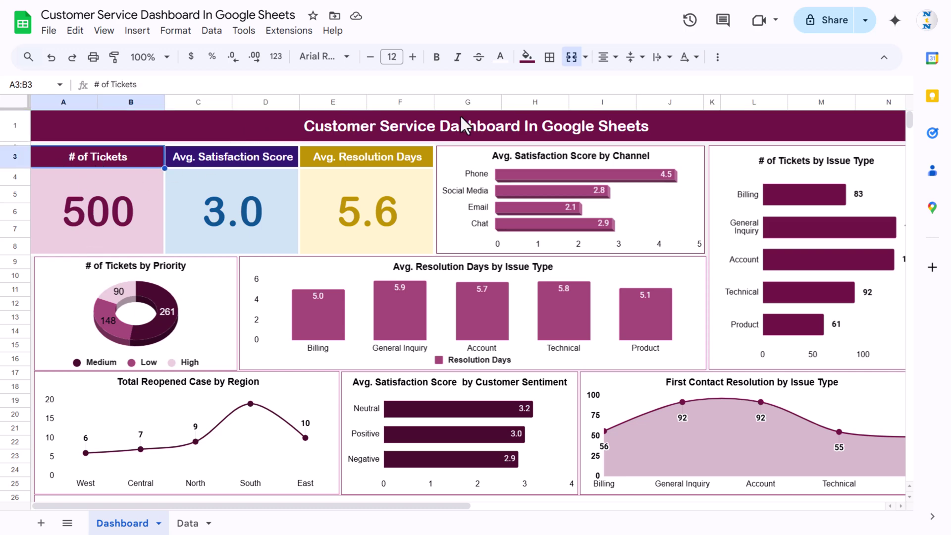
click(233, 155)
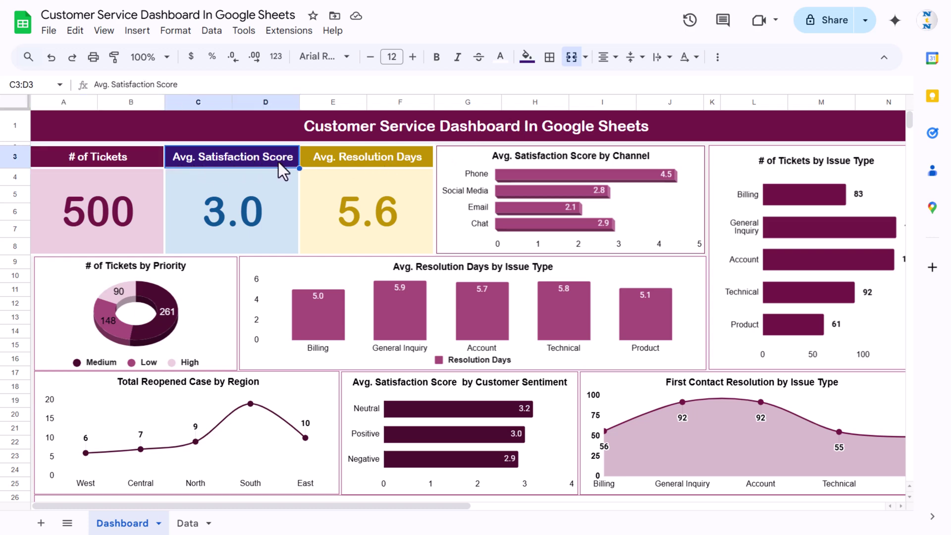
click(413, 161)
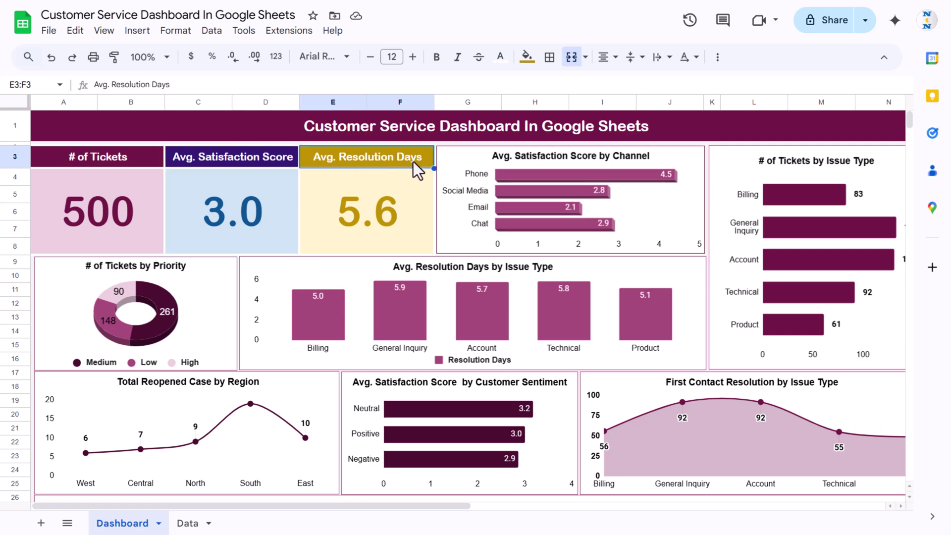
click(451, 161)
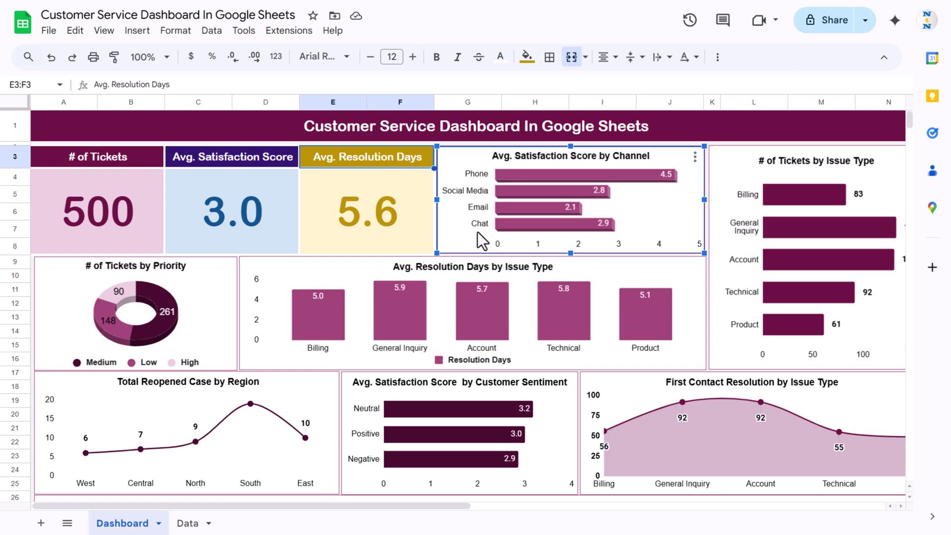
click(754, 178)
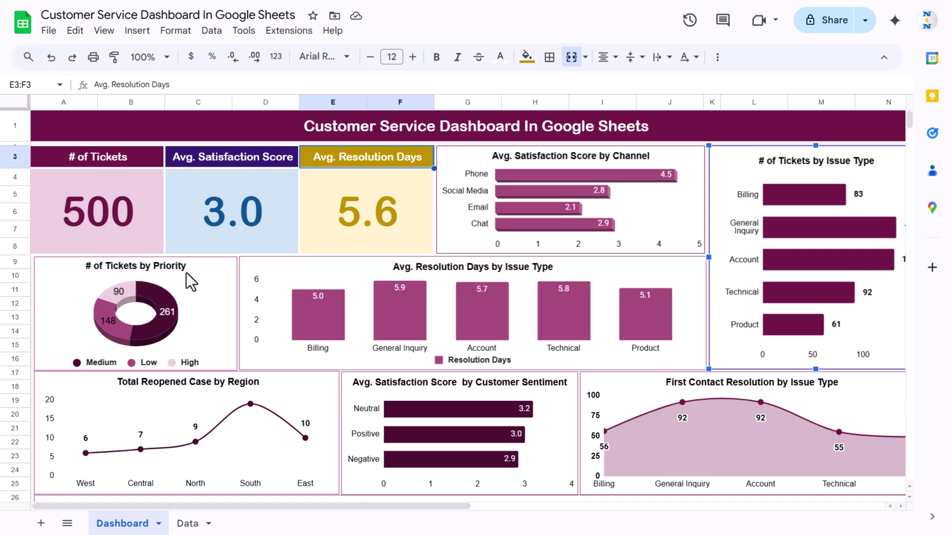
click(608, 271)
Step: Review the dashboard's lower charts on reopened cases by region, satisfaction by customer sentiment, first contact resolution and resolution days by agent
scroll(607, 269, down, 3)
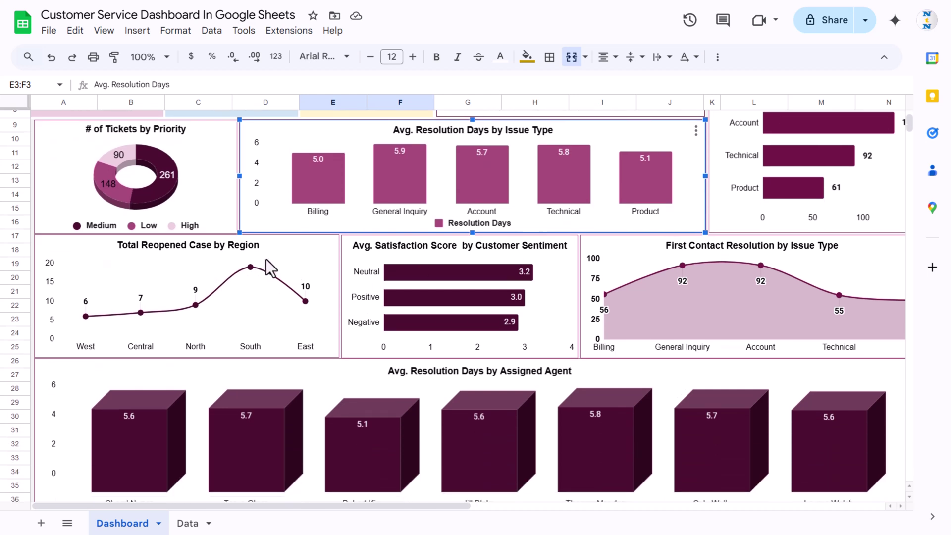
click(297, 261)
click(373, 254)
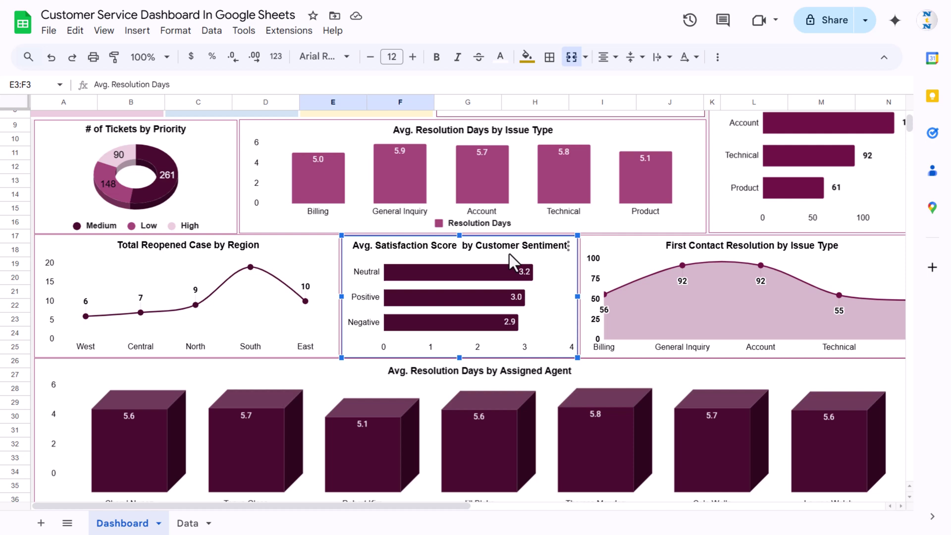
click(629, 256)
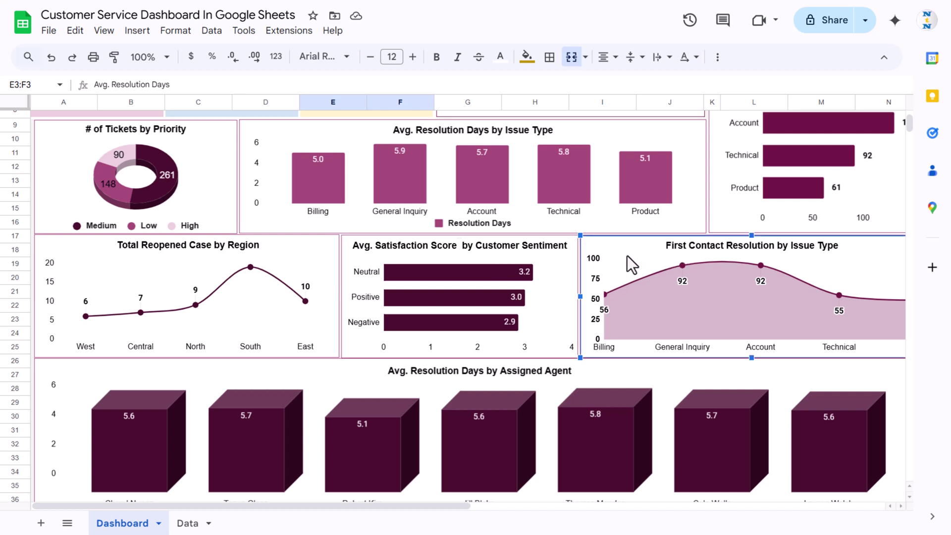
scroll(619, 256, down, 2)
click(408, 290)
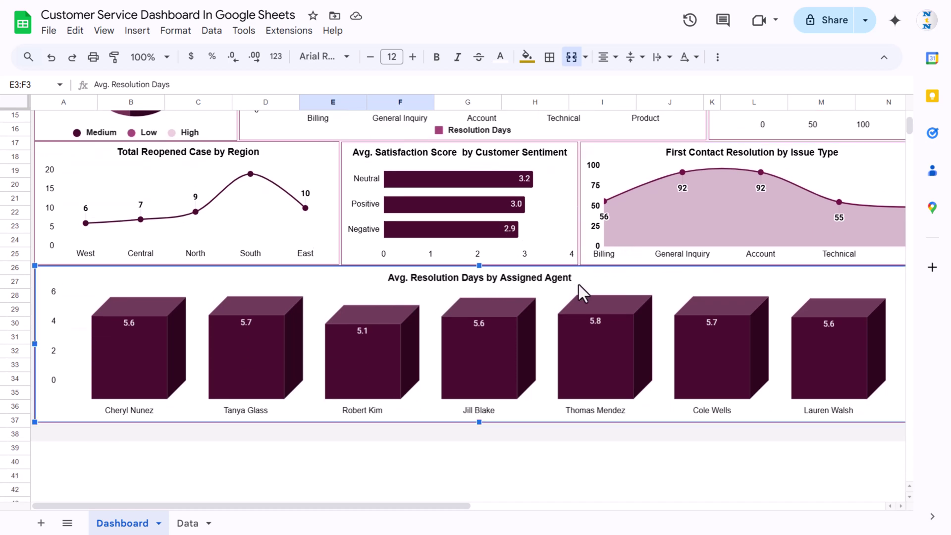
scroll(579, 284, up, 4)
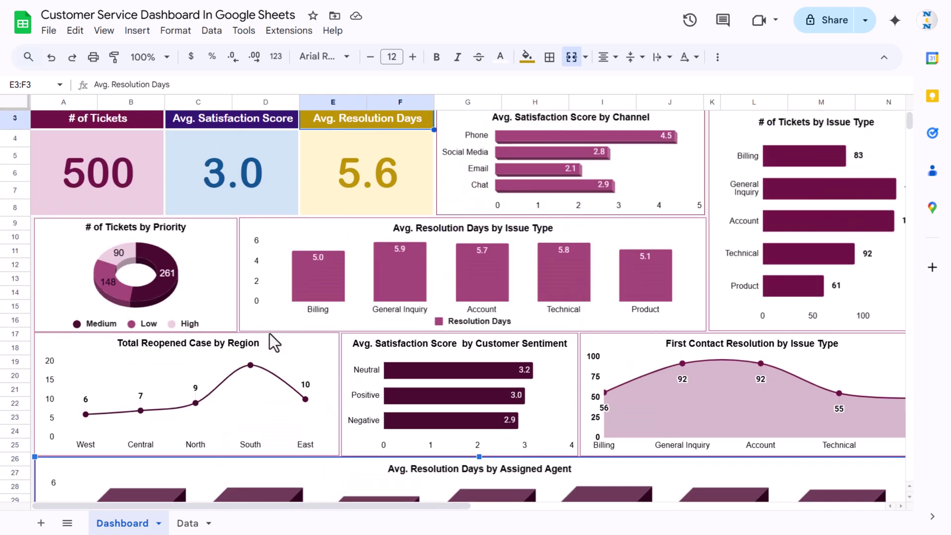
Step: Open the Data sheet, go to its first column and review the Ticket ID and Customer Name columns
click(188, 523)
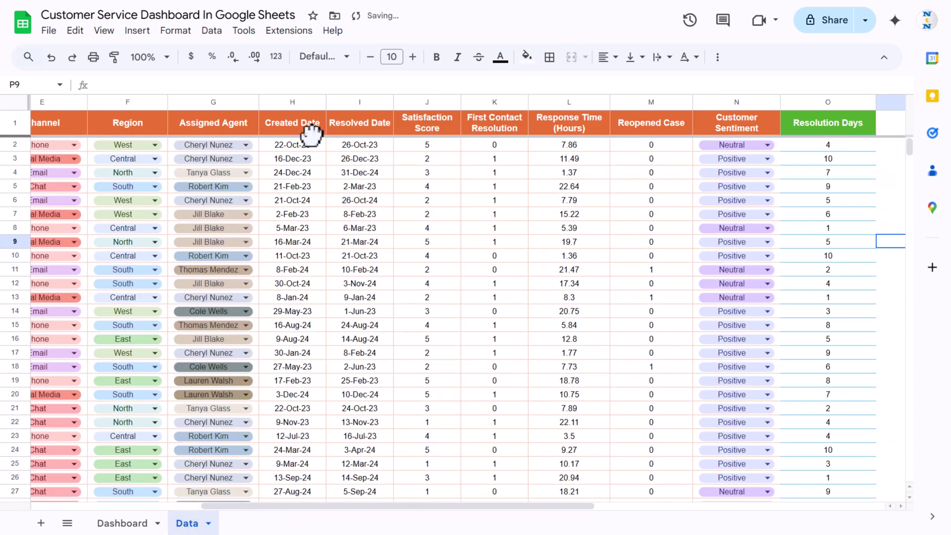
key(Left)
key(Left)
key(Left)
key(Left)
key(Left)
key(Left)
key(Left)
key(Left)
key(Left)
key(Left)
key(Left)
key(Left)
key(Left)
key(Left)
key(Left)
key(Up)
key(Up)
key(Up)
key(Up)
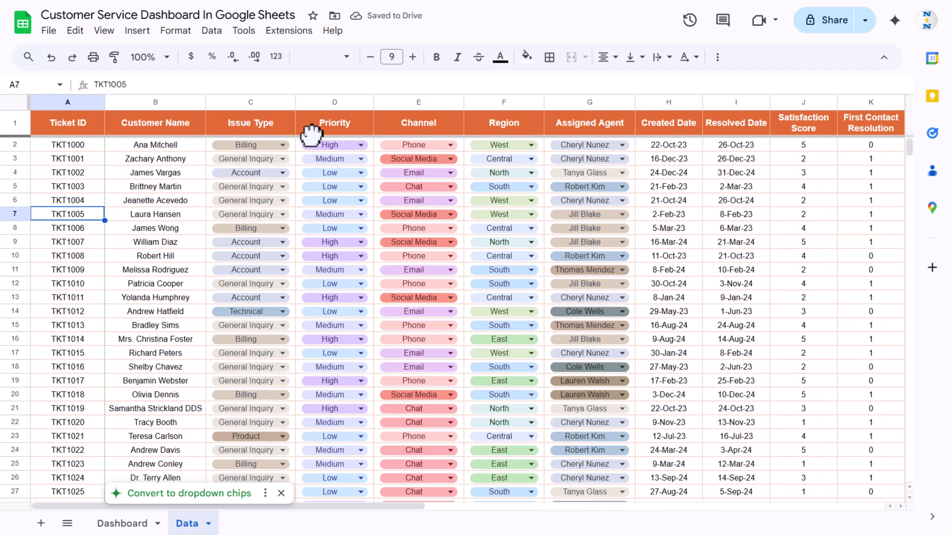
click(81, 128)
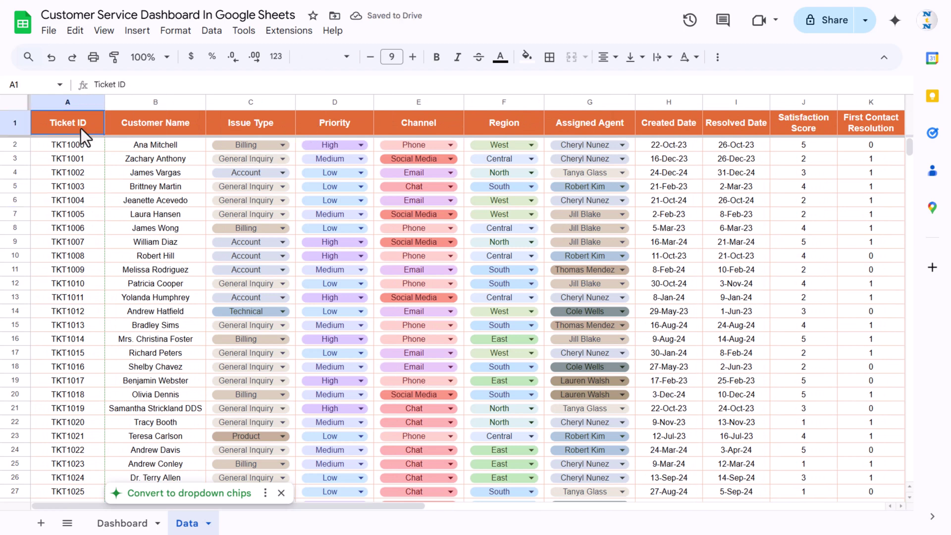
click(73, 171)
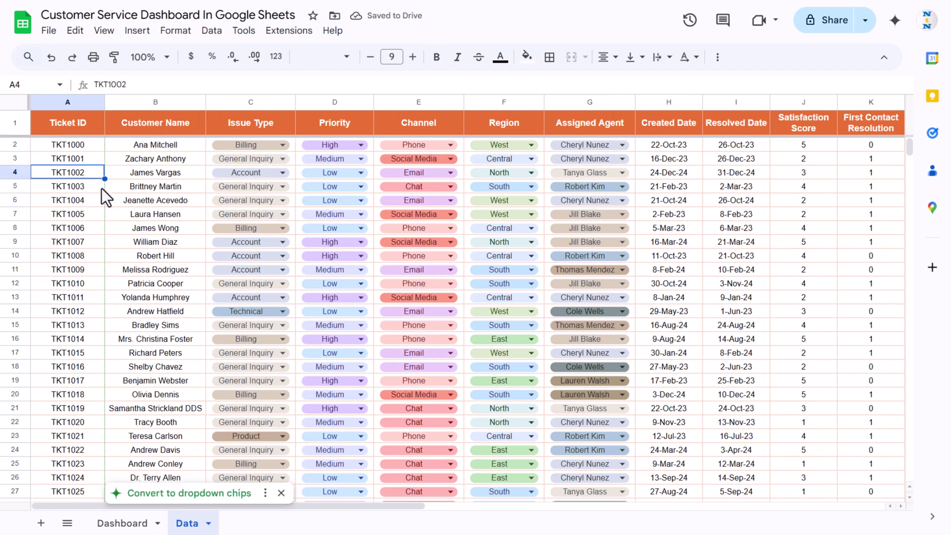
click(143, 125)
click(158, 159)
click(160, 197)
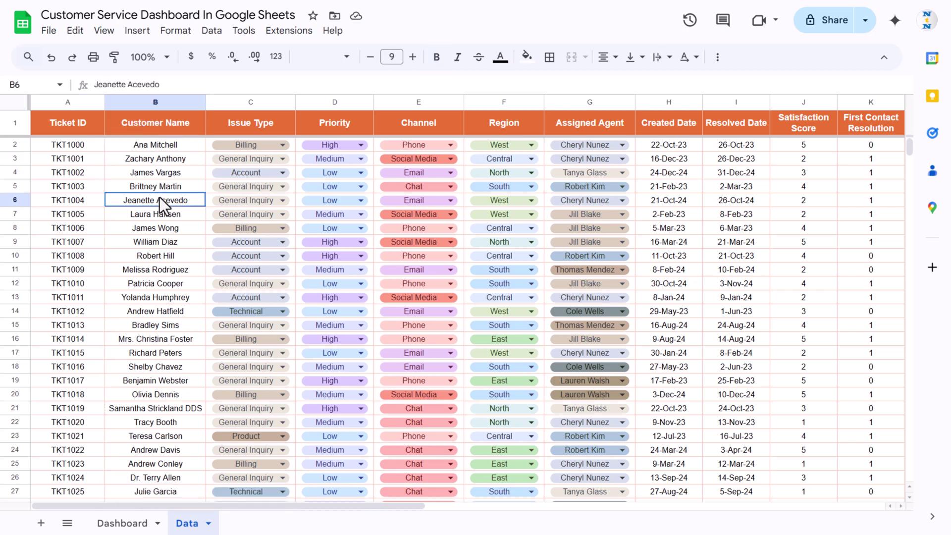
Step: Examine the dropdown options in the Issue Type column, along with the Priority and Channel columns
click(254, 128)
click(283, 145)
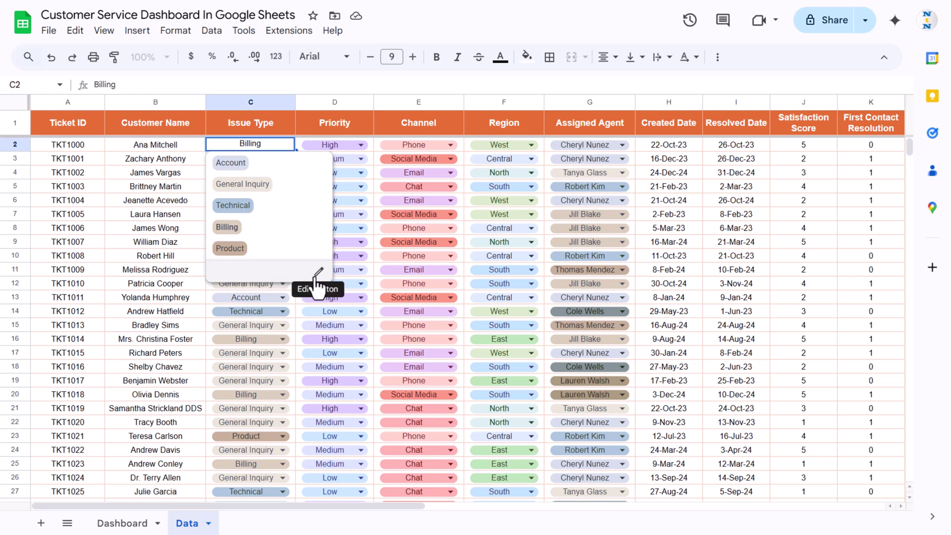
click(332, 126)
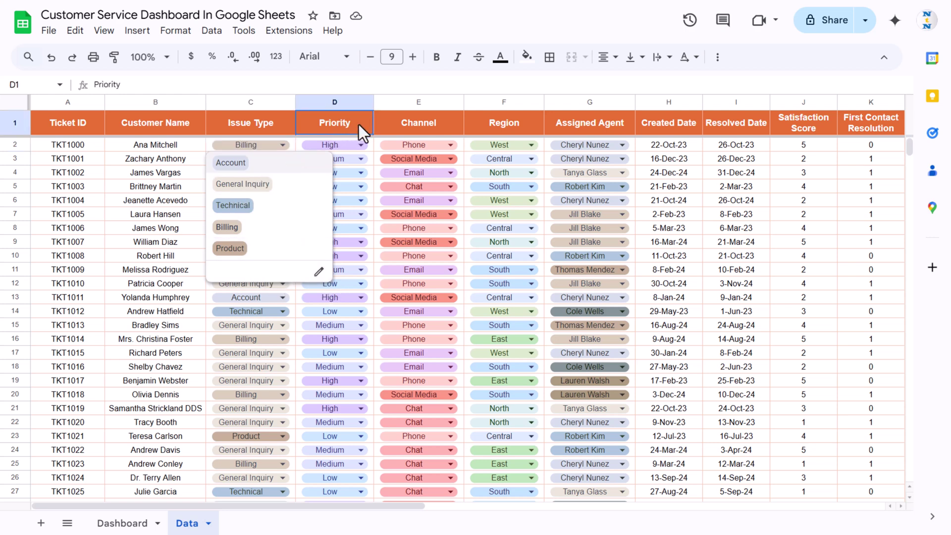
click(429, 123)
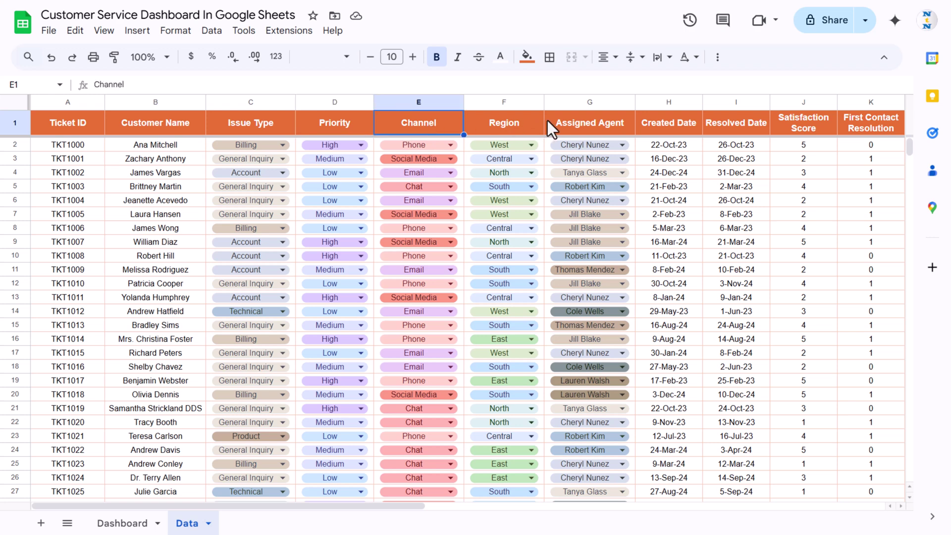
Step: Review the data columns from Region and Assigned Agent through the dates and Satisfaction Score to First Contact Resolution
scroll(548, 120, right, 2)
key(Right)
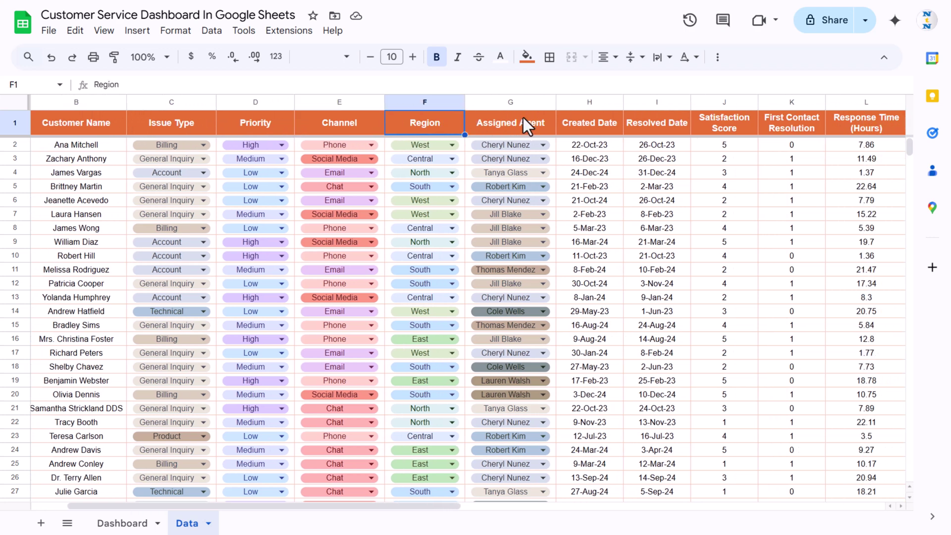
click(525, 117)
scroll(620, 123, right, 3)
click(509, 125)
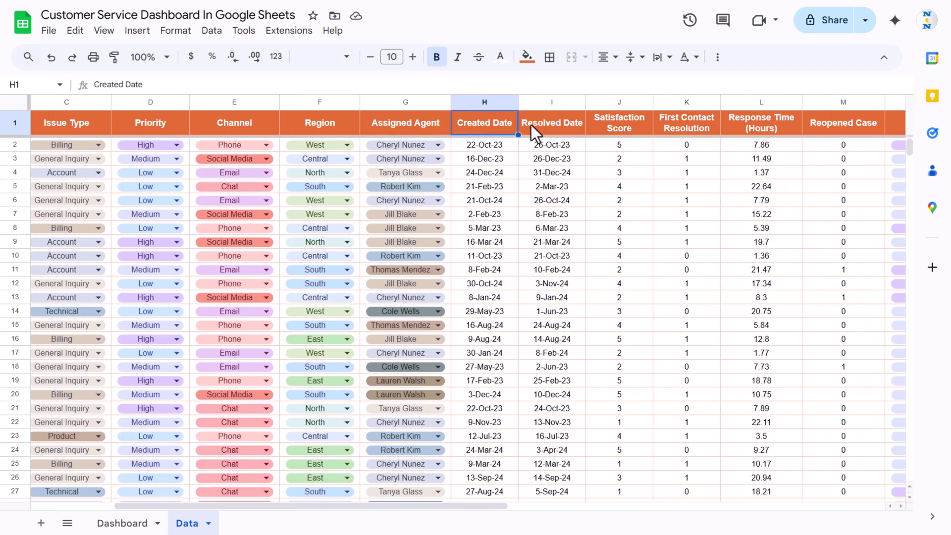
click(554, 125)
scroll(628, 126, right, 2)
scroll(534, 126, right, 1)
click(514, 127)
click(602, 130)
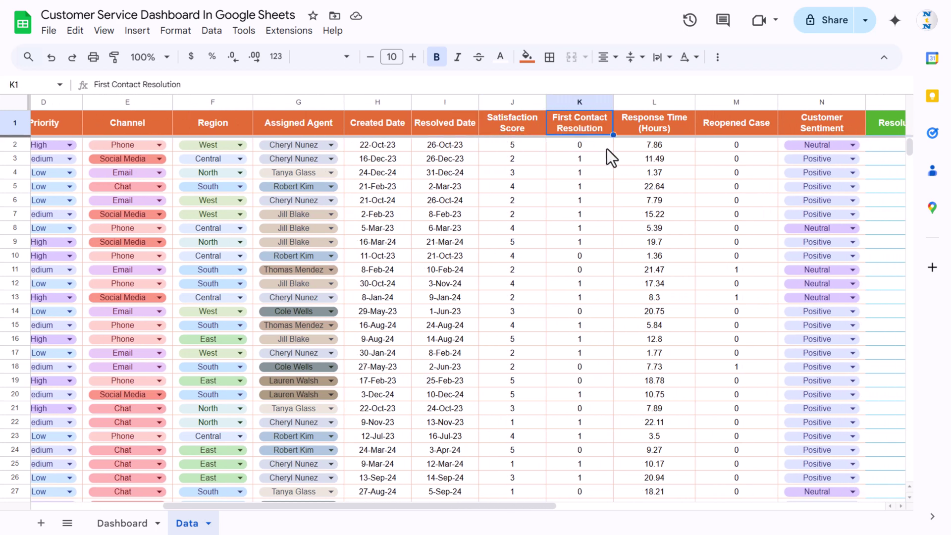
Step: Review the Response Time (Hours) column and check the 0 and 1 entries in the Reopened Case column
scroll(607, 170, right, 5)
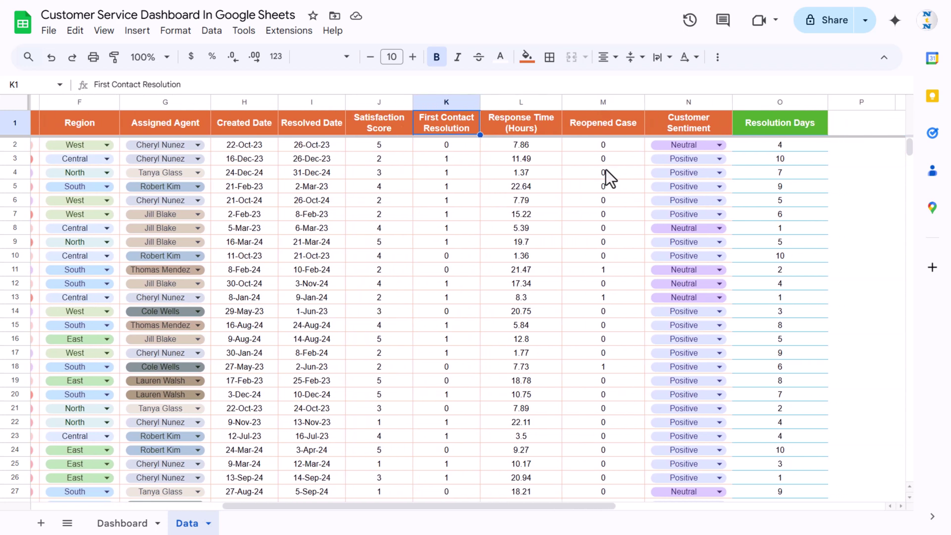
click(541, 128)
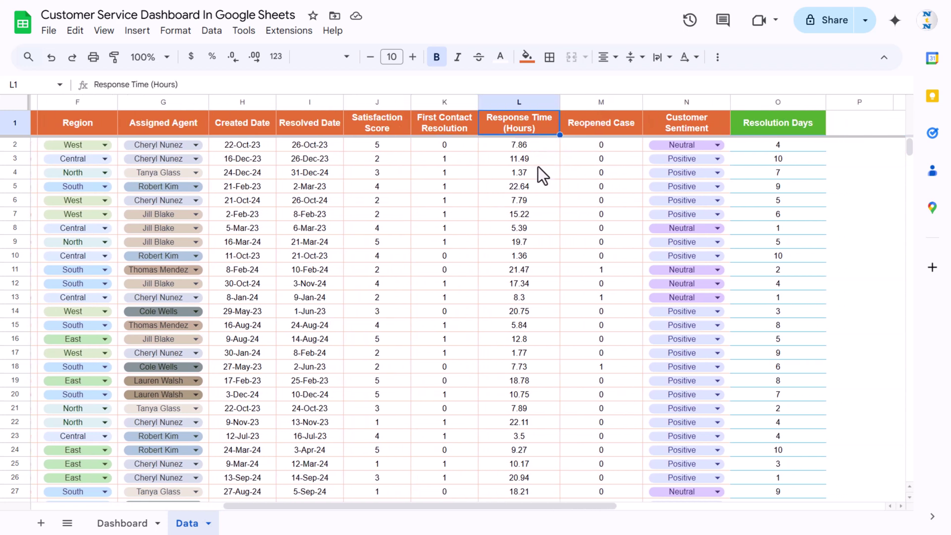
click(605, 129)
click(607, 146)
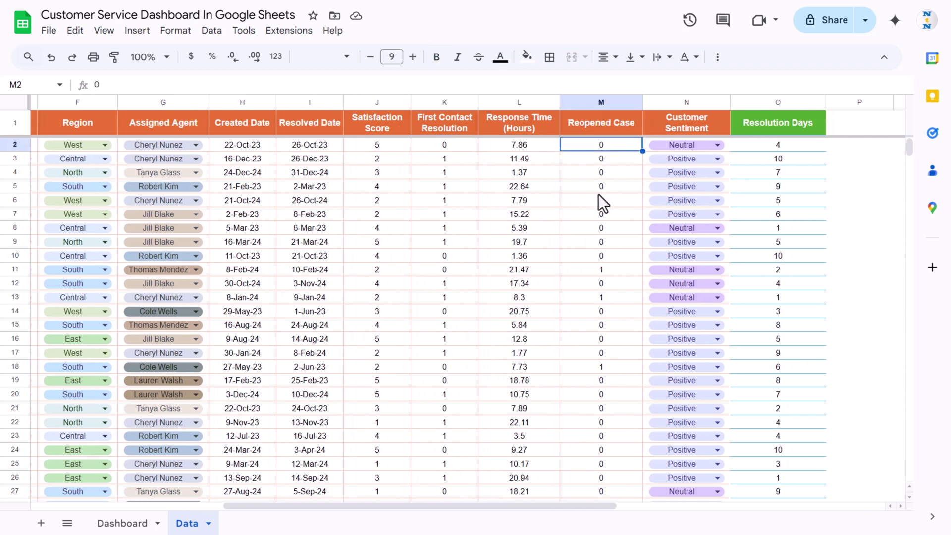
click(600, 187)
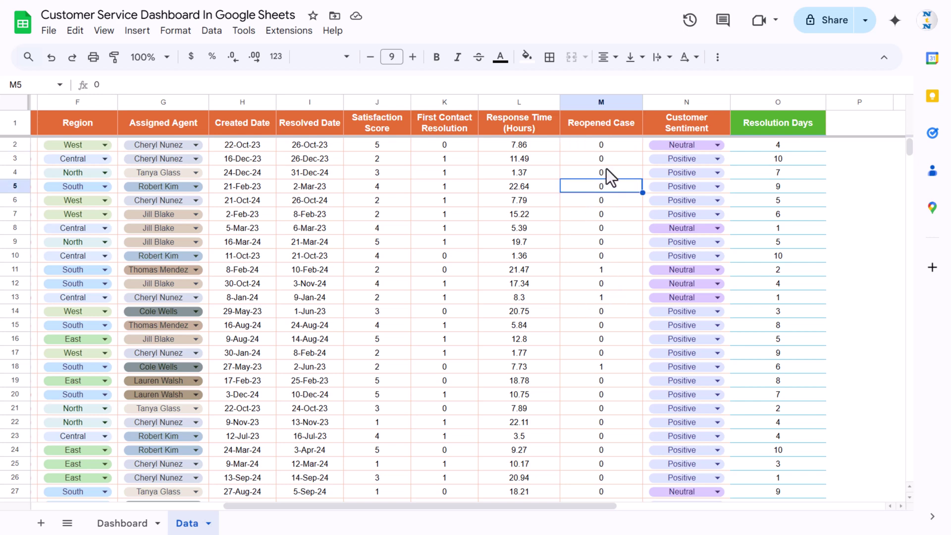
click(601, 268)
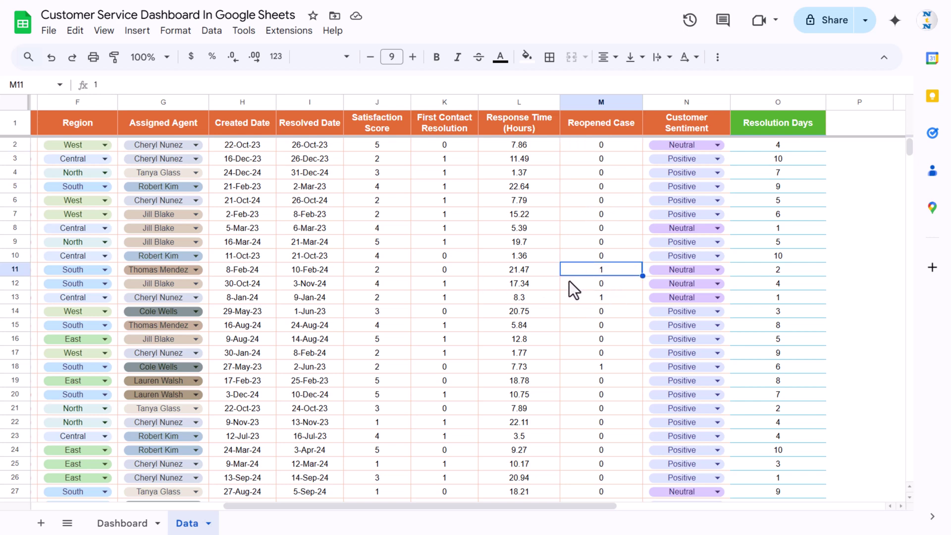
click(589, 256)
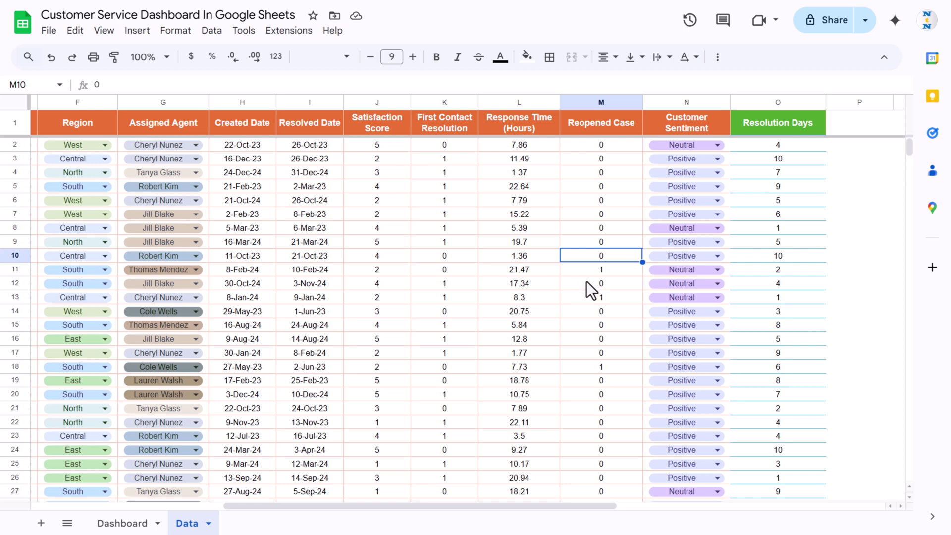
Step: Inspect the formula in cell O2 of the Resolution Days column and leave it unchanged
scroll(588, 280, right, 2)
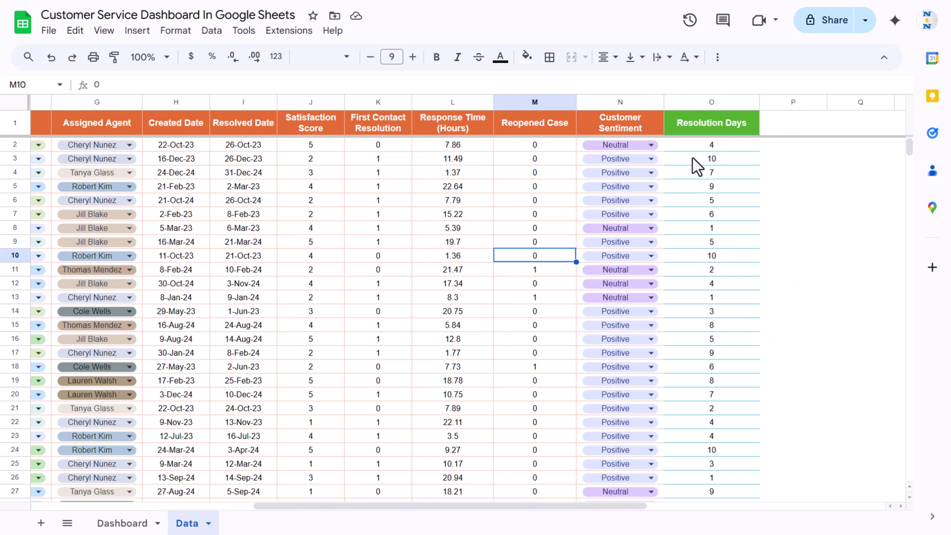
click(710, 131)
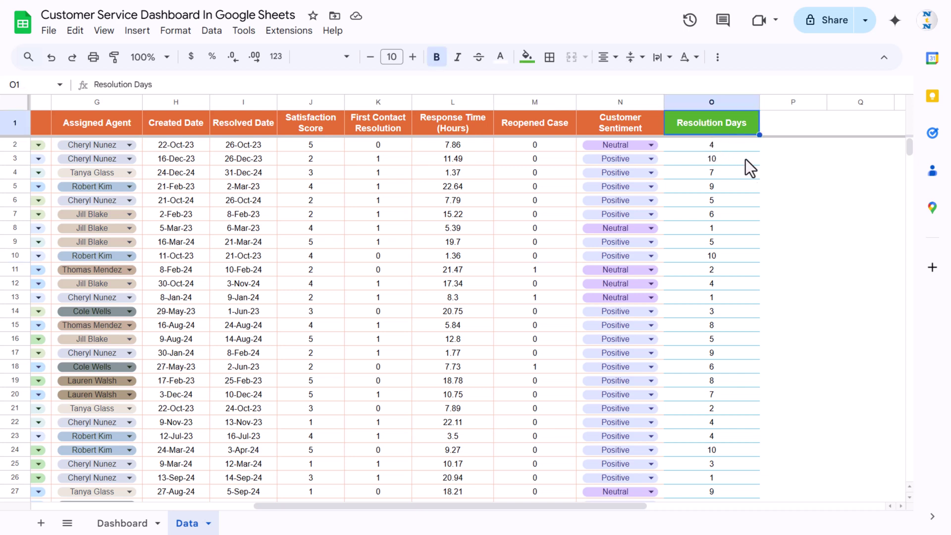
click(721, 148)
click(148, 83)
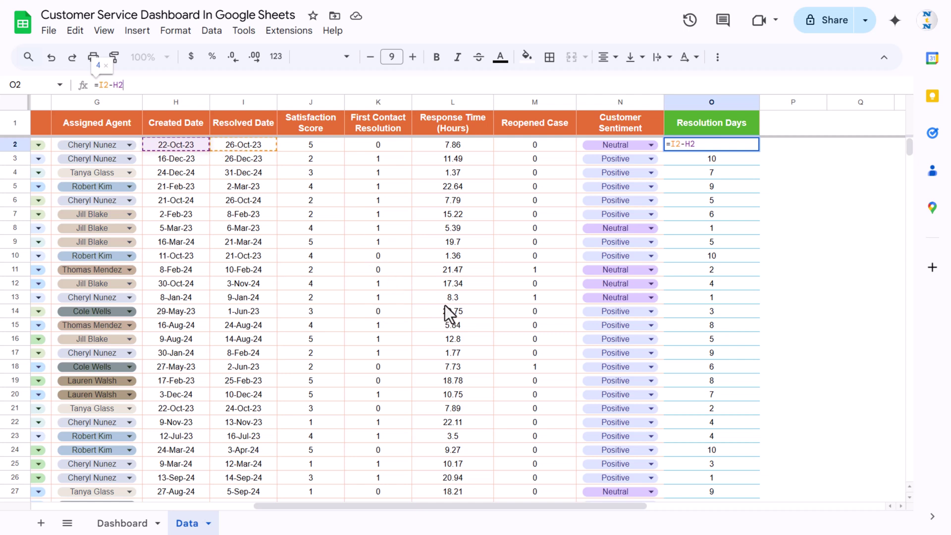
key(Escape)
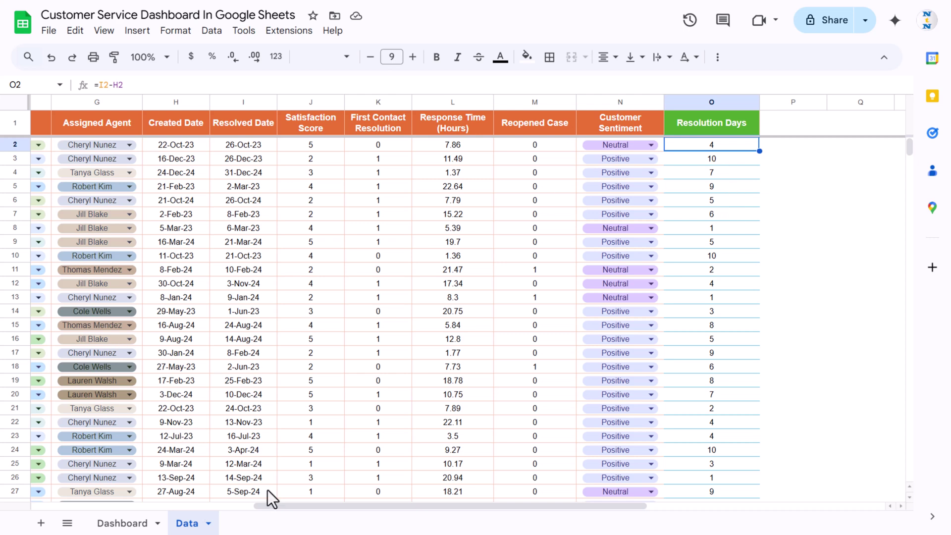
Step: Return to the Data sheet's first columns, and go back to the top of the Dashboard sheet
drag(318, 512, 95, 512)
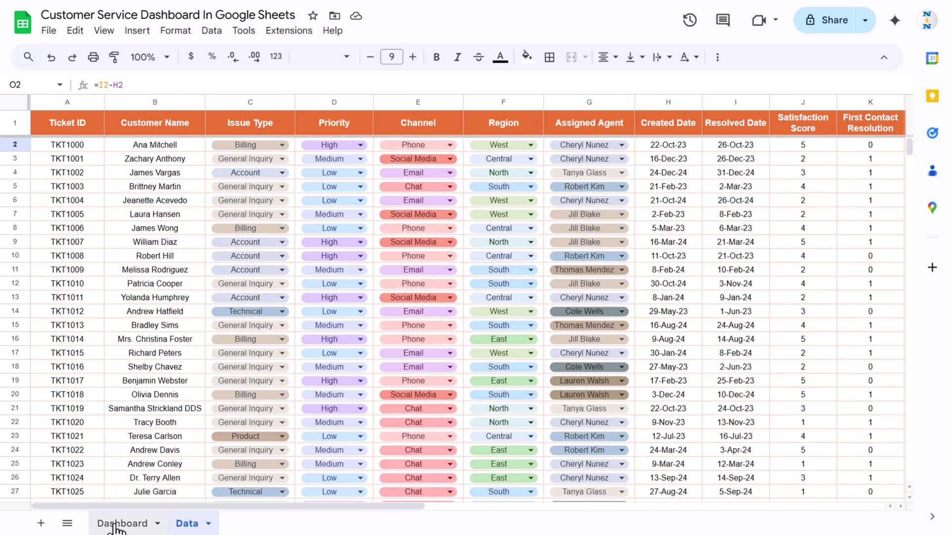
click(138, 522)
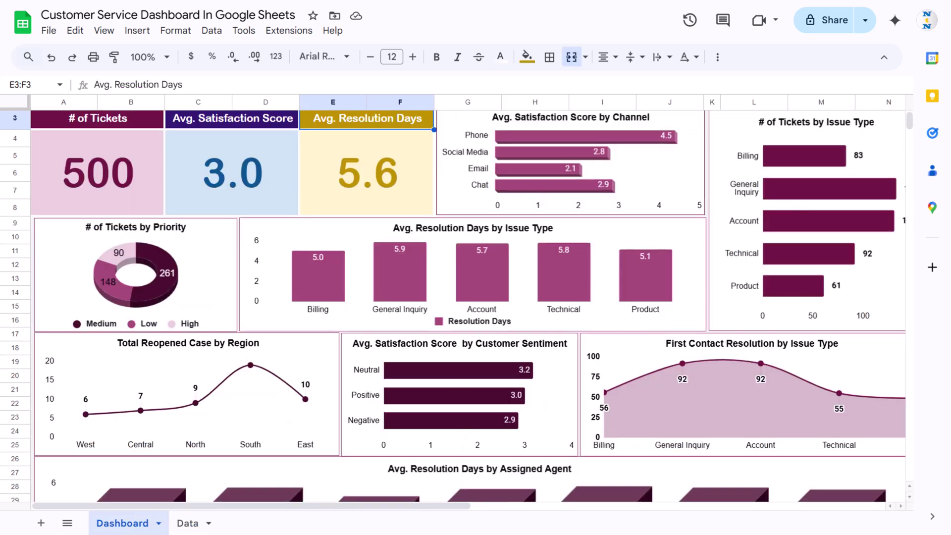
scroll(403, 256, up, 1)
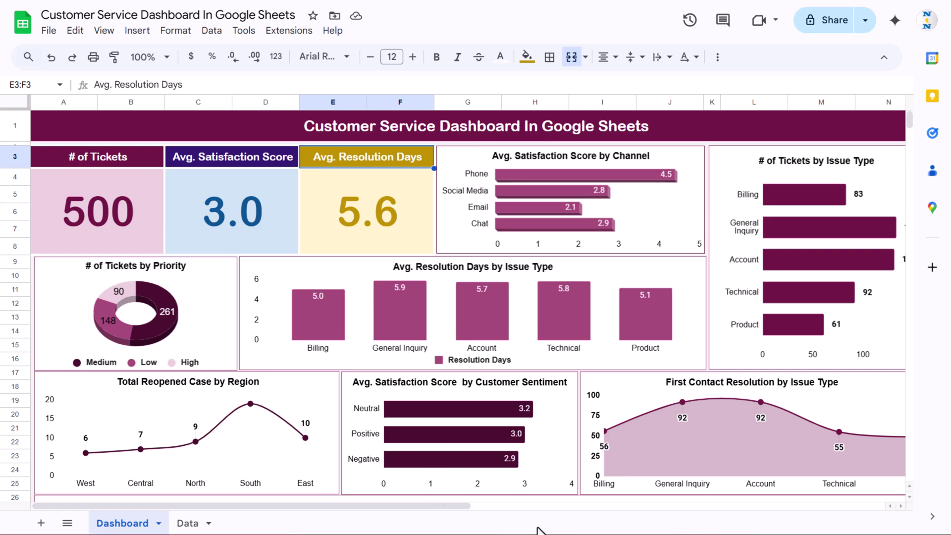
Step: Switch to the Data sheet and select the Customer Name header cell
click(187, 523)
click(195, 120)
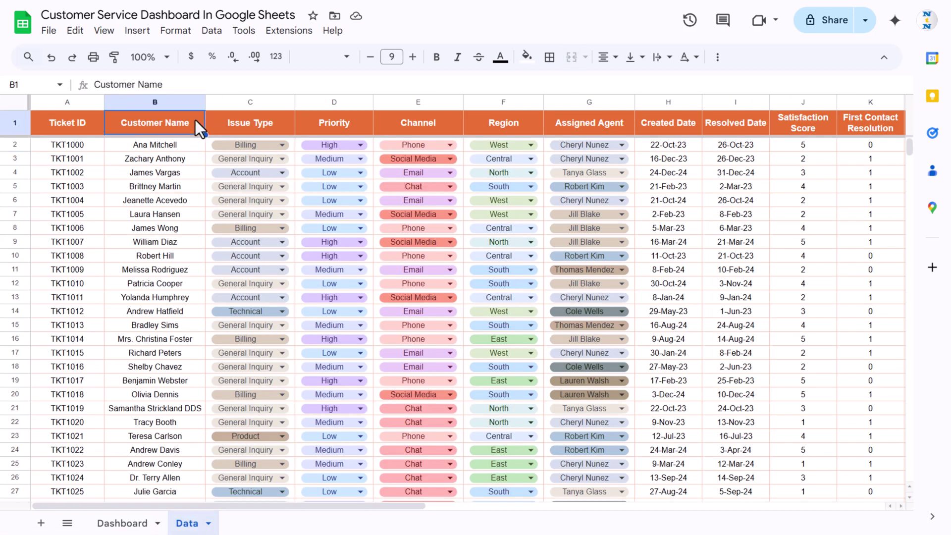
Step: Copy the entire Data table with its headers into a new blank spreadsheet, starting at cell A1
key(ctrl+a)
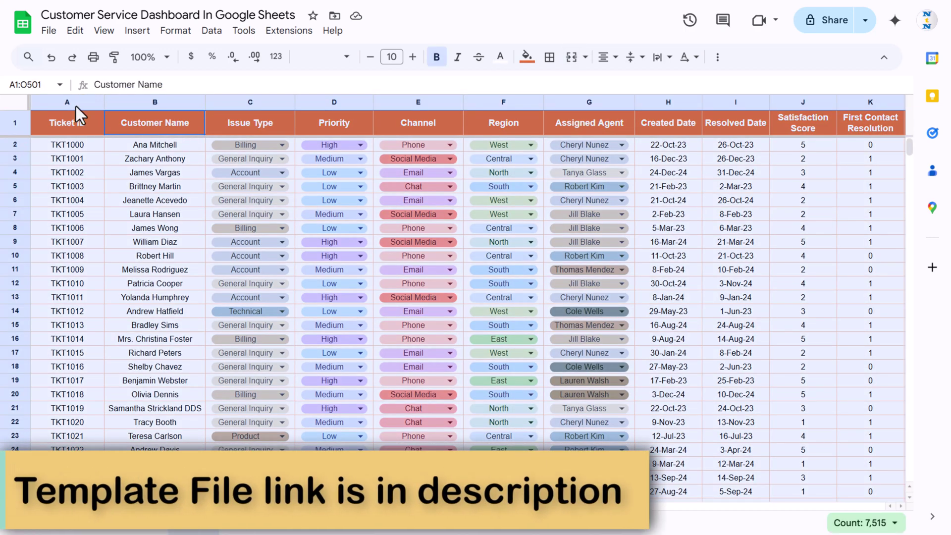
click(49, 31)
mouse_move(79, 55)
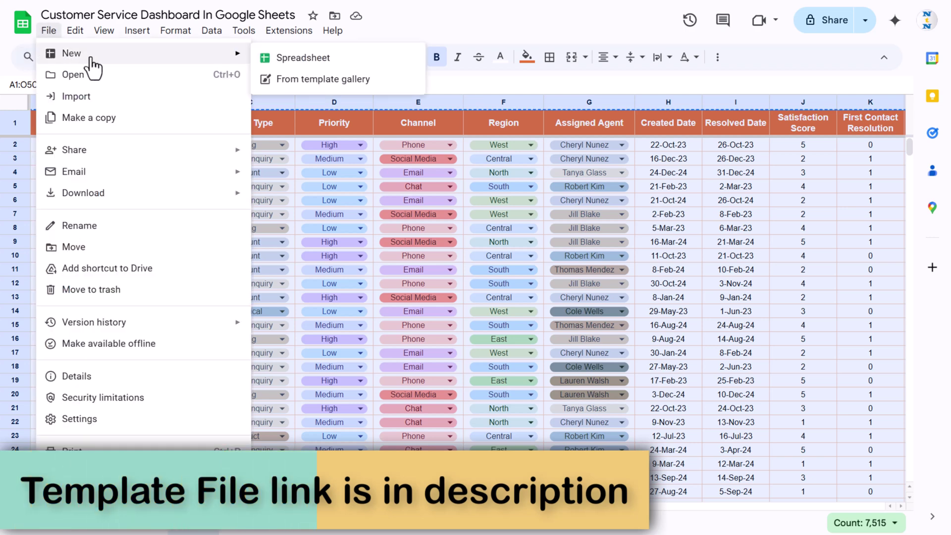
click(310, 58)
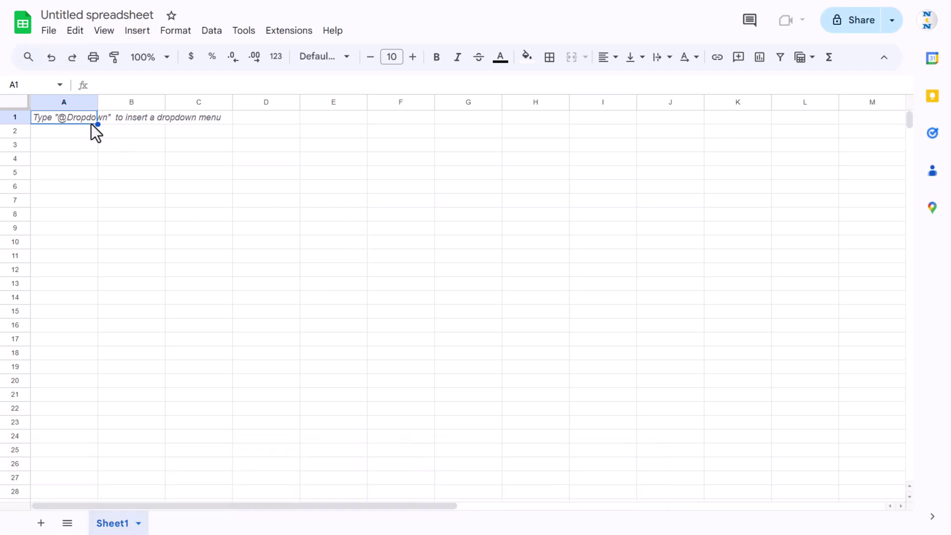
key(ctrl+v)
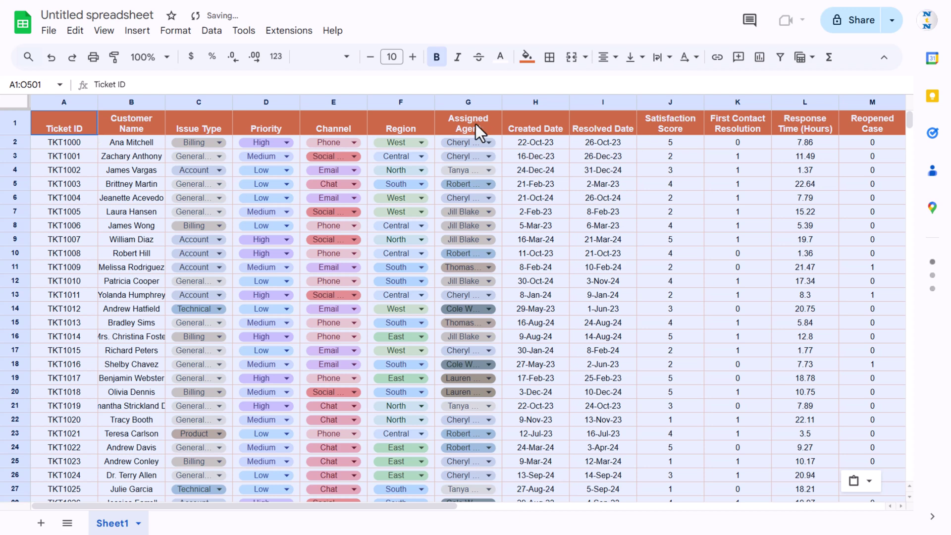
click(288, 129)
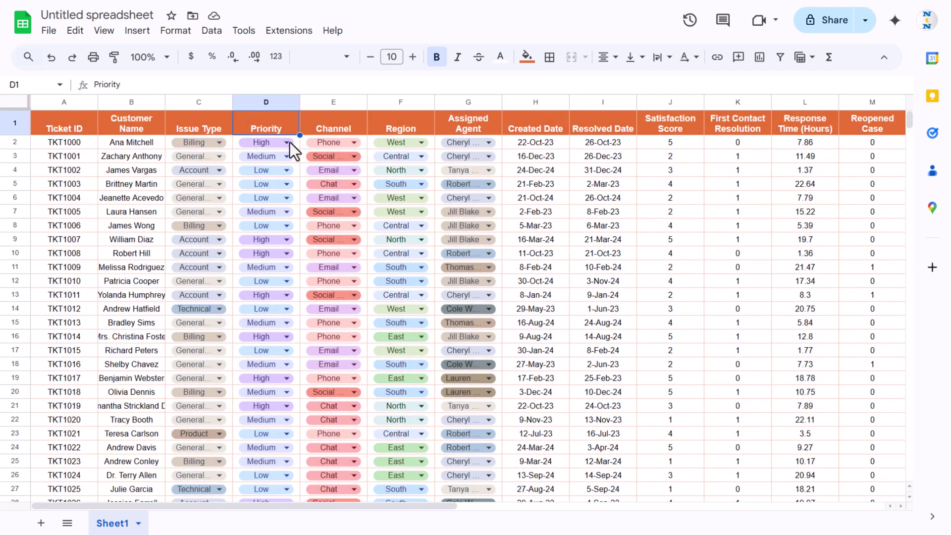
Step: Inspect the dropdown options and data validation rule of the Issue Type cells C2:C501, leaving them unchanged
double_click(221, 143)
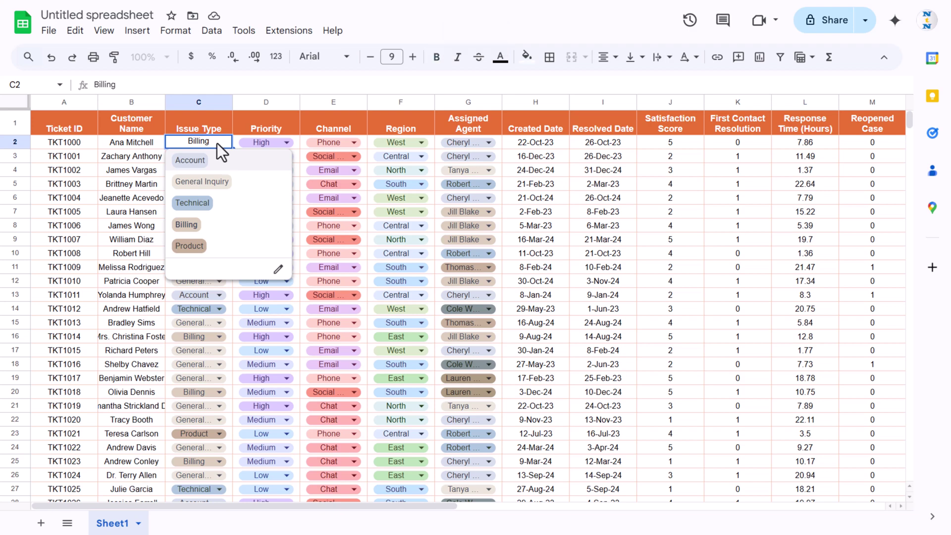
key(Escape)
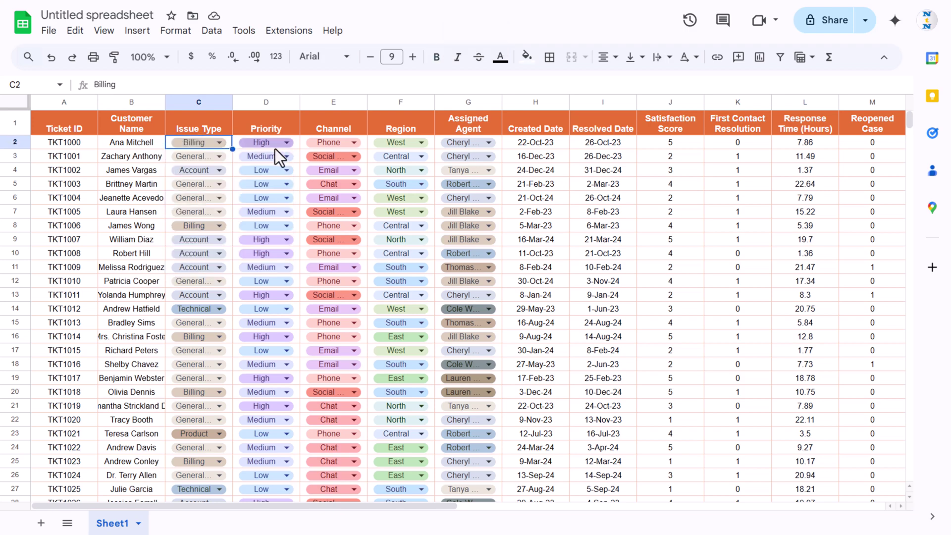
key(ctrl+shift+Down)
right_click(230, 171)
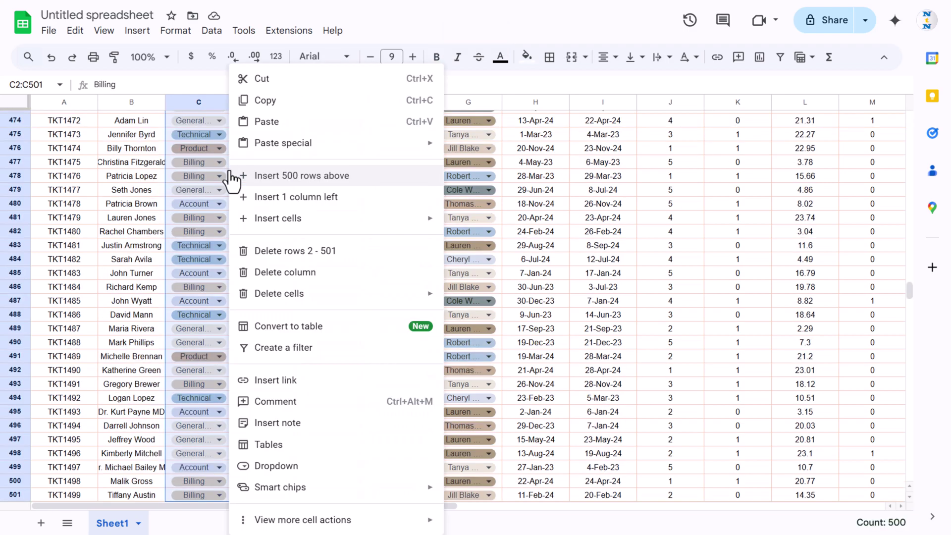
click(297, 467)
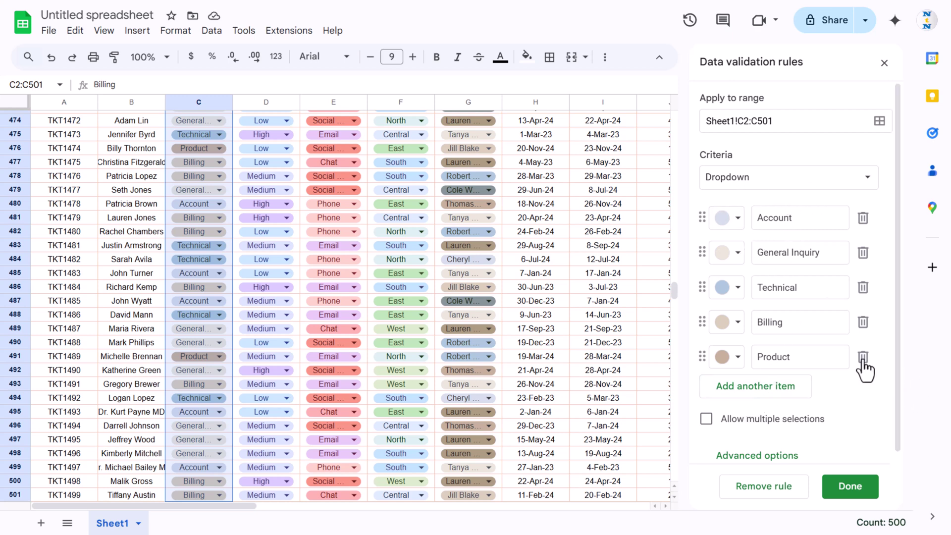
click(885, 63)
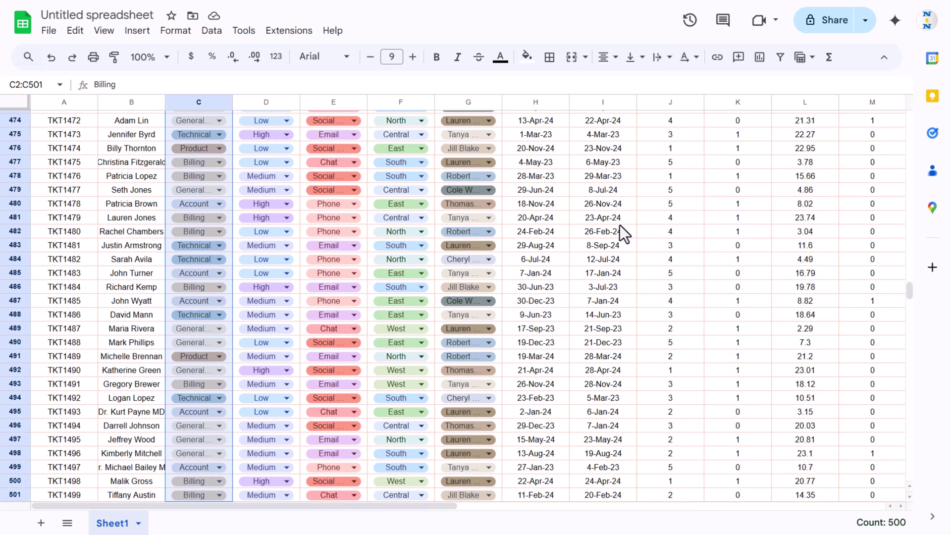
Step: Check the Resolution Days formula in cell O2 without changing it, and return to the Ticket ID header in A1
click(603, 245)
scroll(594, 255, up, 20)
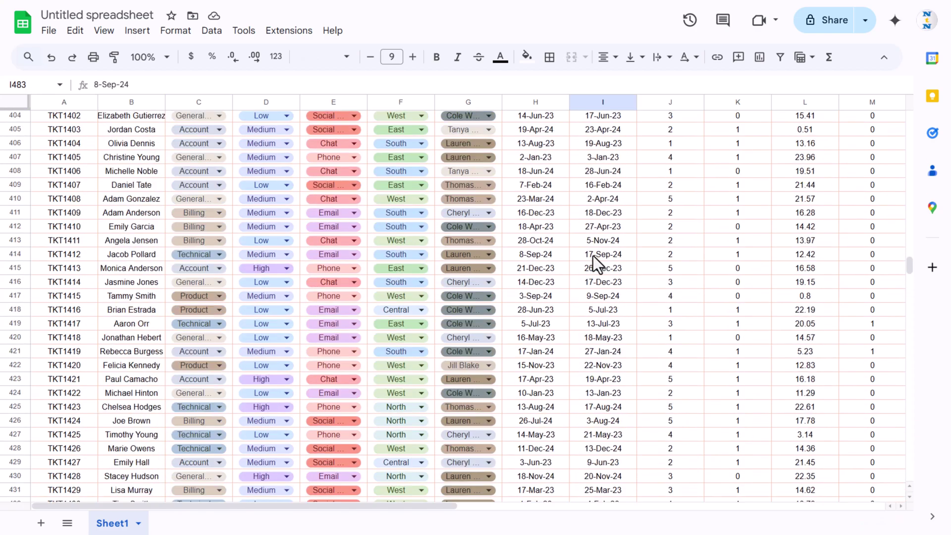
scroll(593, 256, up, 15)
click(587, 232)
key(ctrl+Up)
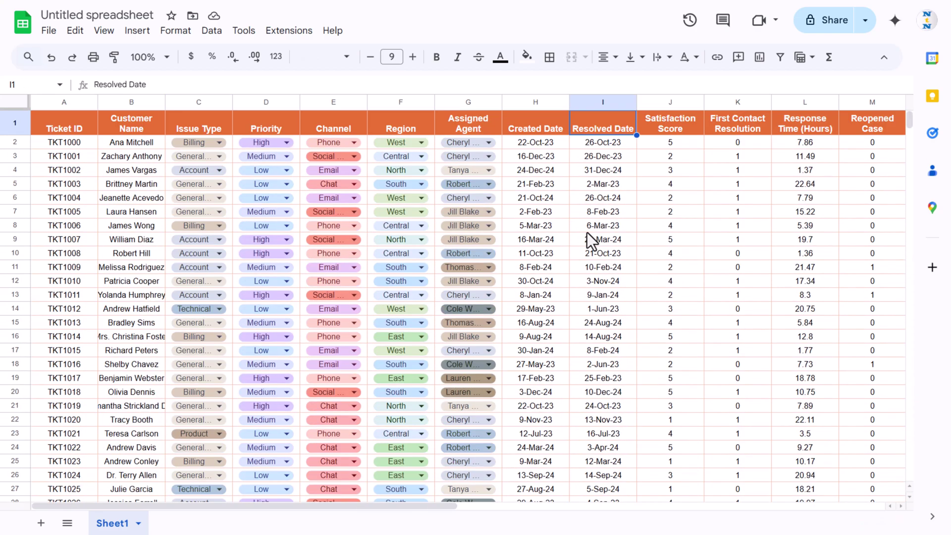
key(ctrl+Right)
key(Down)
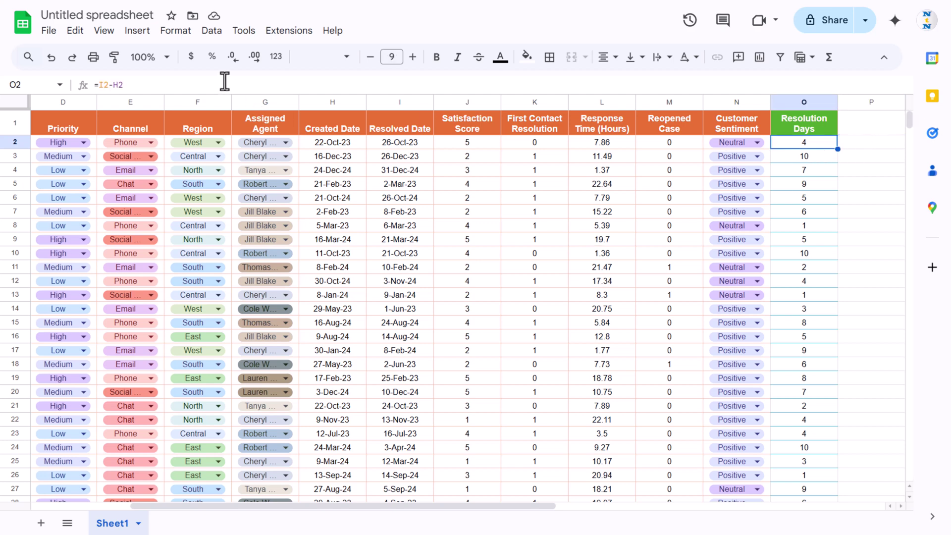
key(F2)
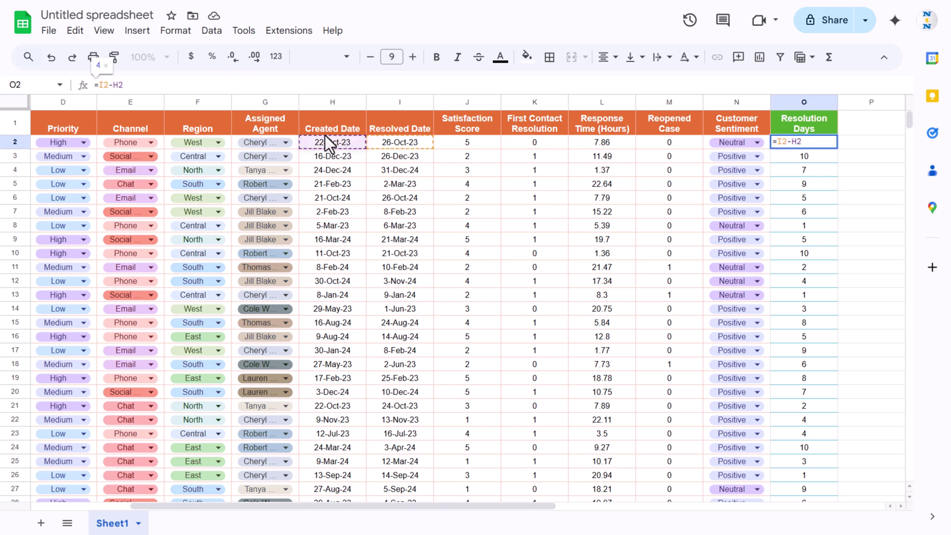
key(Escape)
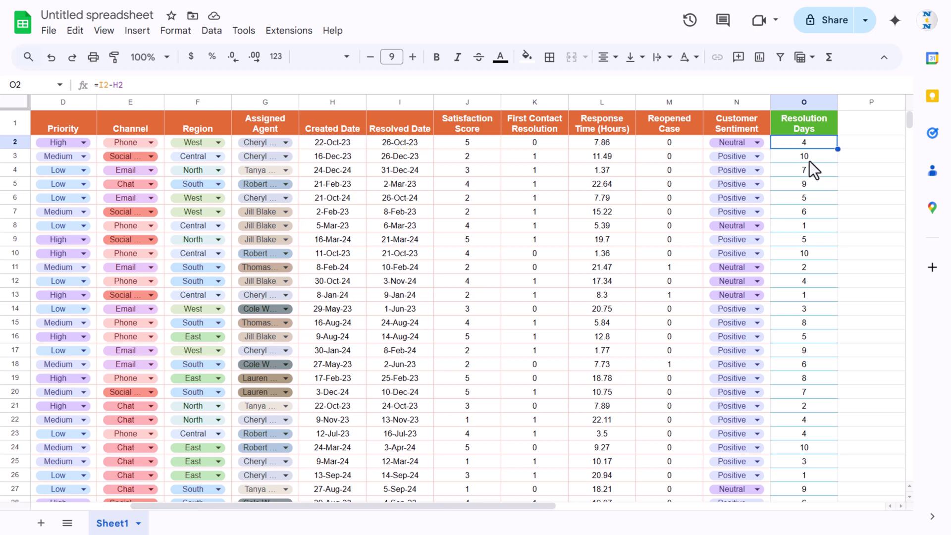
key(Up)
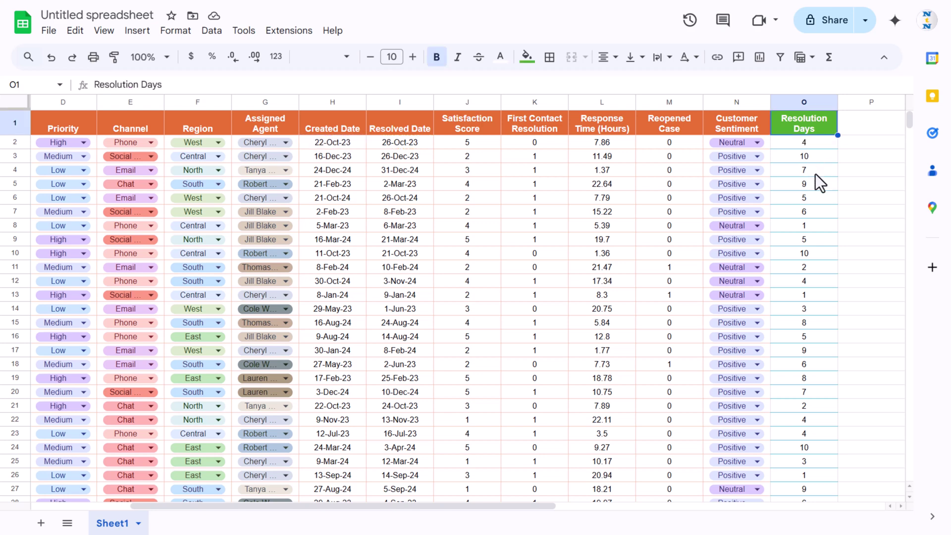
key(Home)
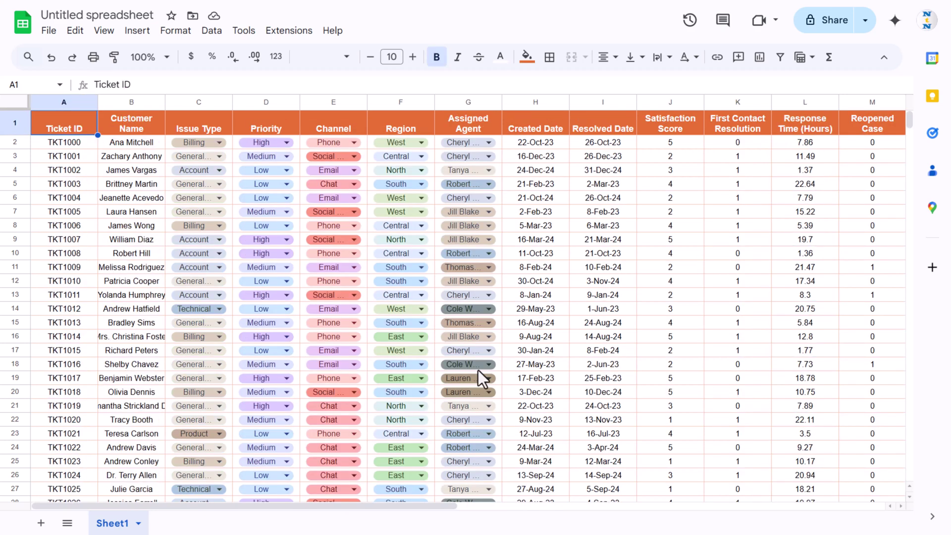
Step: Rename Sheet1 as Data
double_click(111, 524)
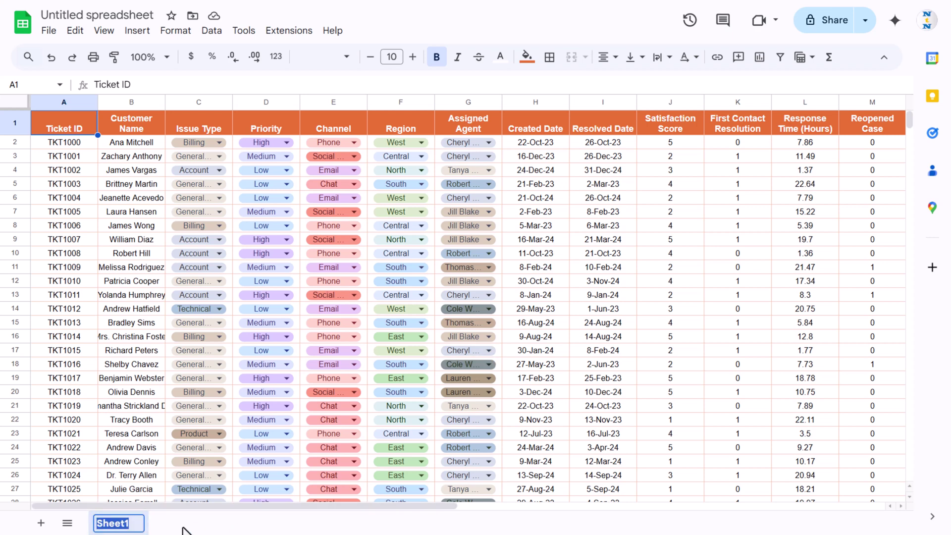
text(Data)
key(Return)
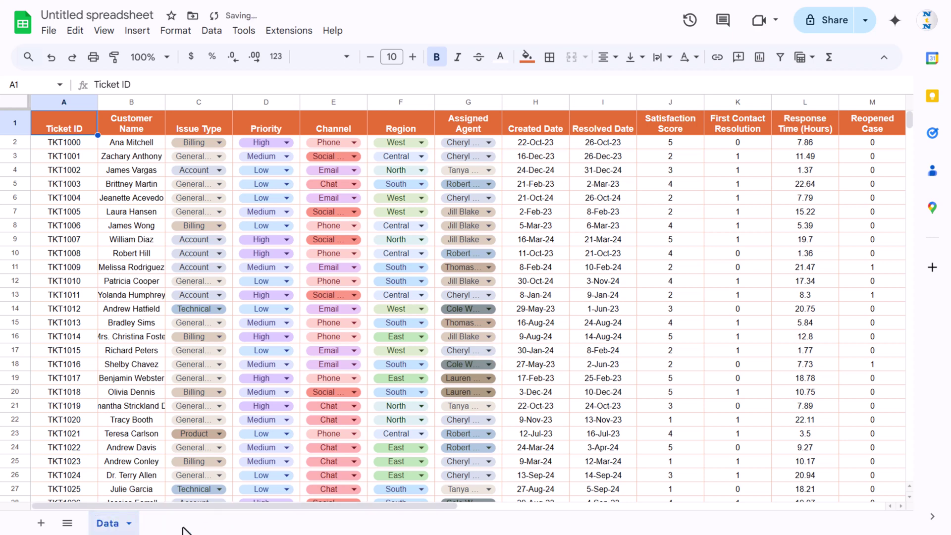
Step: Add a new sheet named Dashboard and select its cell A1
key(shift+F11)
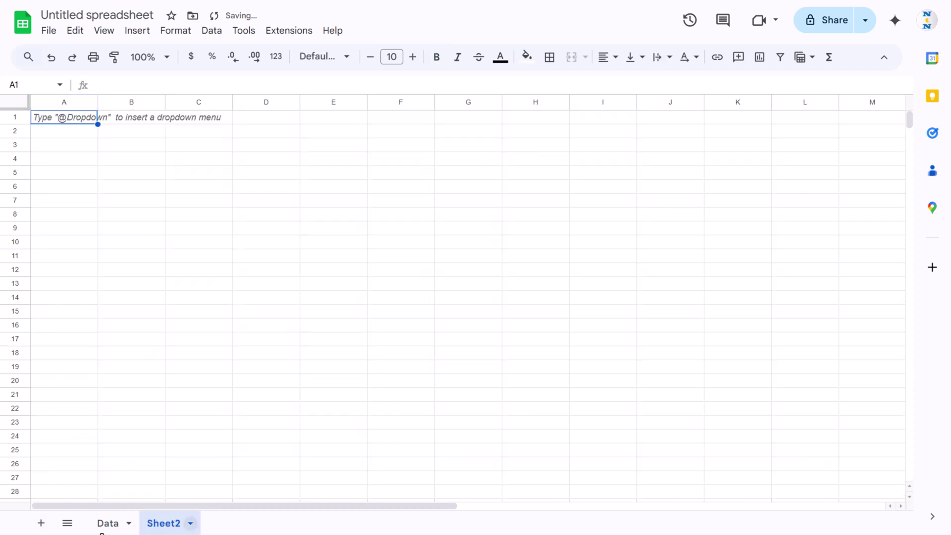
double_click(168, 524)
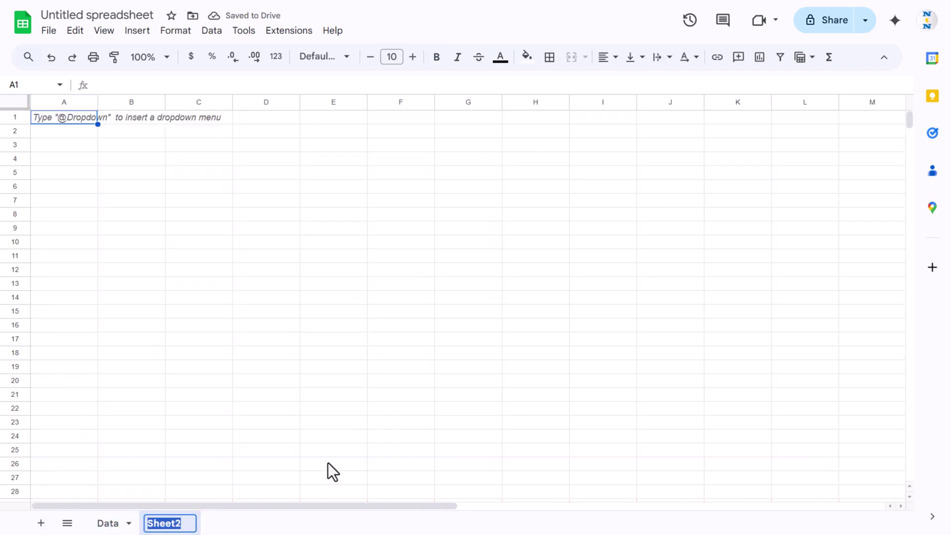
text(Dashb)
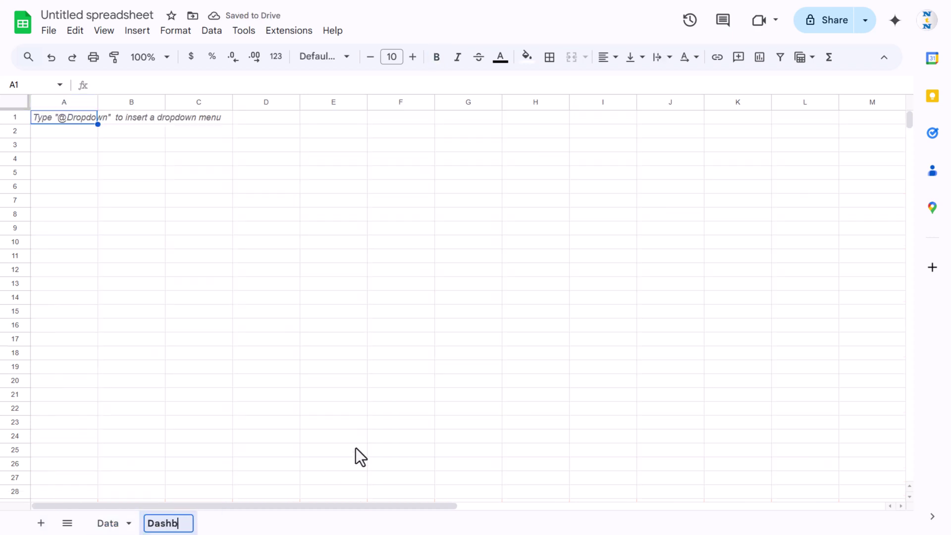
text(oard)
click(129, 117)
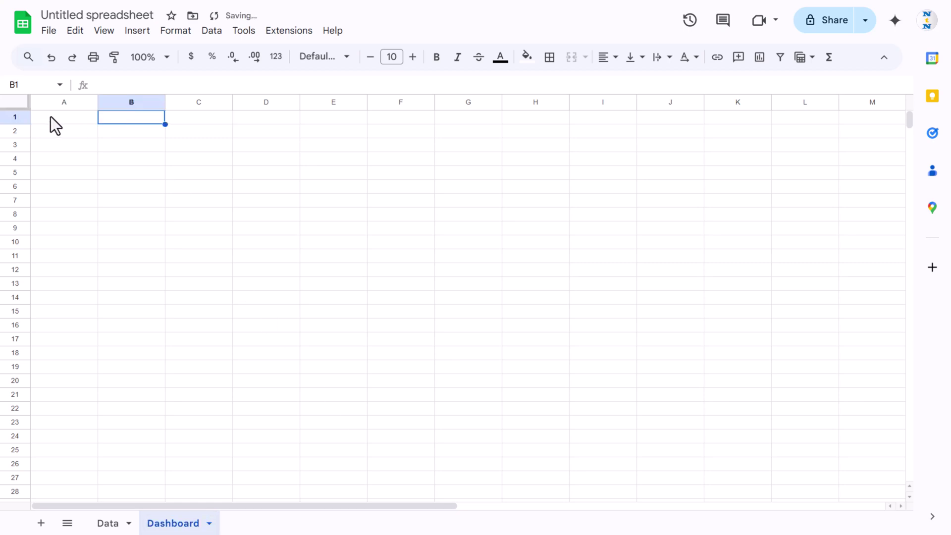
click(50, 118)
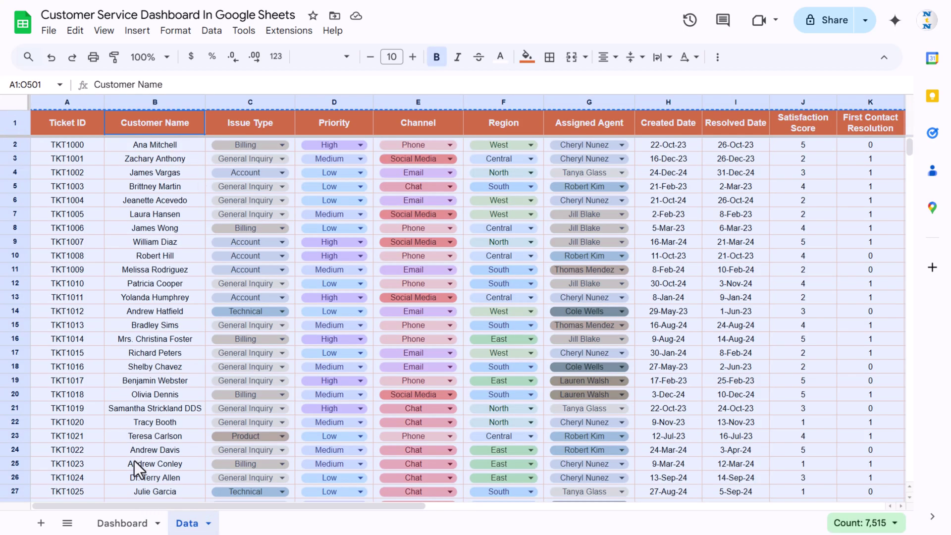
Step: Switch to the finished dashboard workbook and examine the merged title banner and layout on its Dashboard sheet
click(132, 526)
click(75, 131)
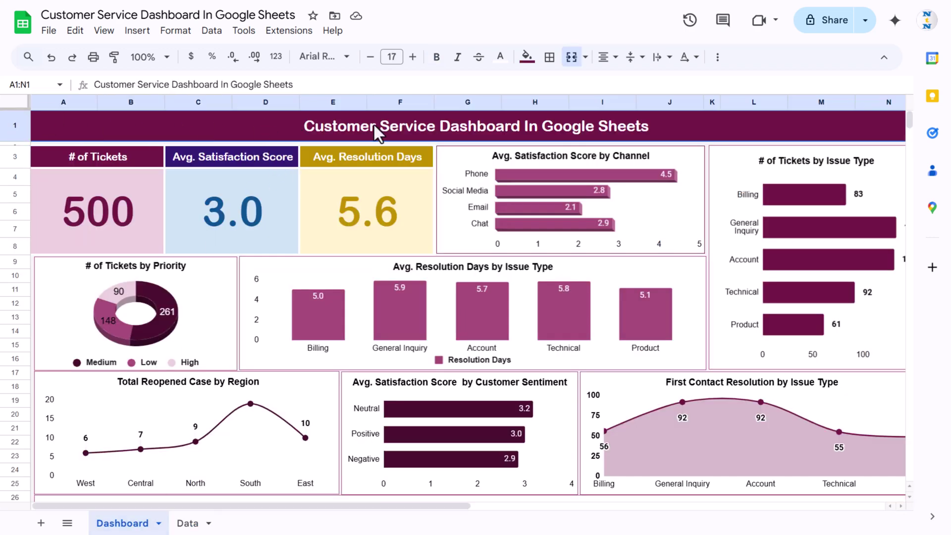
drag(345, 515, 263, 488)
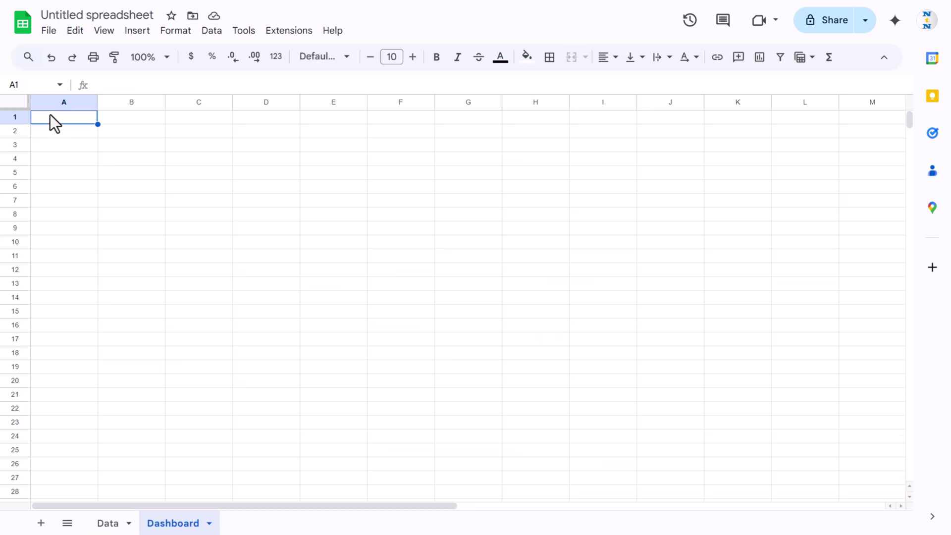
Step: In the new spreadsheet's Dashboard sheet, merge cells A1:N1 and make row 1 about two and a half times its default height
drag(50, 118, 795, 118)
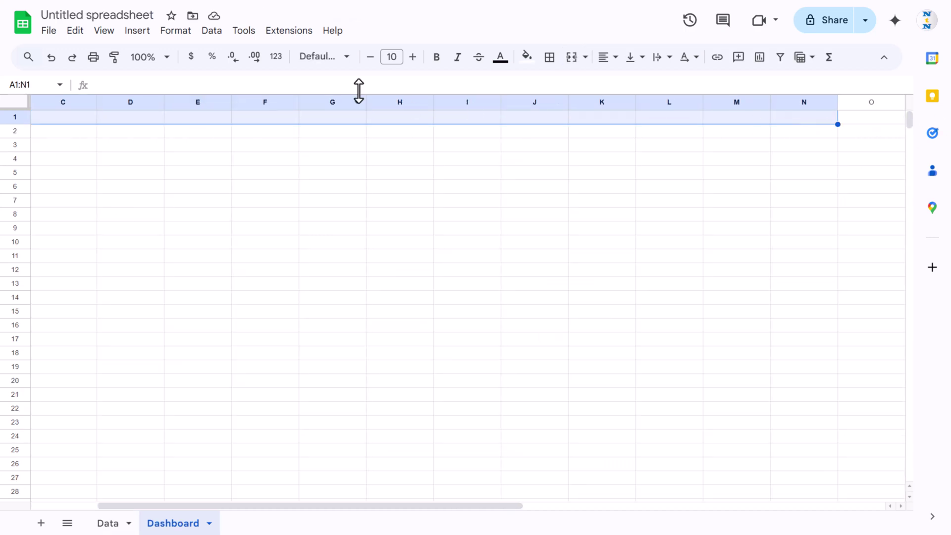
click(572, 59)
drag(15, 124, 15, 144)
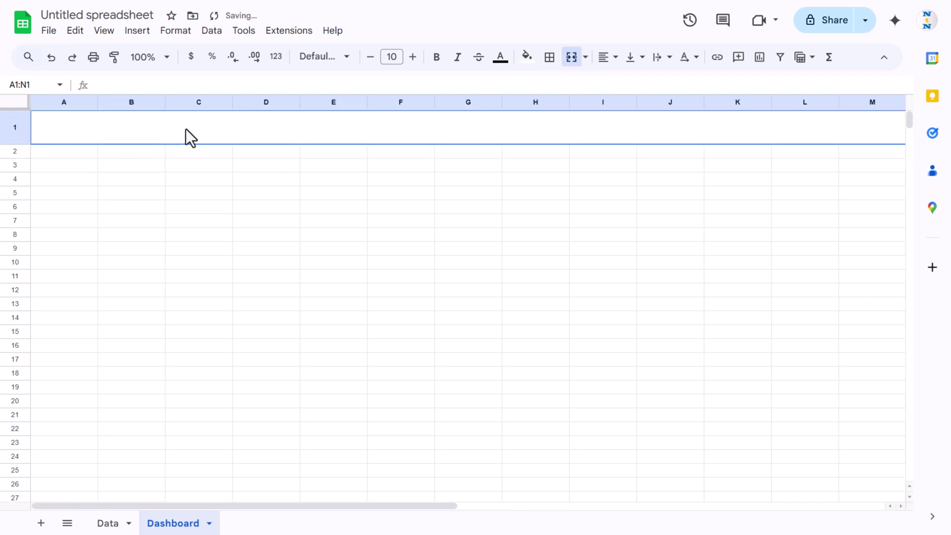
Step: Enter the title "Customer Service Dashboard" in the merged cell A1:N1
text(Custome)
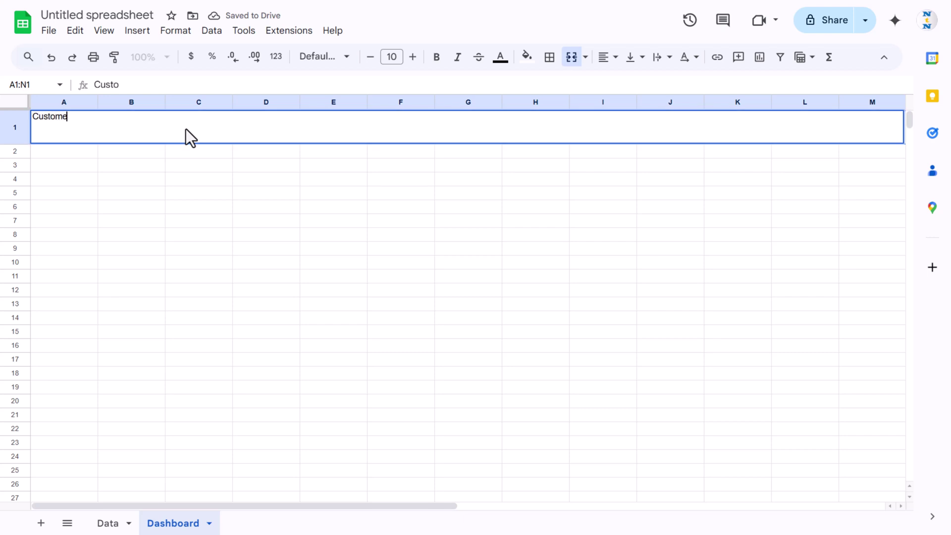
text(r Service D)
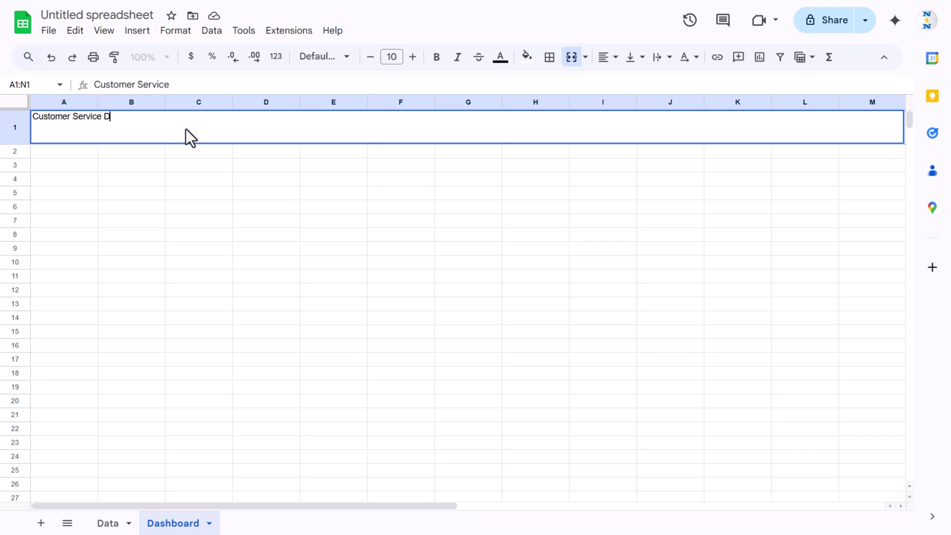
text(ashboard)
key(Return)
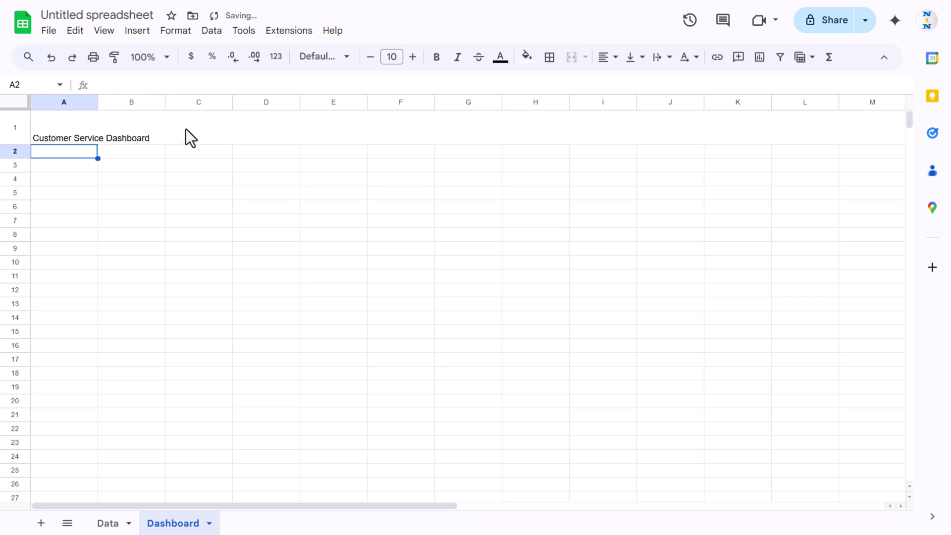
Step: Center the dashboard title horizontally and vertically in its merged cell and set its font size to 24
click(186, 129)
click(615, 57)
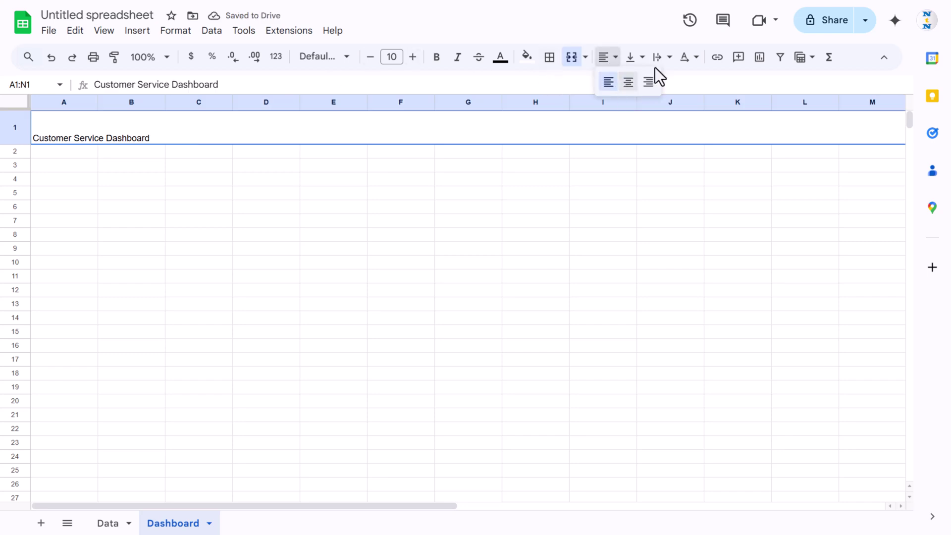
click(634, 81)
click(643, 57)
click(655, 82)
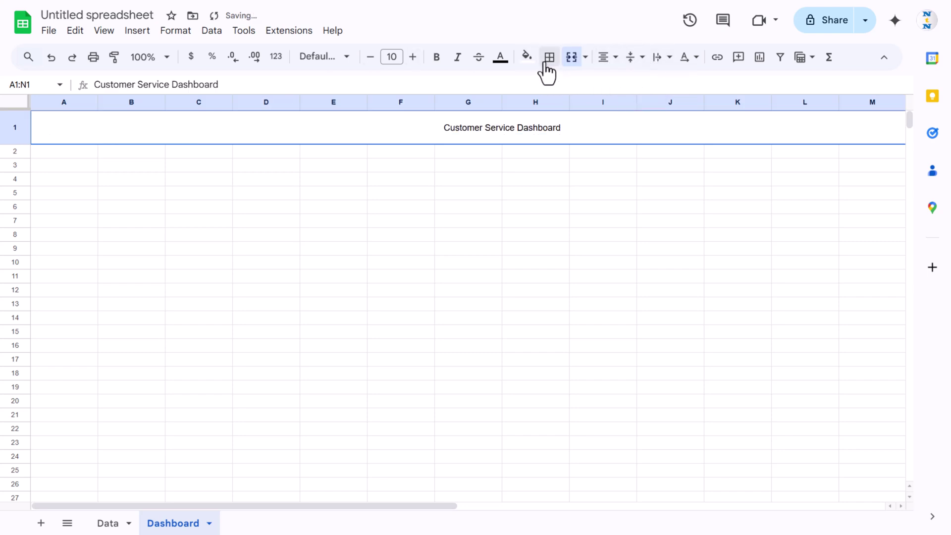
click(400, 57)
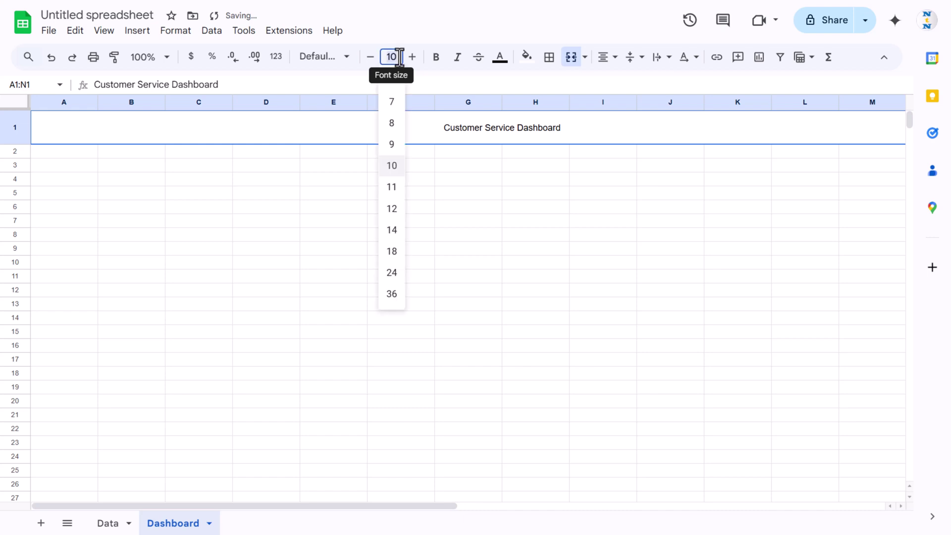
click(392, 272)
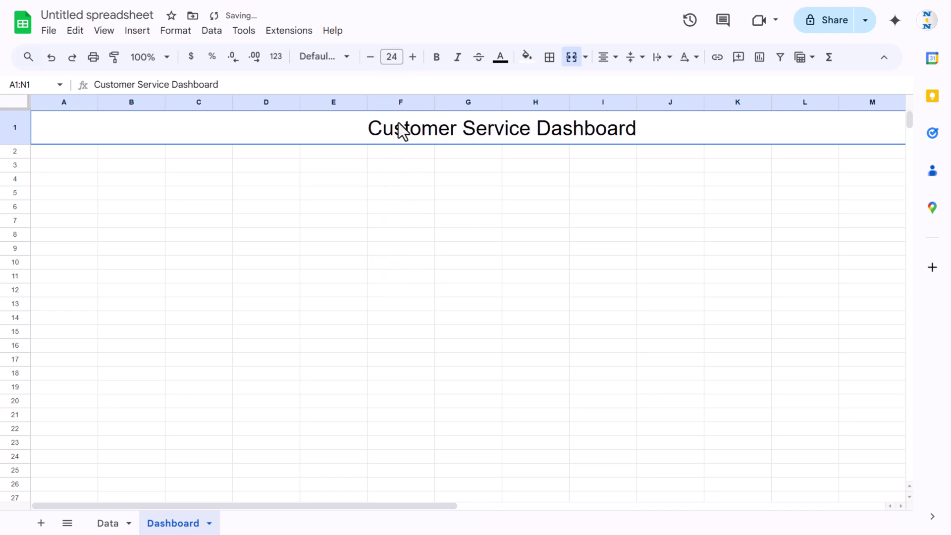
Step: Format the dashboard title in the Arial Rounded font with white text on a deep dark-magenta fill
click(328, 57)
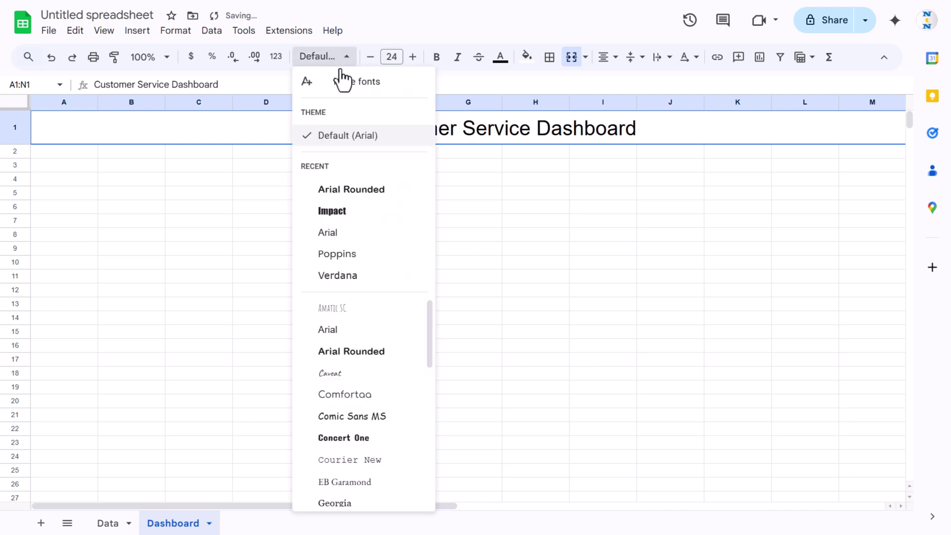
click(361, 191)
click(528, 58)
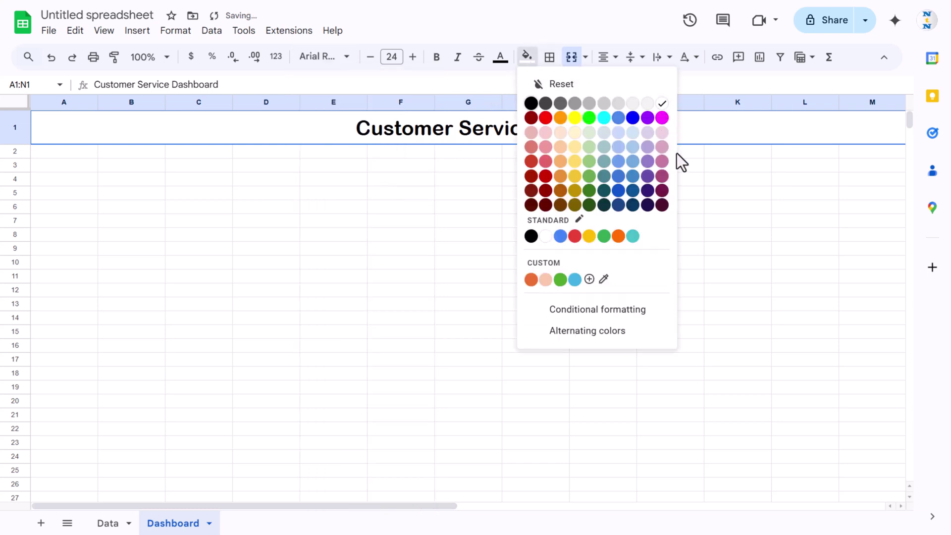
click(663, 192)
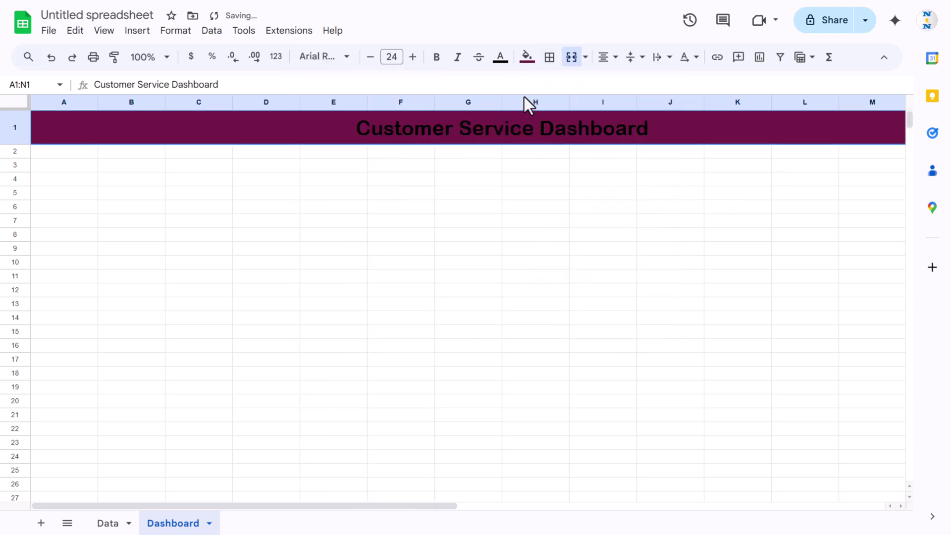
click(500, 57)
click(630, 103)
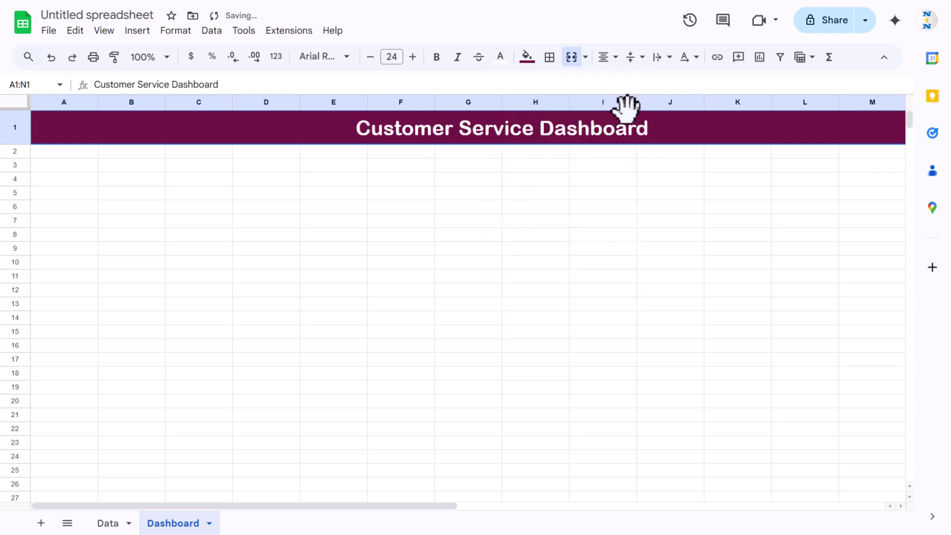
Step: Hide the gridlines on the Dashboard sheet
click(461, 196)
click(106, 31)
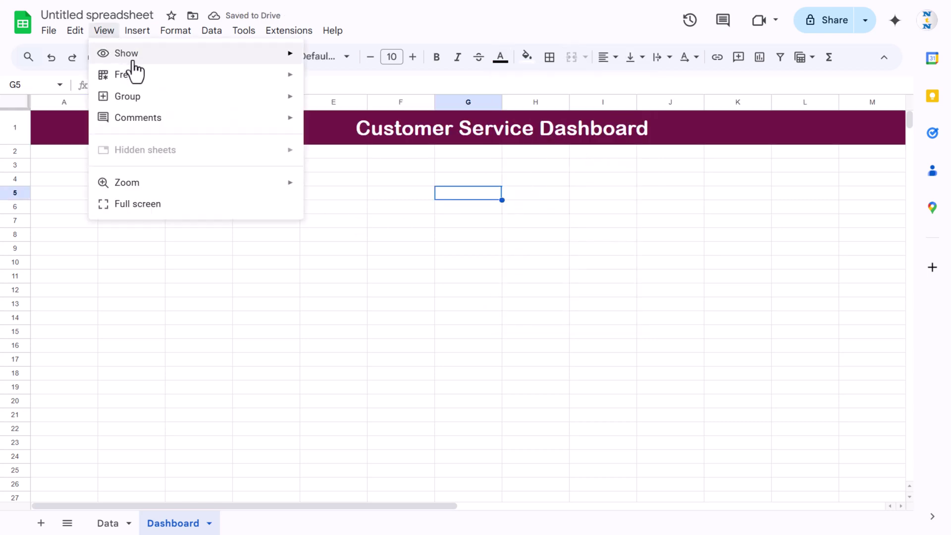
mouse_move(221, 59)
click(348, 79)
click(208, 206)
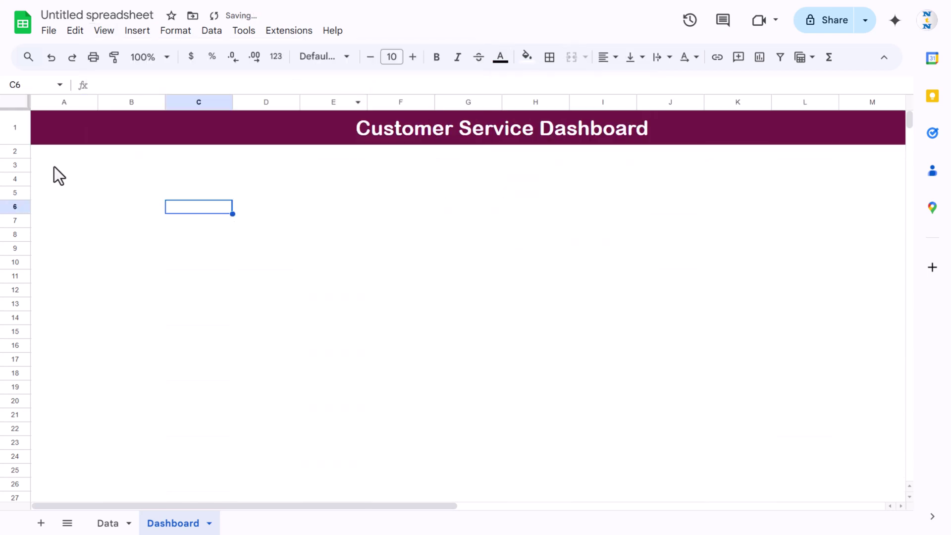
Step: Shrink row 2 to a thin spacer row below the title banner
click(55, 153)
drag(20, 158, 16, 148)
click(49, 157)
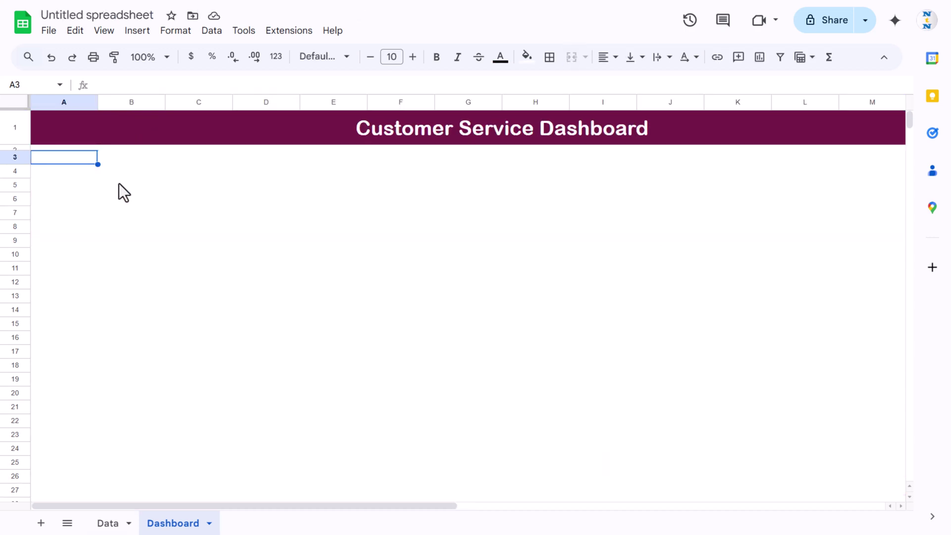
Step: Merge cells A3:B3 and enter the heading "# of Tickets"
drag(67, 157, 115, 156)
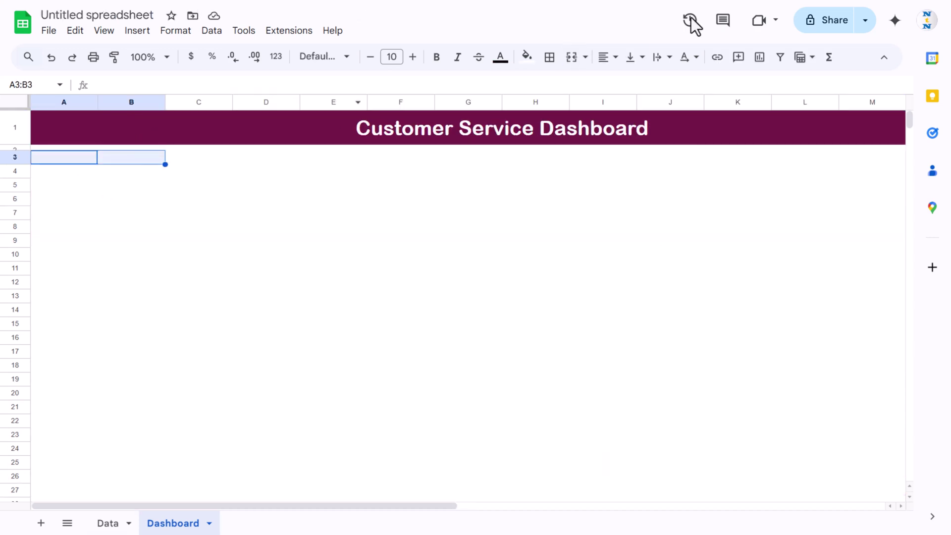
click(571, 58)
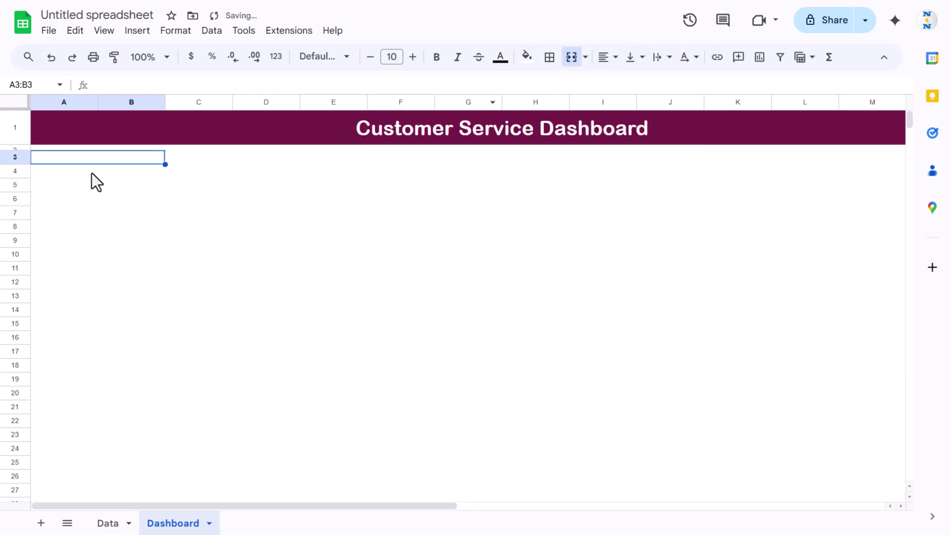
text(#)
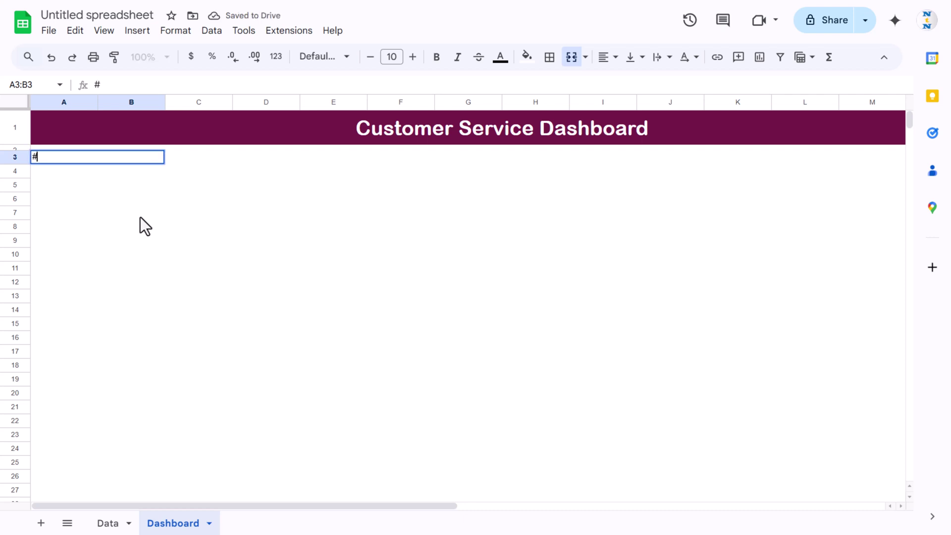
text( of Tickets)
key(Return)
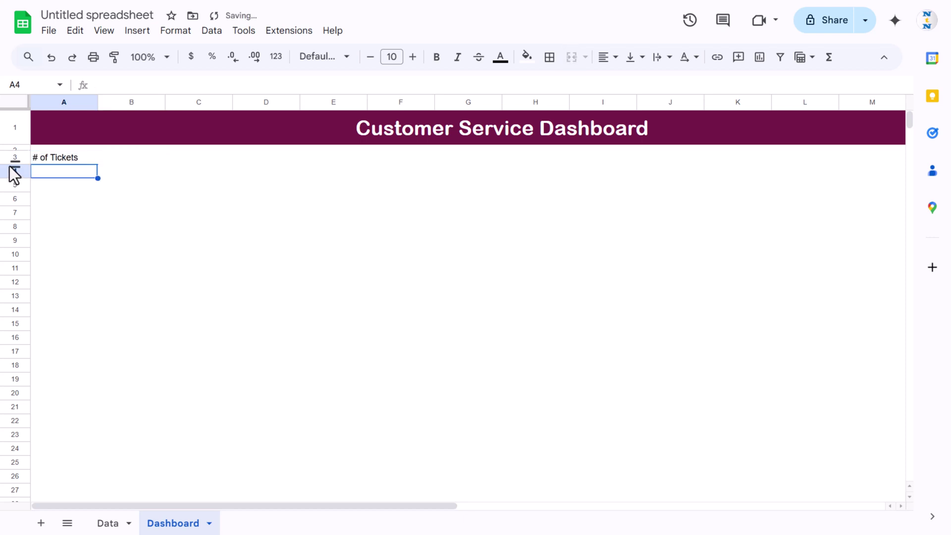
Step: Merge cells A4:B8 into one value cell and center A3:B8 horizontally and vertically
drag(61, 173, 130, 227)
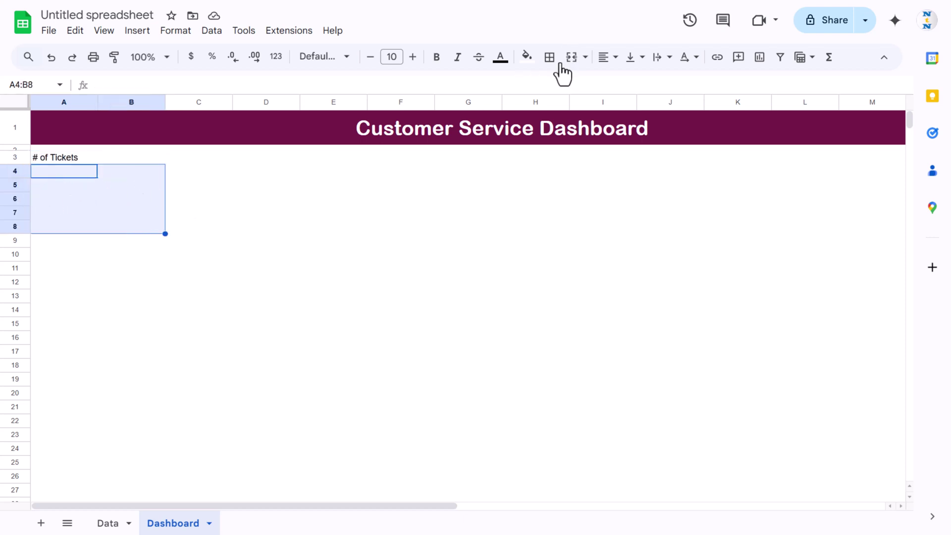
click(91, 158)
drag(109, 162, 109, 199)
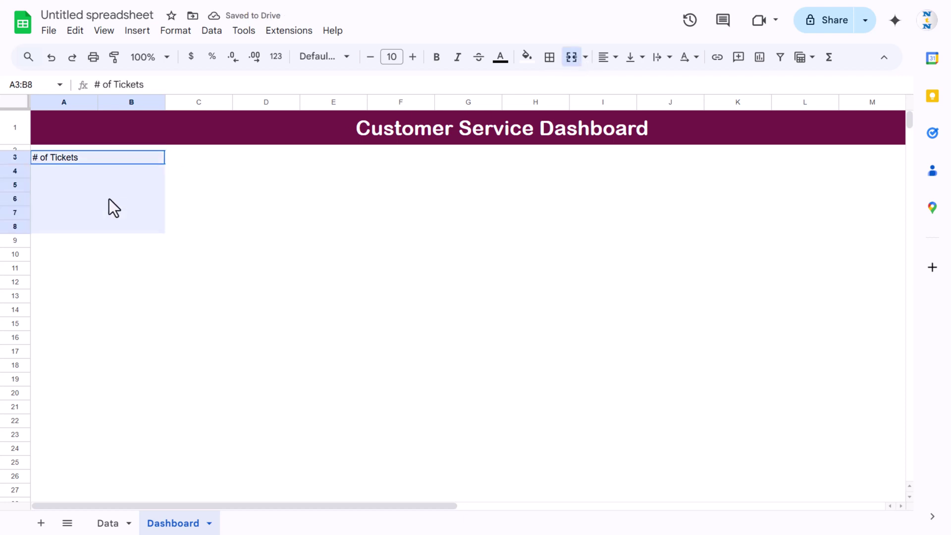
click(613, 58)
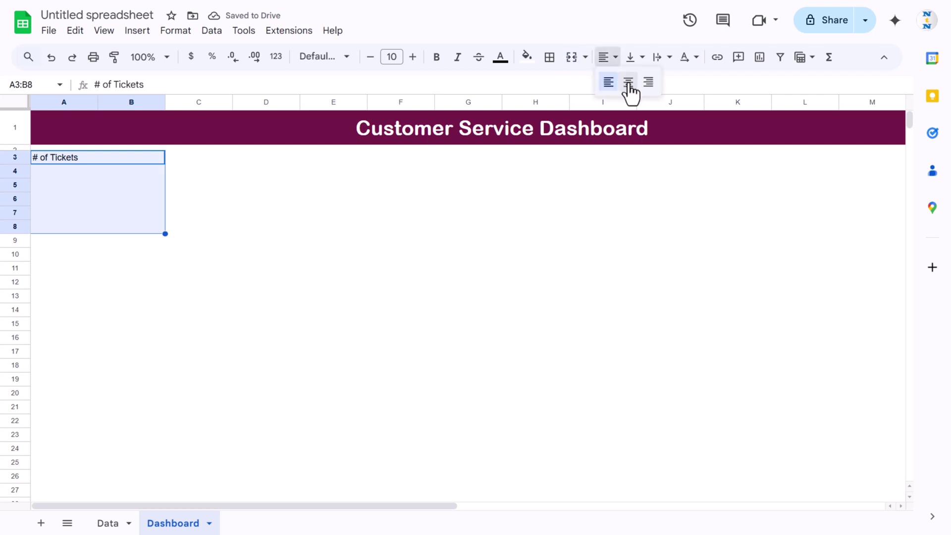
click(628, 81)
click(644, 63)
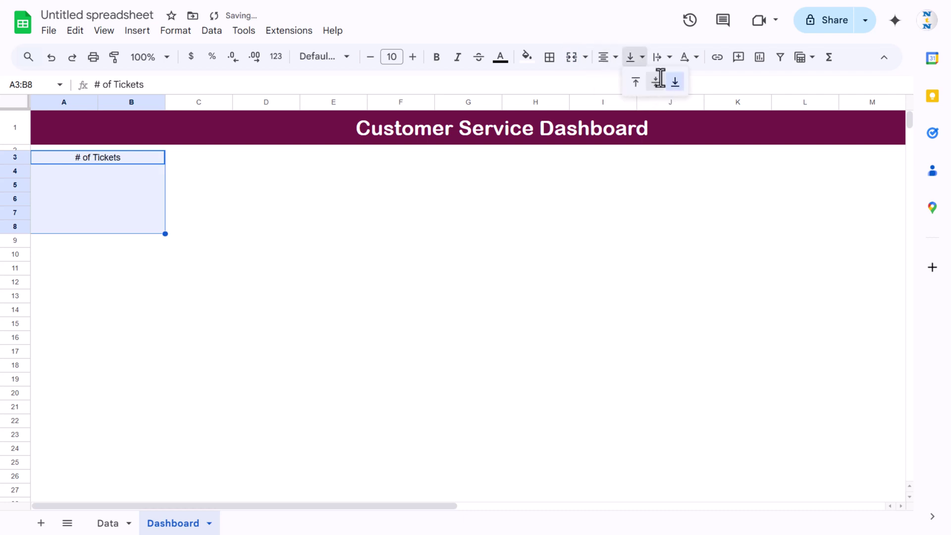
click(658, 81)
Step: Set the "# of Tickets" heading to the Arial Rounded font
click(114, 159)
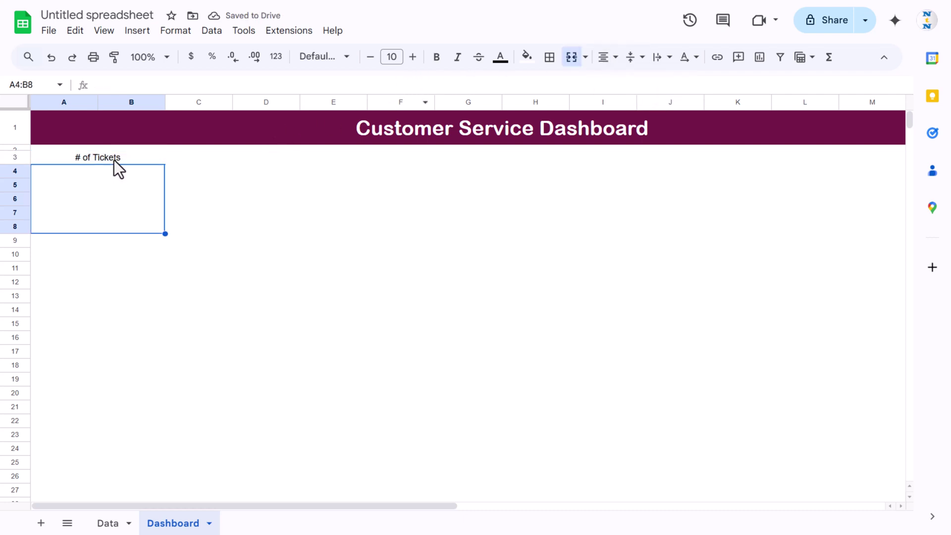
click(355, 60)
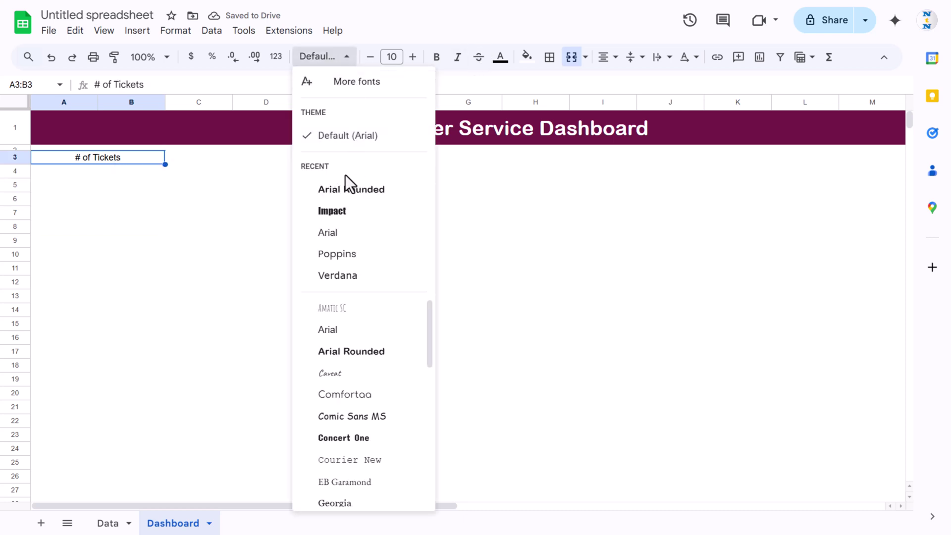
click(371, 190)
Step: Set the merged value cell A4:B8 to the Arial Rounded font at size 50
drag(49, 171, 148, 226)
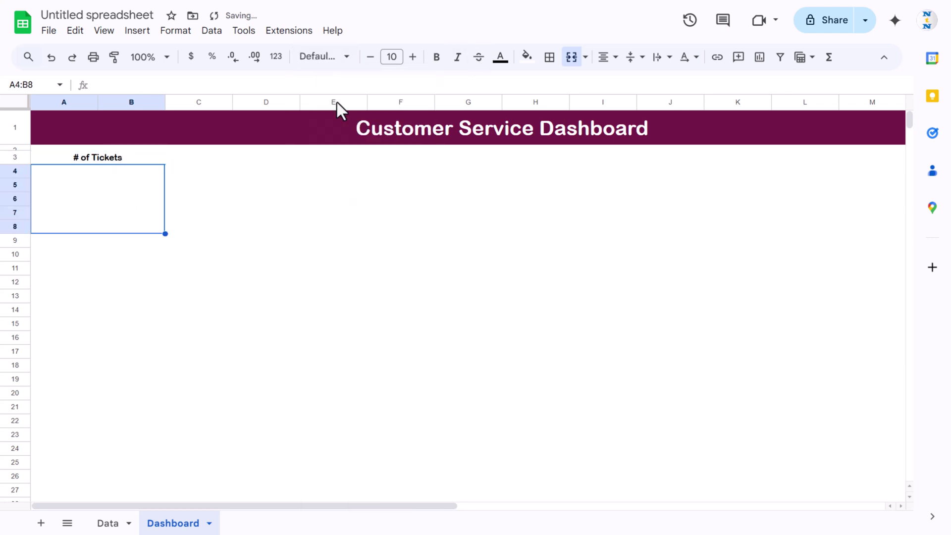
click(341, 59)
click(365, 196)
click(413, 57)
click(400, 57)
key(BackSpace)
key(BackSpace)
text(50)
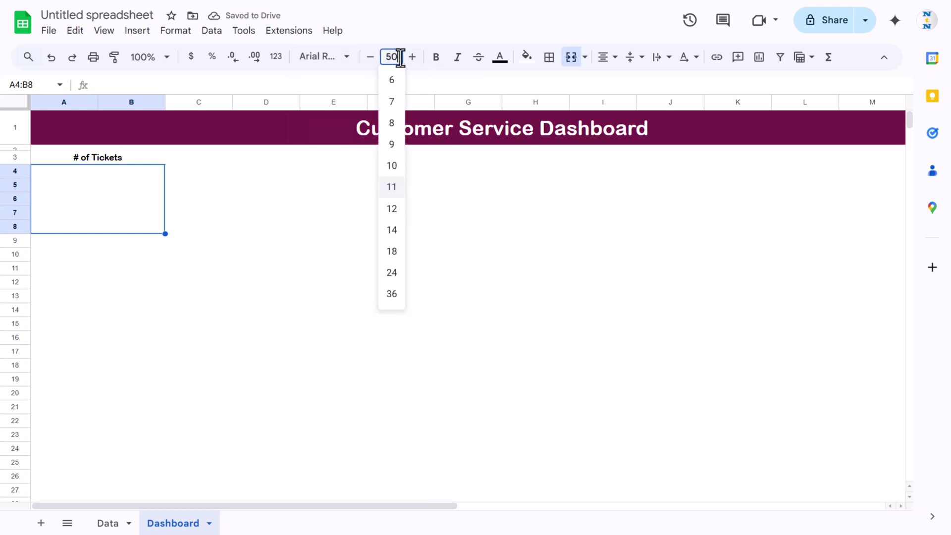
key(Return)
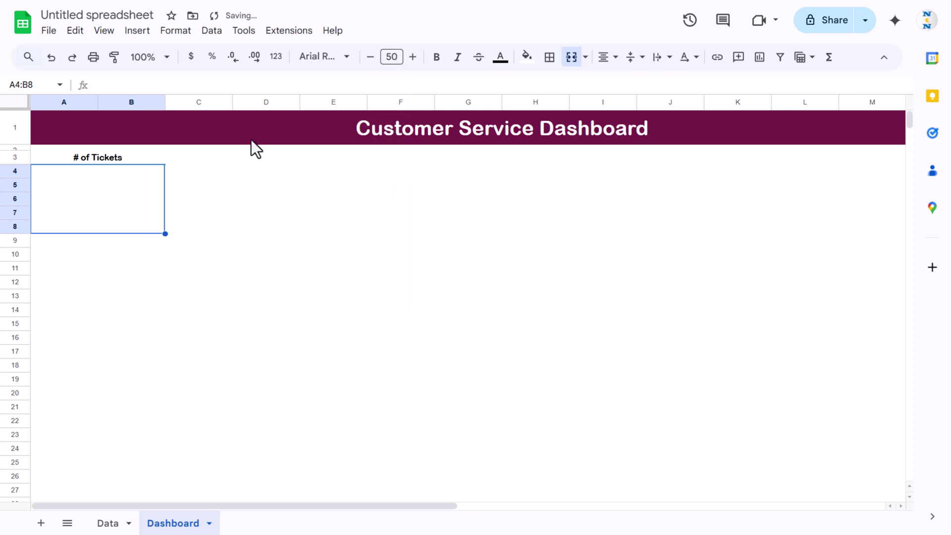
Step: Give the "# of Tickets" heading white text on a dark-magenta fill one shade lighter than the title banner
click(125, 159)
click(528, 57)
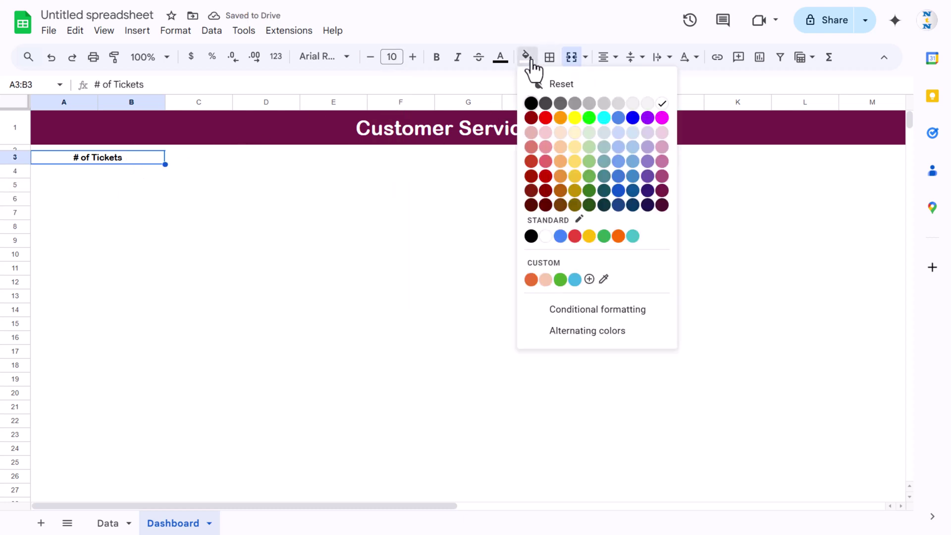
click(662, 177)
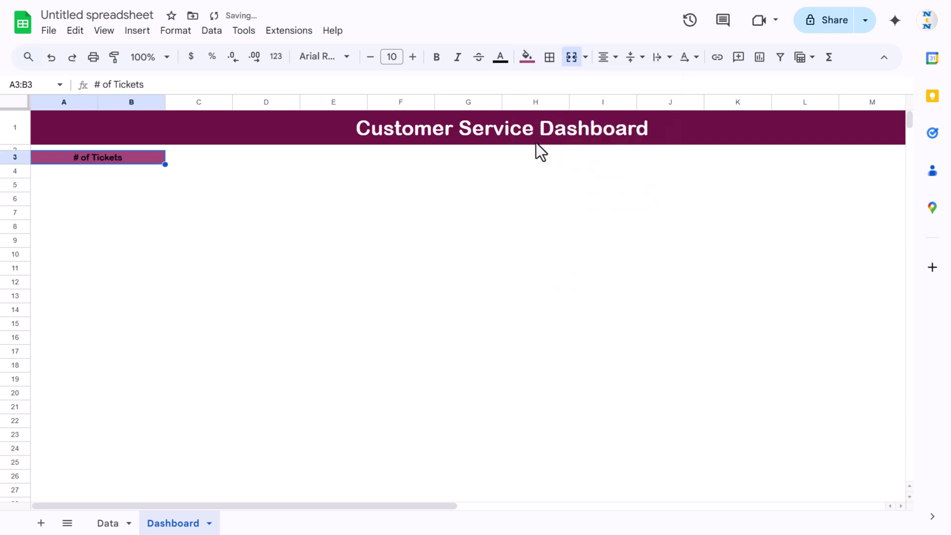
click(501, 57)
click(634, 102)
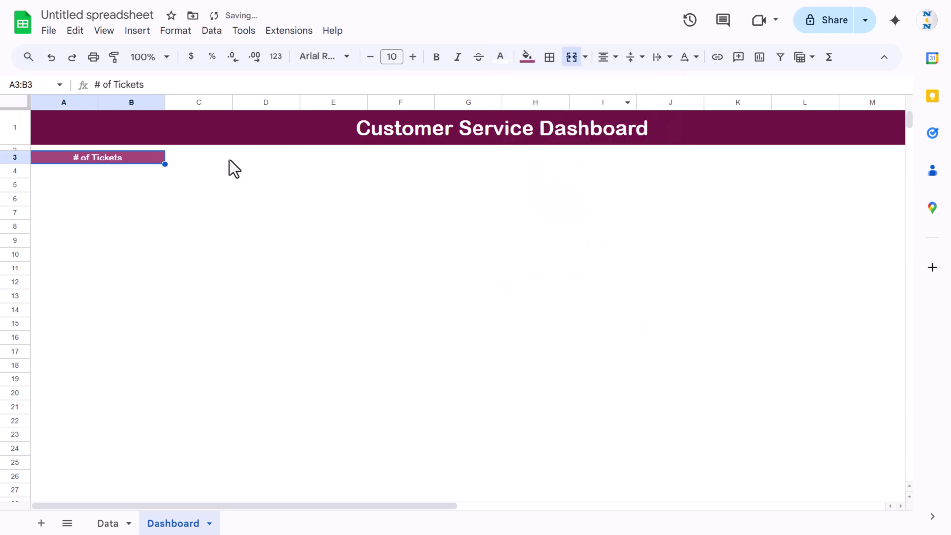
Step: Give the merged value cell A4:B8 the palest magenta fill and dark-magenta text
click(126, 190)
click(527, 56)
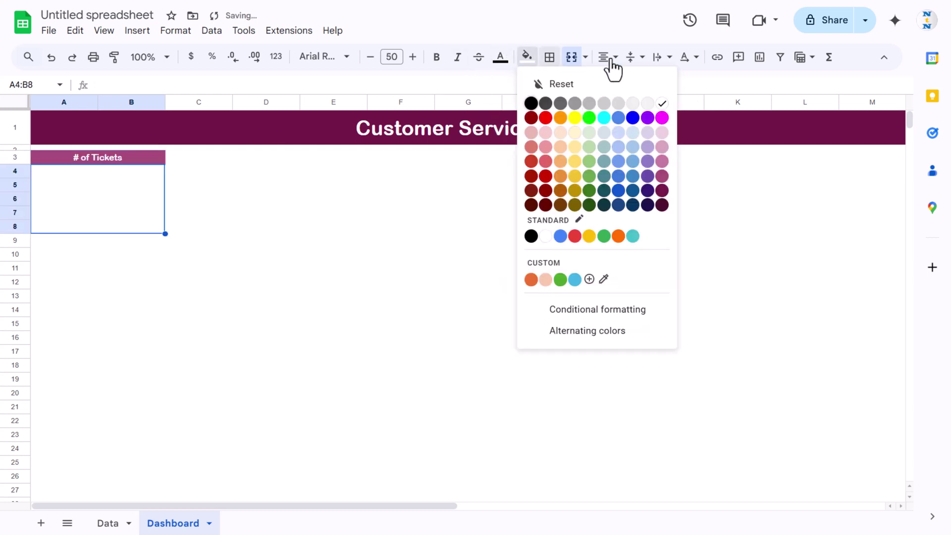
click(663, 132)
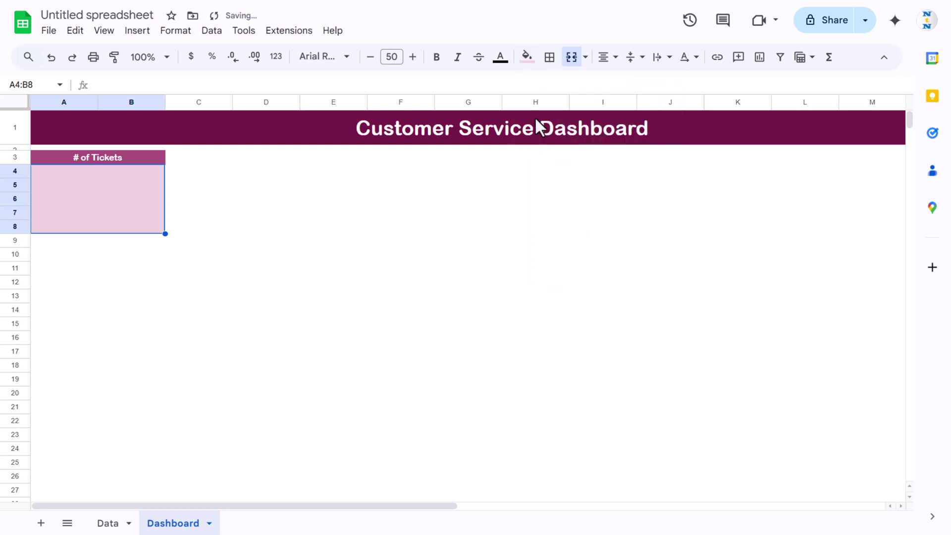
click(501, 57)
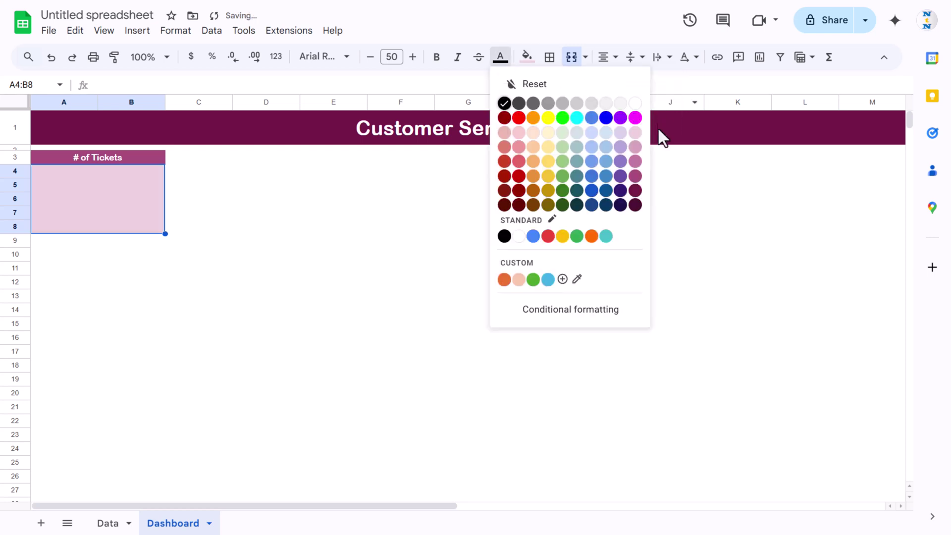
click(636, 191)
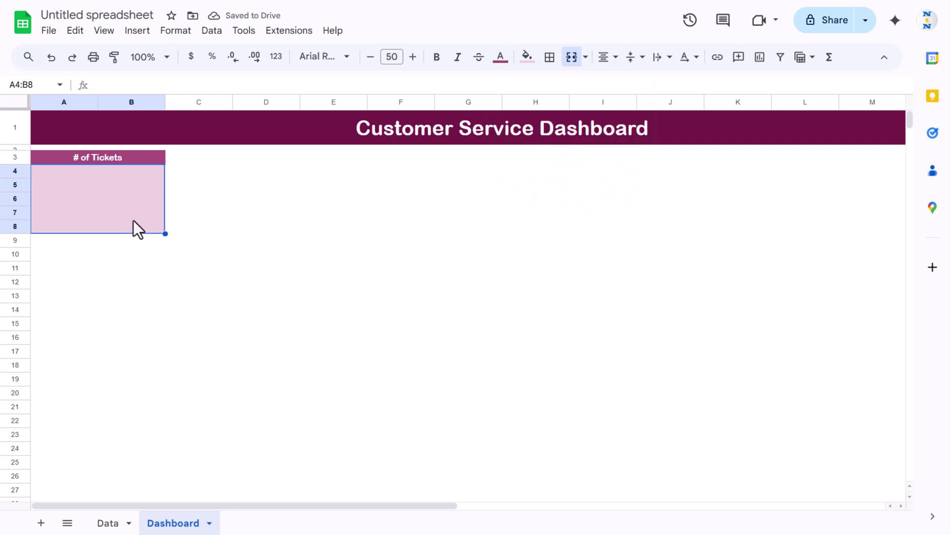
Step: Count the tickets in the value cell A4:B8 with the formula =COUNTA(Data!A2:A1000)
text(=cou)
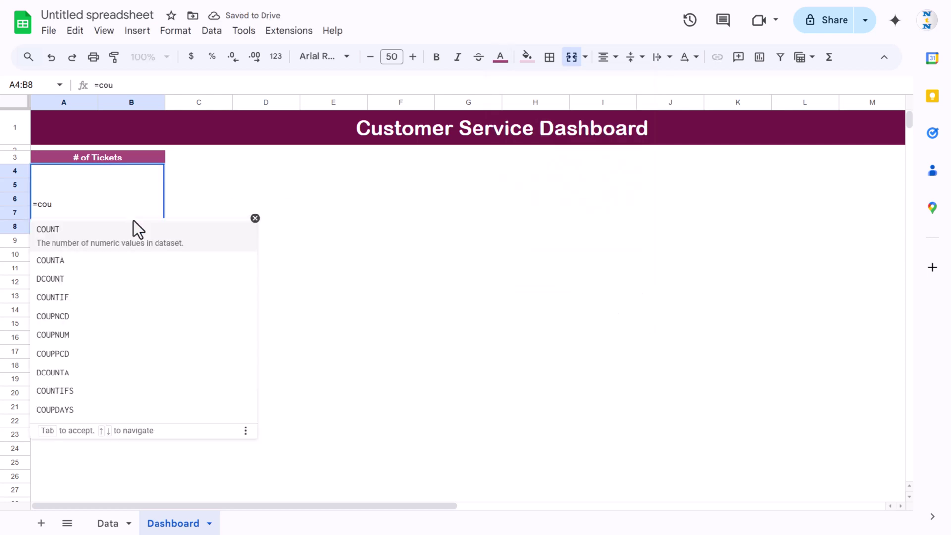
key(Down)
key(Tab)
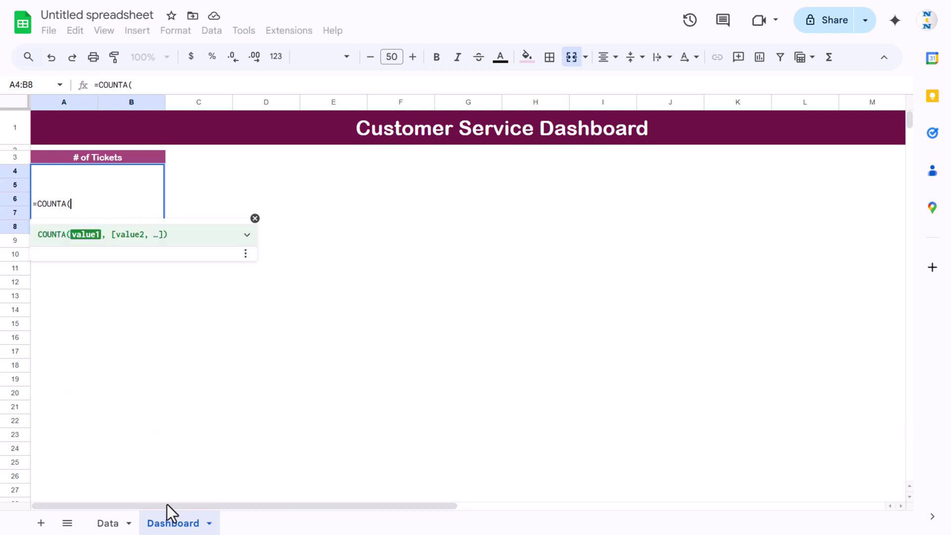
click(108, 523)
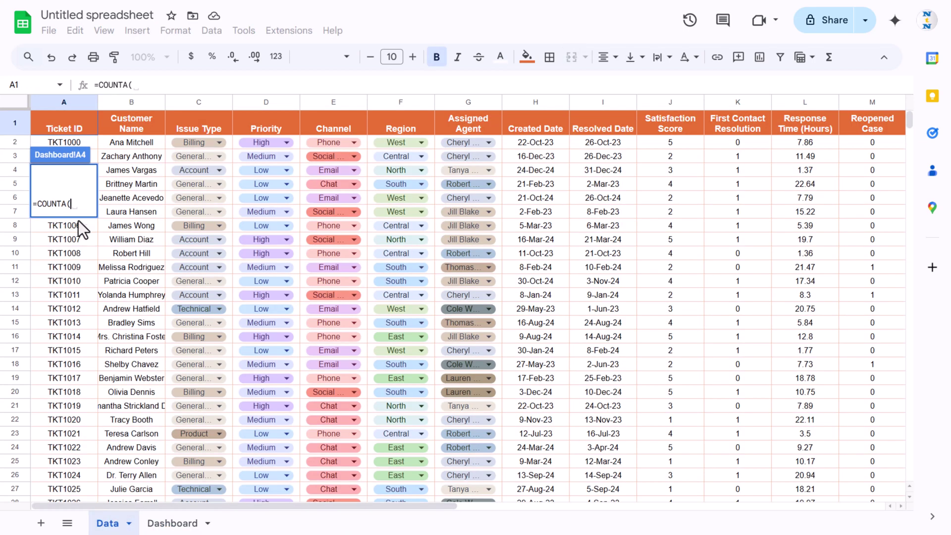
click(88, 142)
key(ctrl+shift+Down)
key(ctrl+shift+Down)
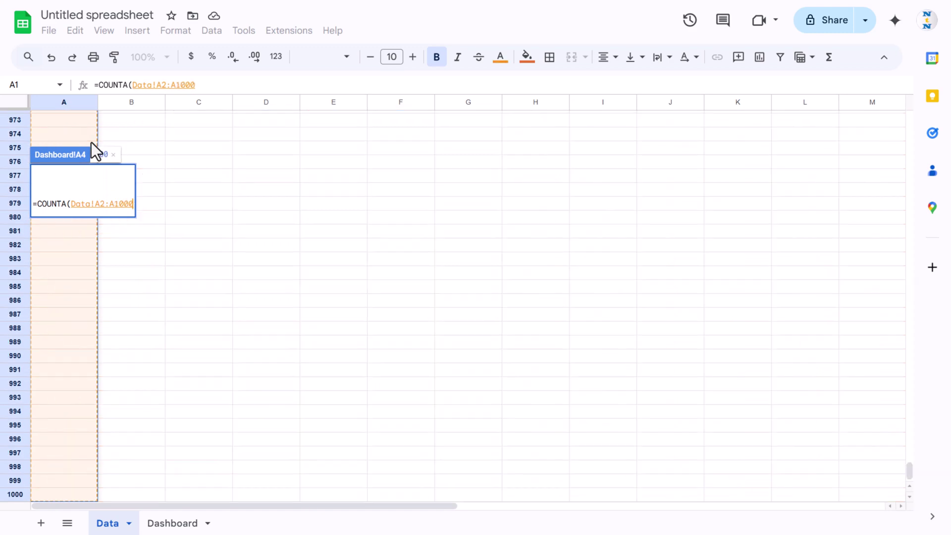
key(Return)
key(Up)
key(Down)
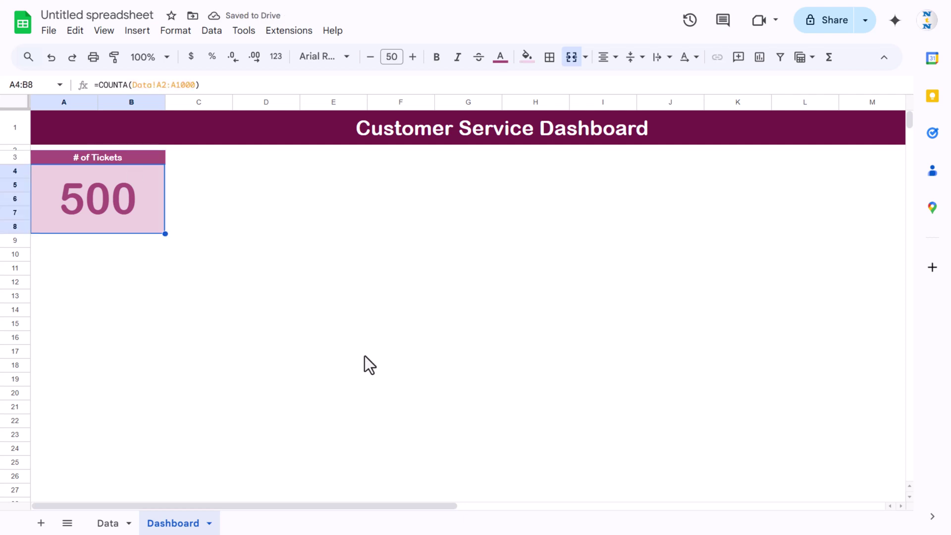
click(266, 310)
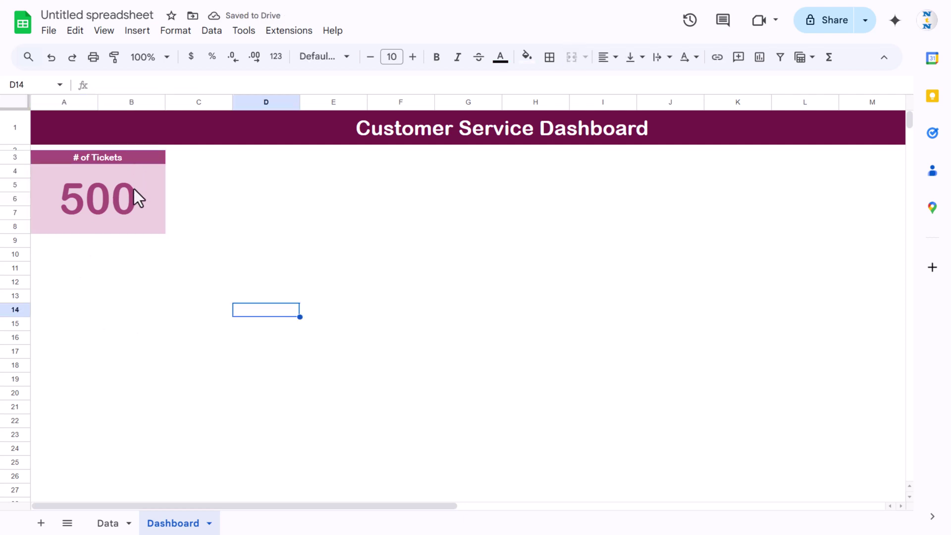
Step: Apply thick white borders to all edges of the "# of Tickets" card in A3:B8
drag(132, 159, 133, 209)
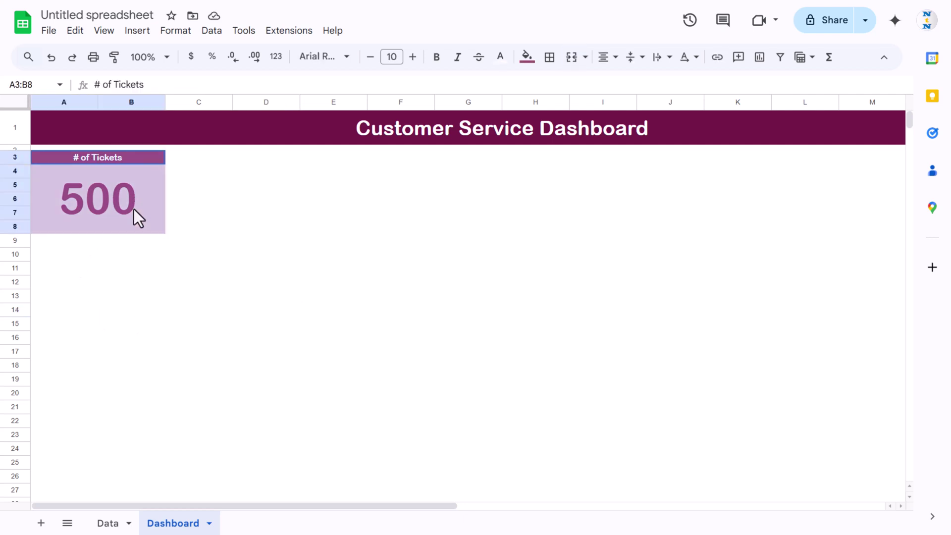
click(550, 59)
click(678, 89)
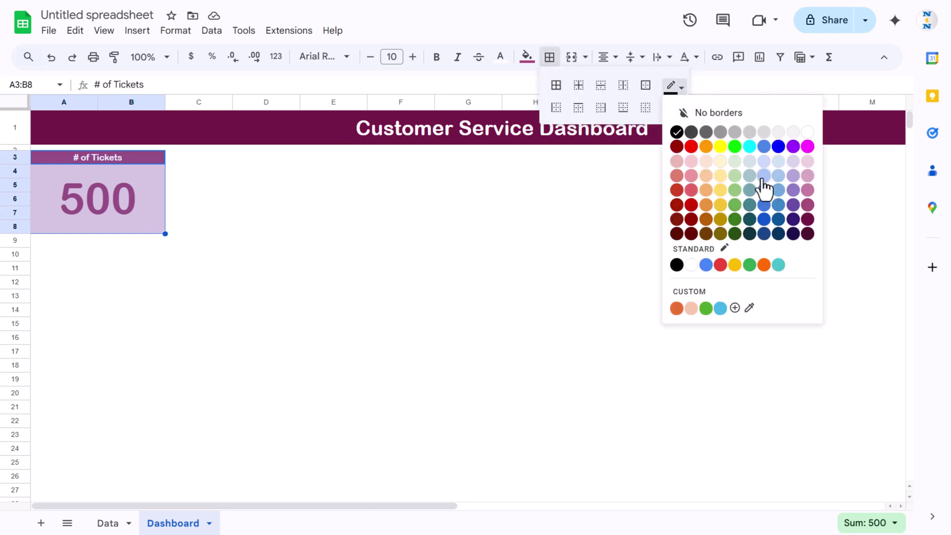
click(805, 131)
click(676, 106)
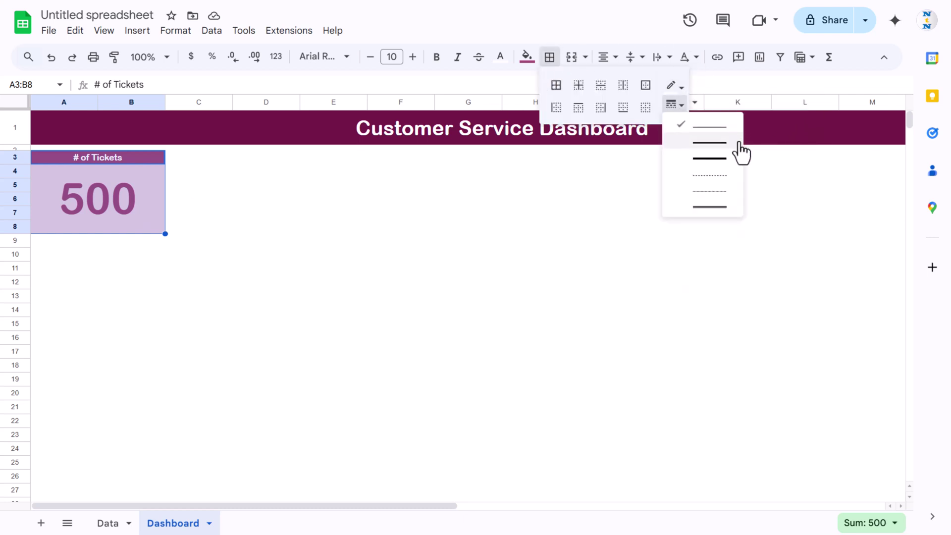
click(715, 168)
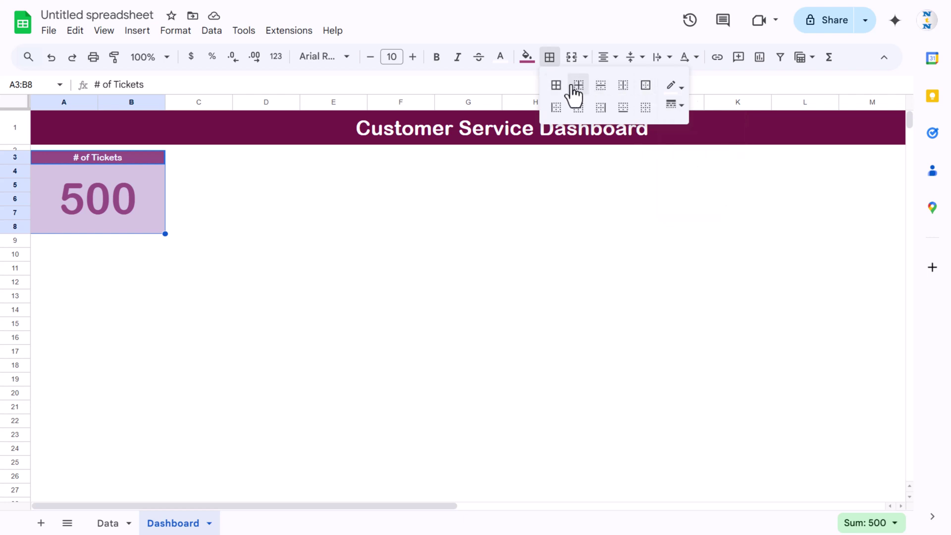
click(557, 87)
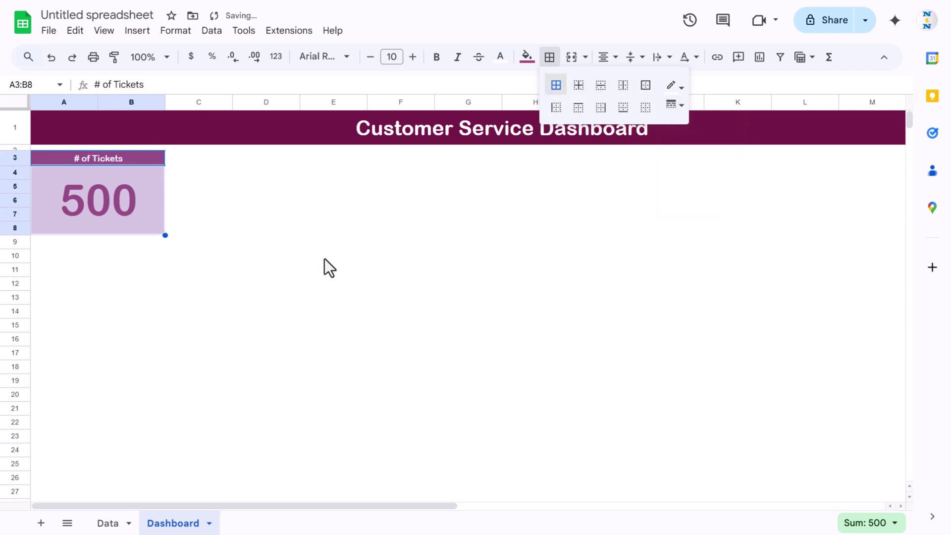
click(309, 267)
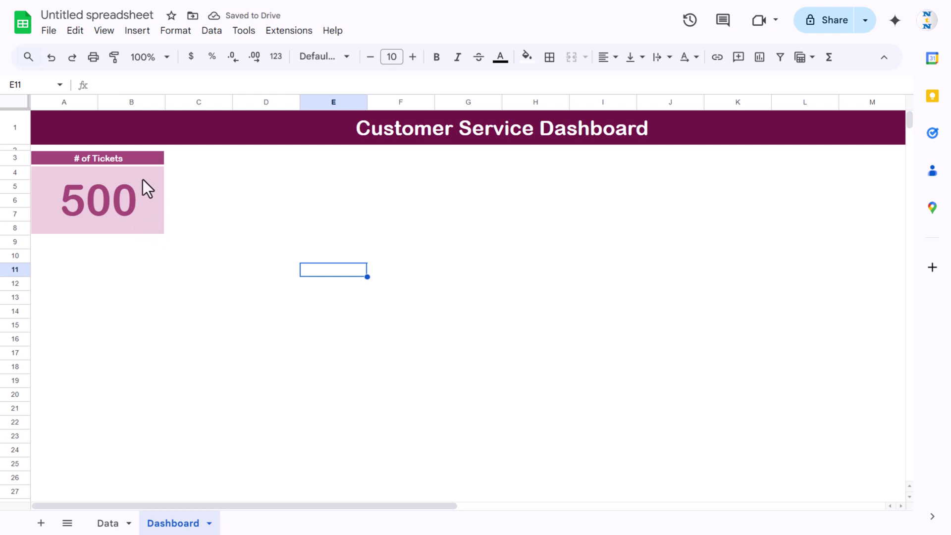
Step: Duplicate the "# of Tickets" card from A3:B8 into C3:D8 and E3:F8
drag(144, 159, 136, 215)
key(ctrl+c)
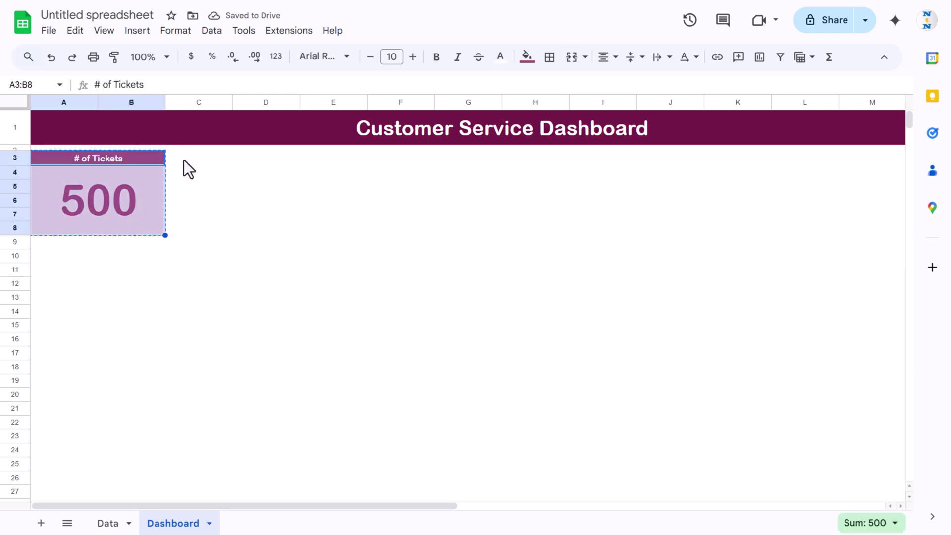
click(208, 162)
key(ctrl+v)
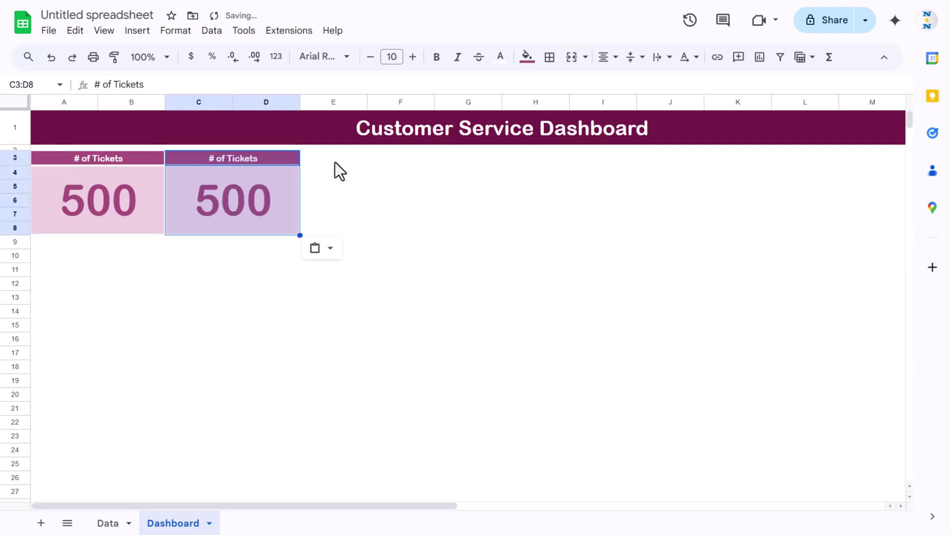
click(331, 163)
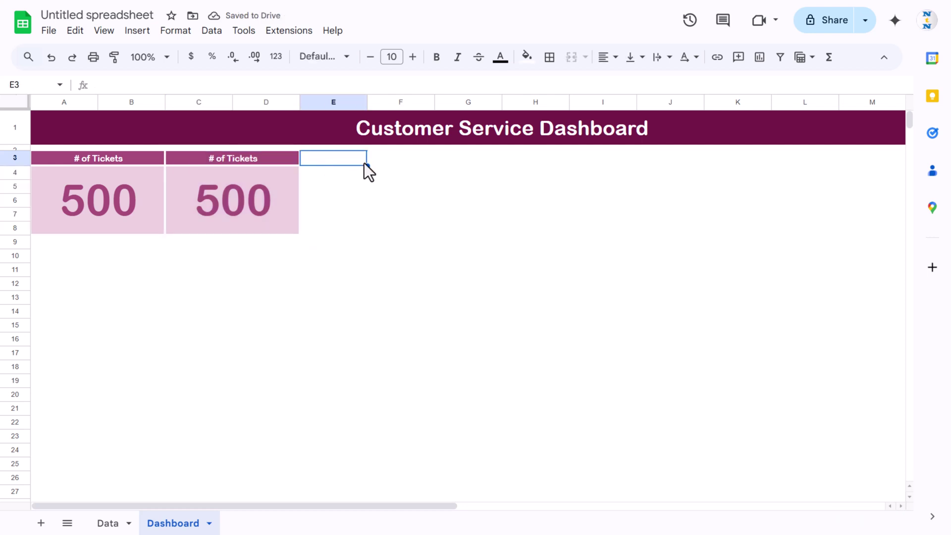
key(ctrl+v)
click(218, 199)
click(94, 193)
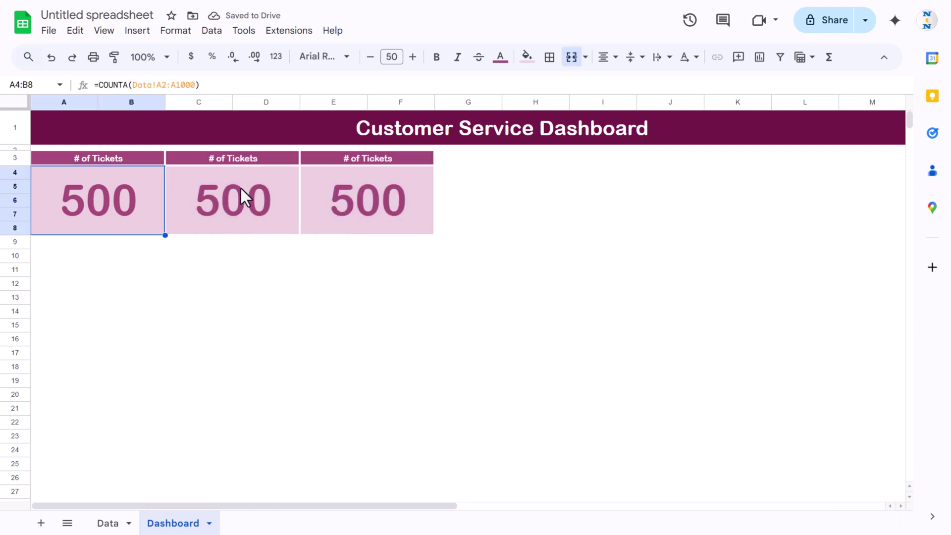
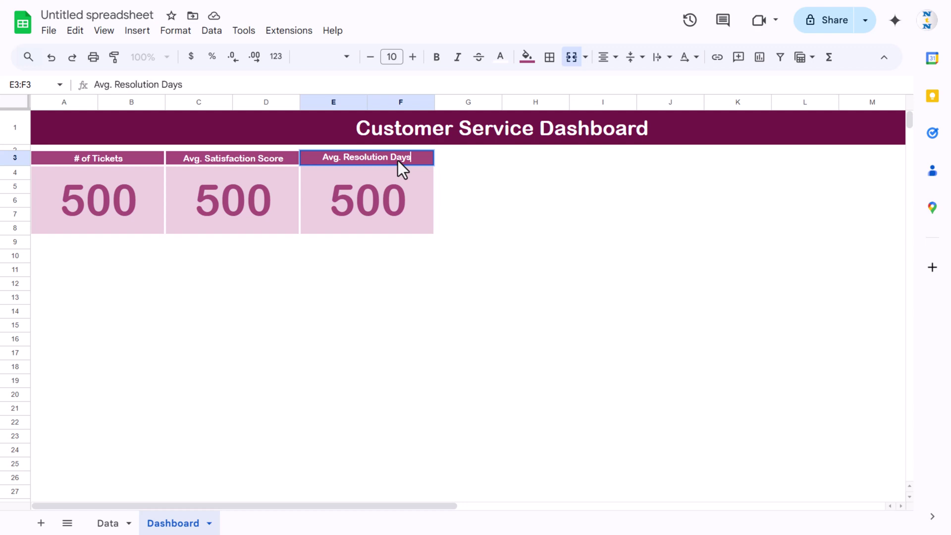
Step: Fill the value cell C4:D8 with the palest blue and the "Avg. Satisfaction Score" heading with a medium blue
click(246, 204)
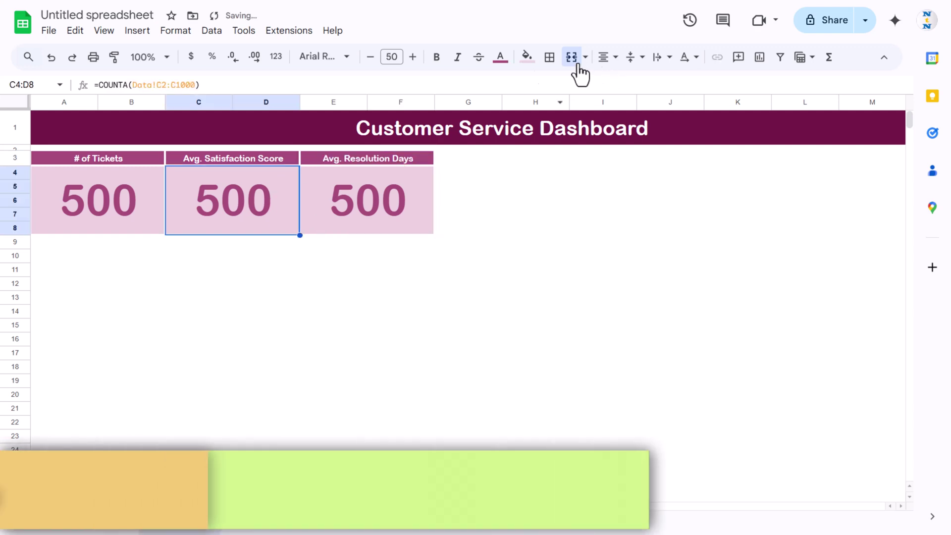
click(526, 56)
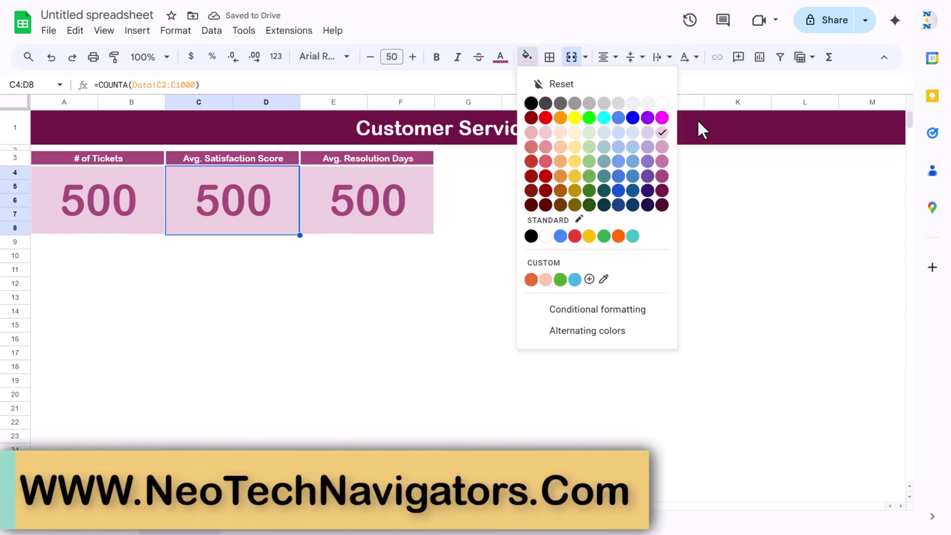
click(633, 133)
click(281, 159)
click(526, 56)
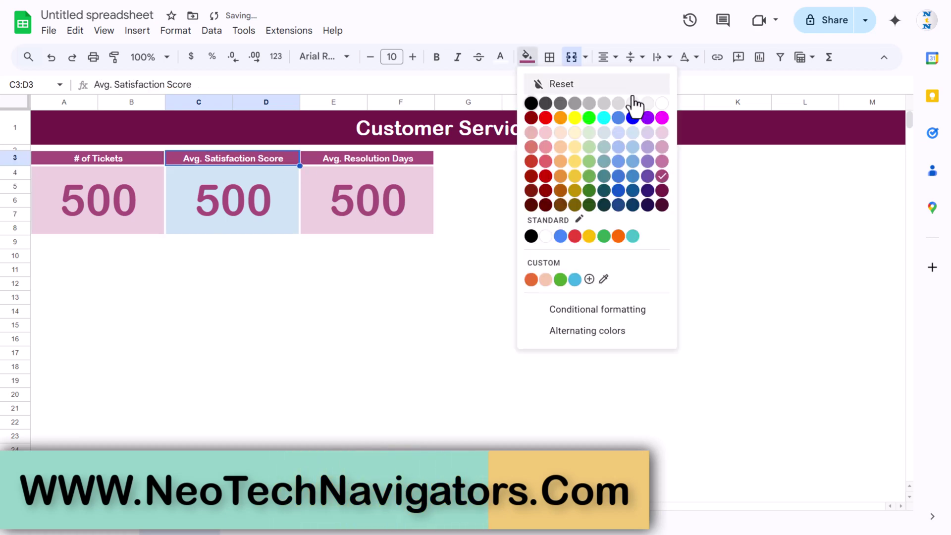
click(631, 187)
Step: Set the text of the value cell C4:D8 to the medium blue of its heading
click(281, 203)
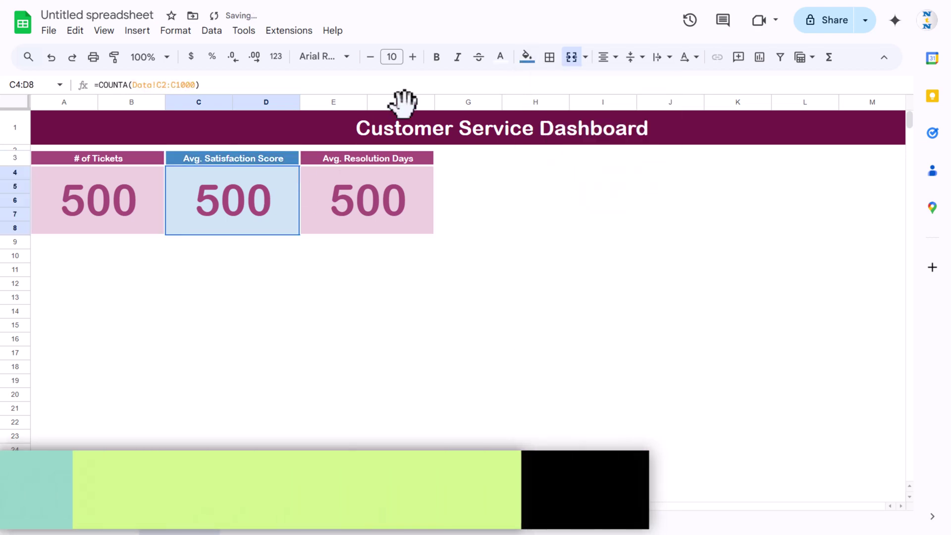
click(500, 58)
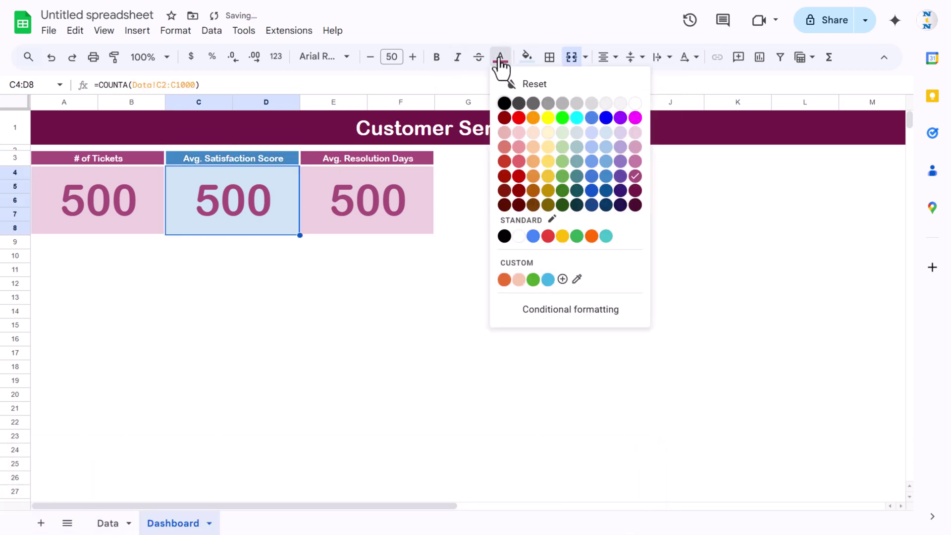
click(606, 175)
Step: Fill the value cell E4:F8 with the palest yellow and the "Avg. Resolution Days" heading with a darker golden yellow
click(433, 185)
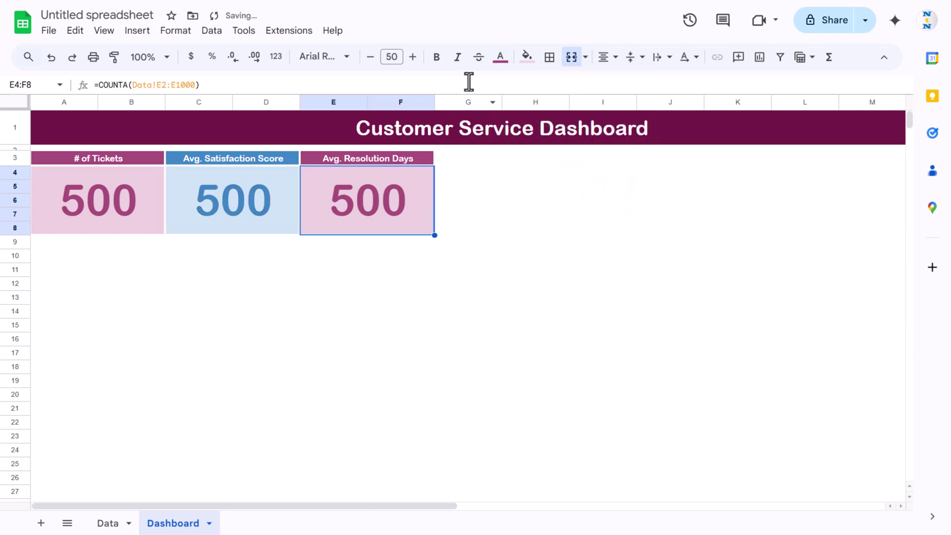
click(527, 57)
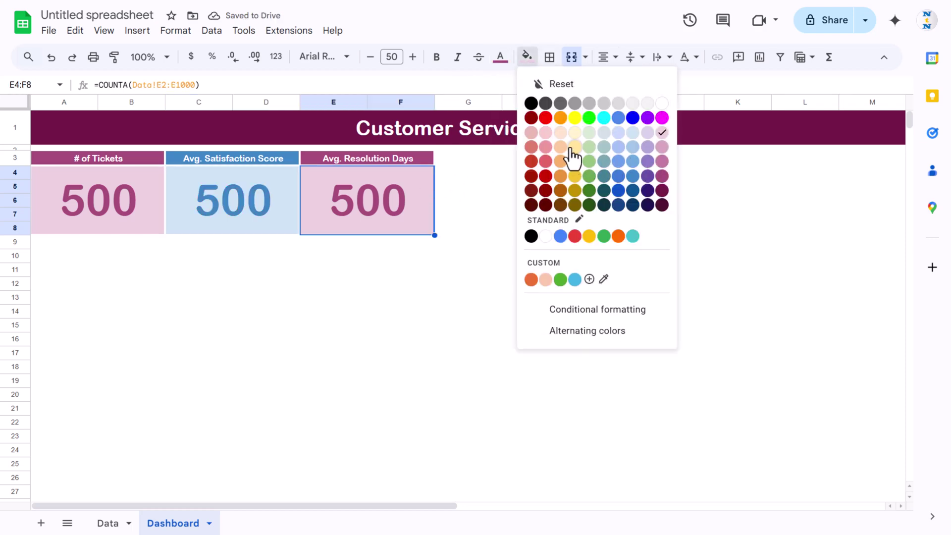
key(Return)
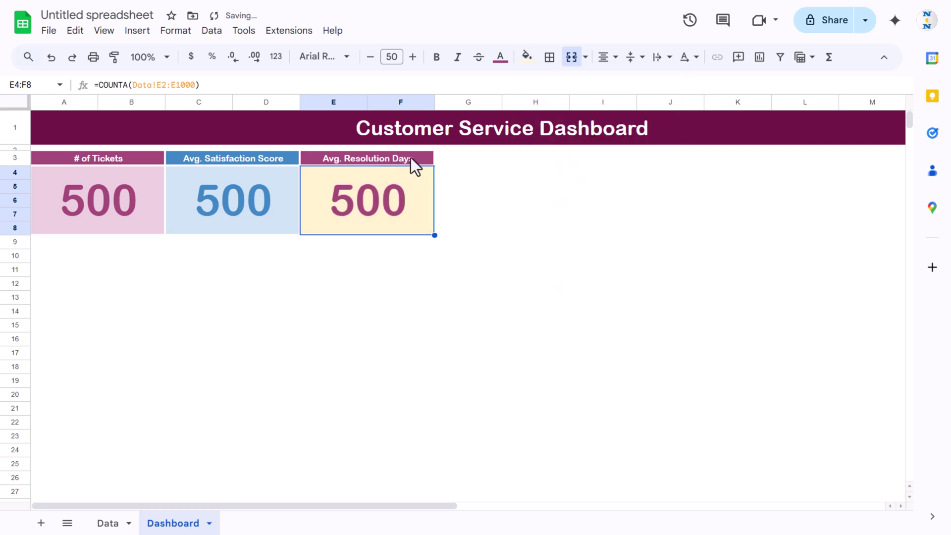
key(Up)
click(526, 56)
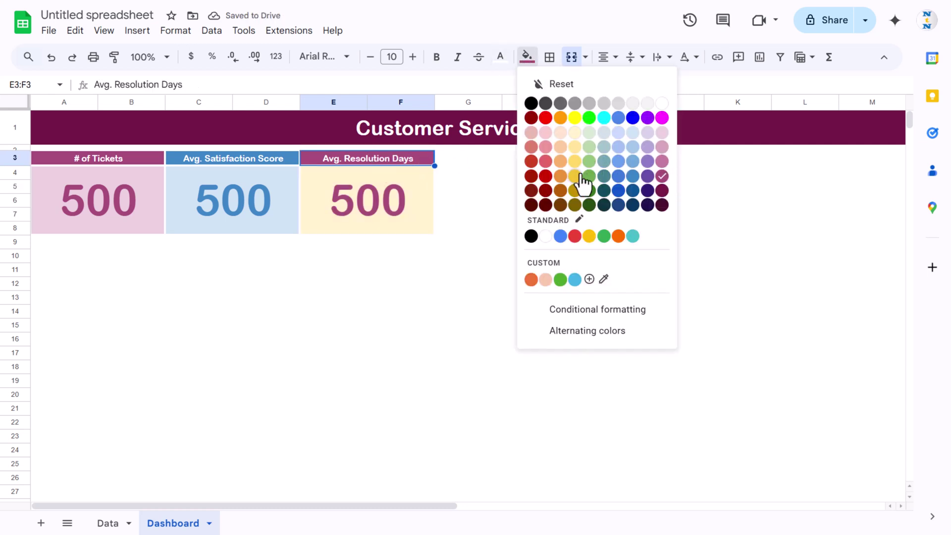
click(574, 176)
Step: Set the text of the value cell E4:F8 to the golden yellow of its heading
click(418, 200)
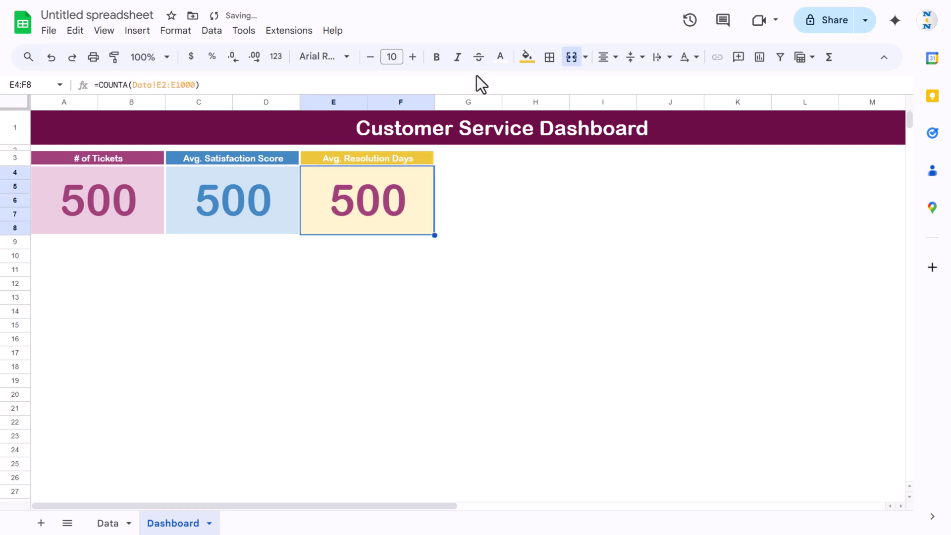
click(526, 57)
click(500, 57)
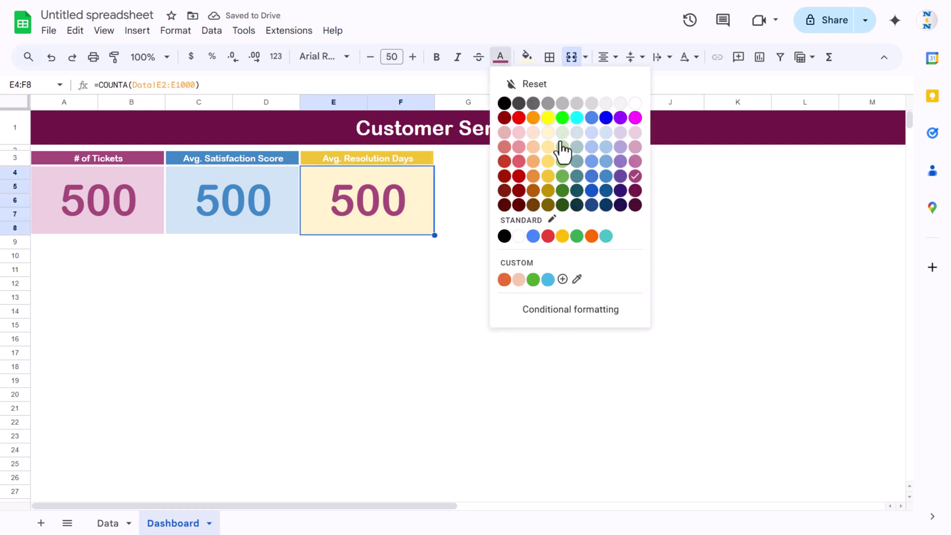
click(548, 176)
click(456, 229)
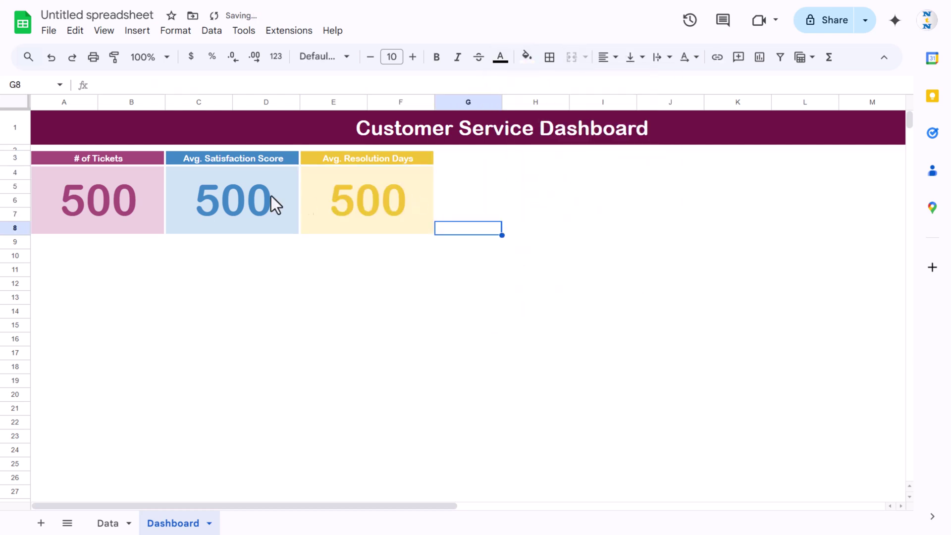
Step: Average the satisfaction scores in C4:D8 with =AVERAGE(Data!J2:J1000) and show the result with one decimal place
key(Left)
key(Left)
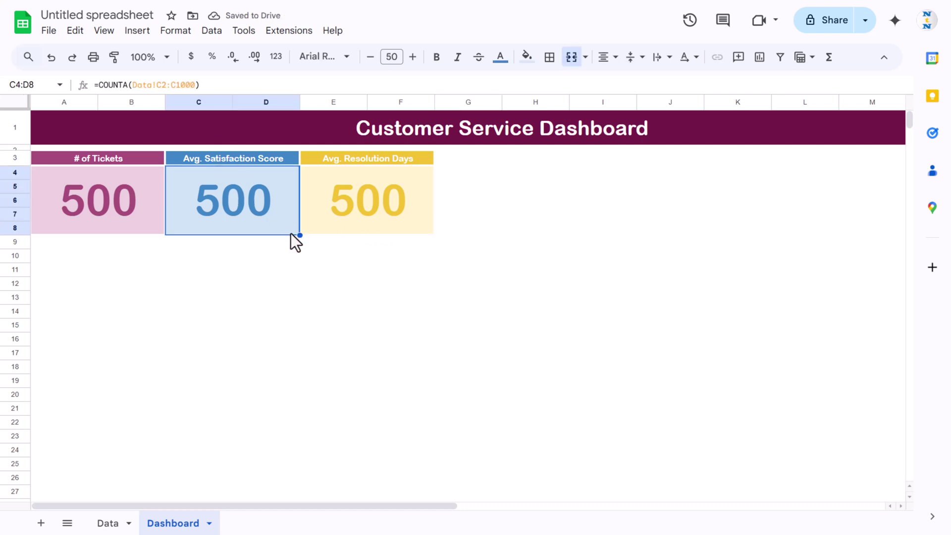
text(=av)
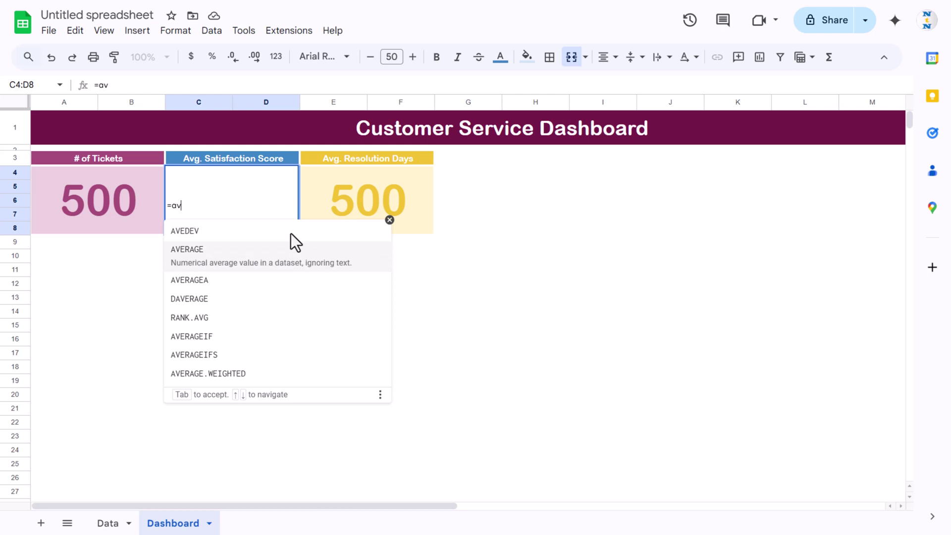
key(Tab)
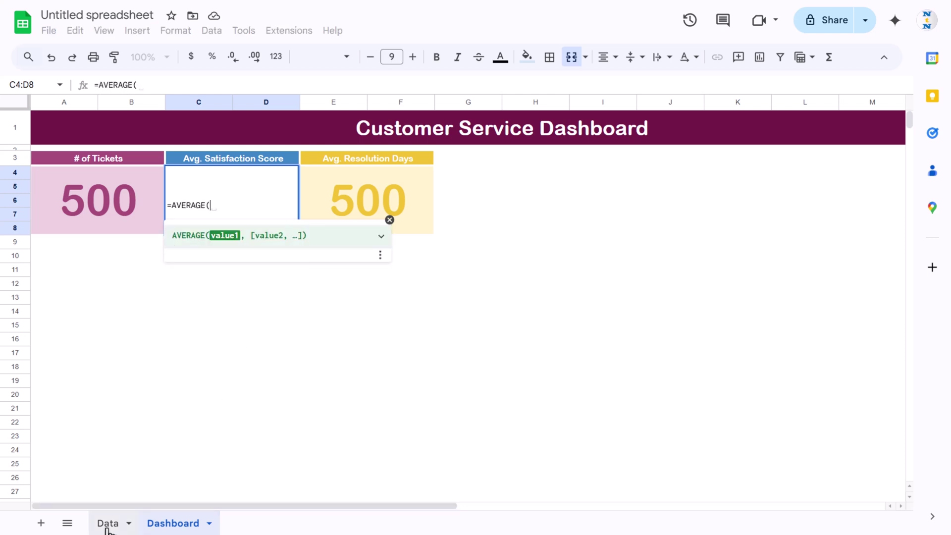
click(108, 524)
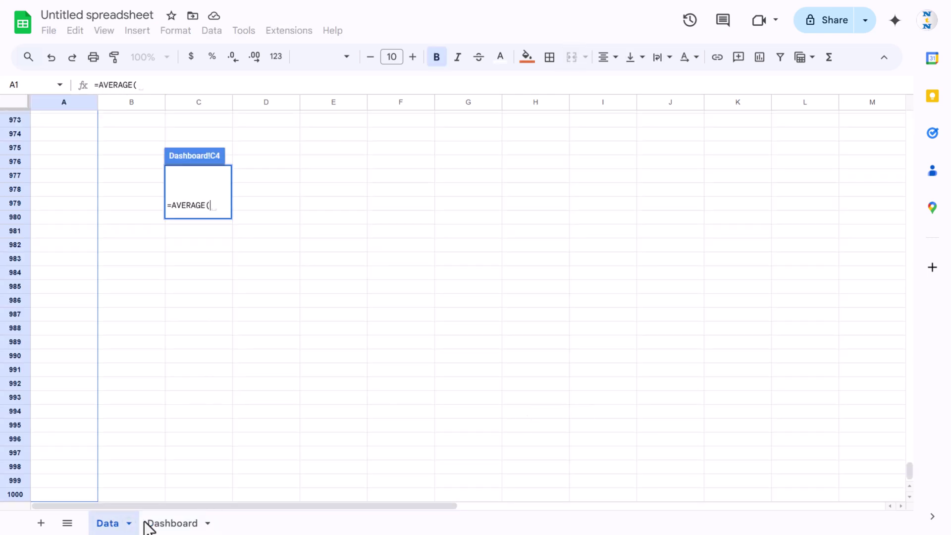
drag(911, 473, 915, 99)
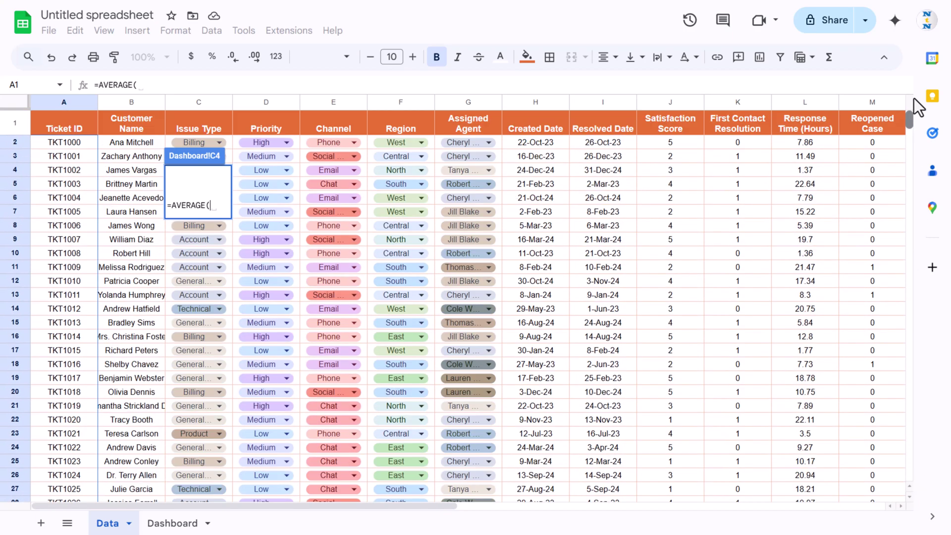
click(683, 144)
key(ctrl+shift+Down)
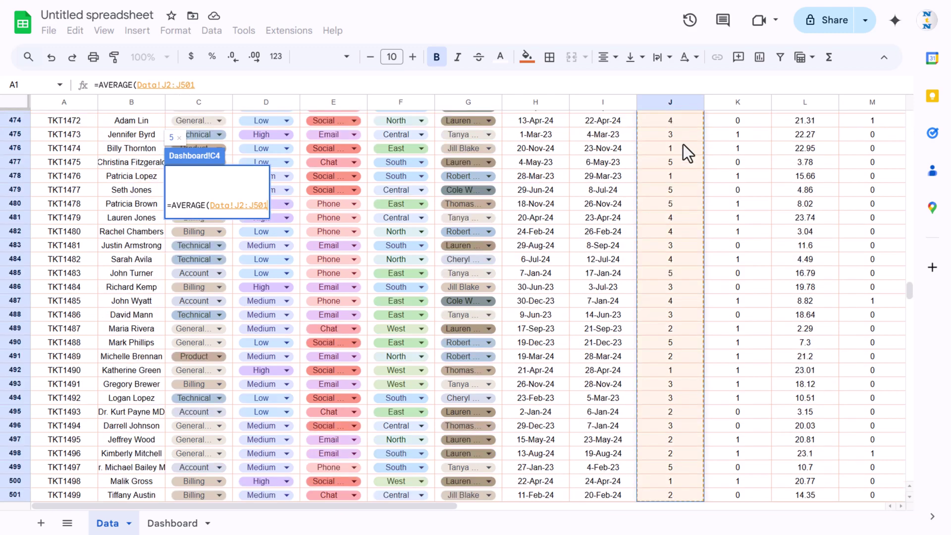
key(Return)
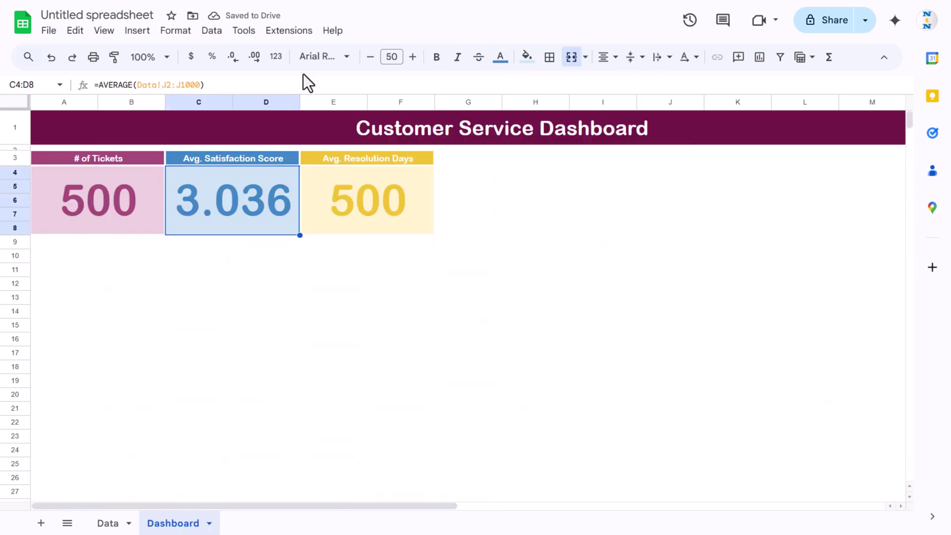
click(233, 59)
click(233, 58)
Step: Average the resolution days from the Data sheet in E4:F8 with =AVERAGE(Data!O2:O1000)
click(361, 209)
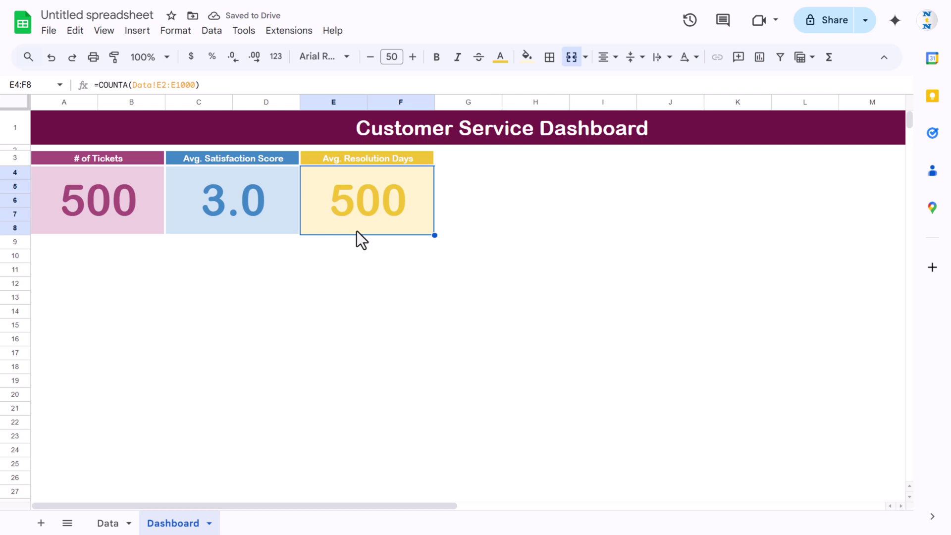
text(=av)
key(Down)
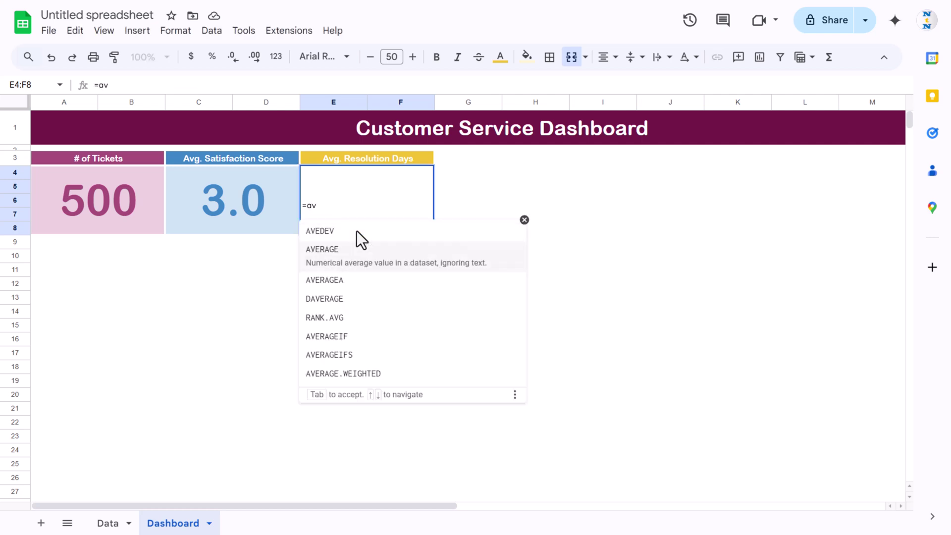
key(Tab)
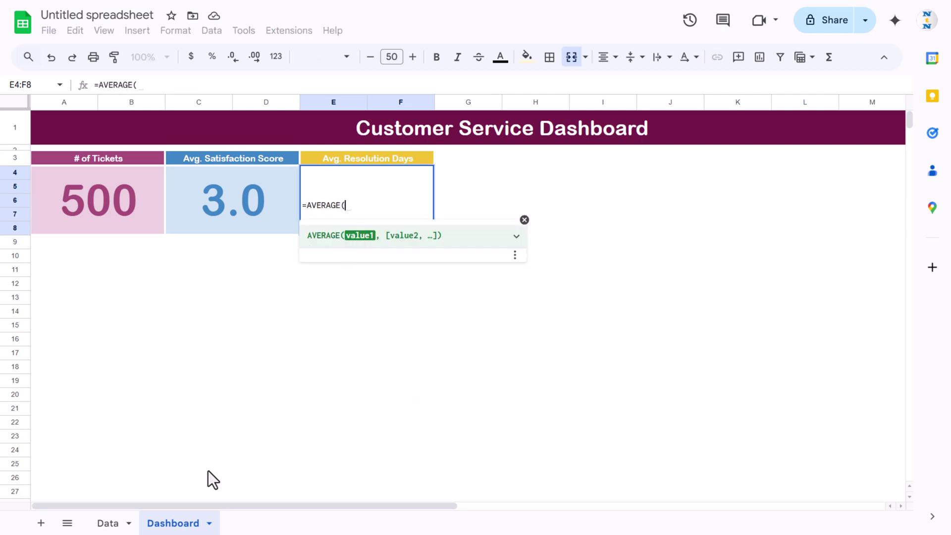
click(107, 524)
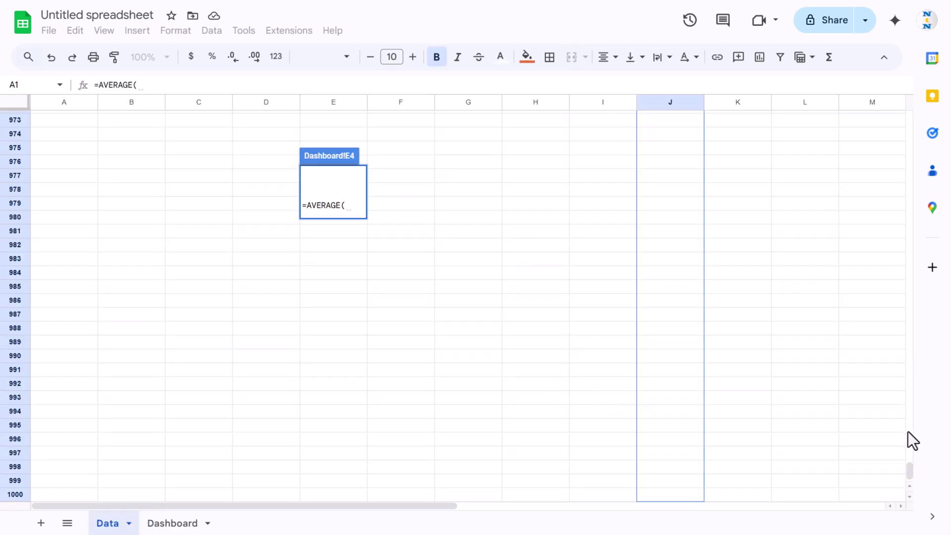
drag(908, 471, 904, 96)
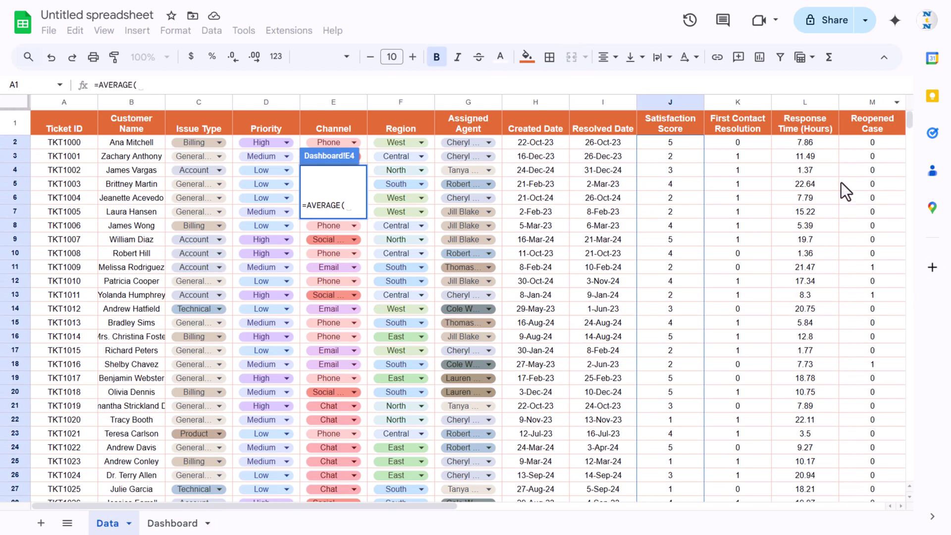
drag(364, 510, 478, 508)
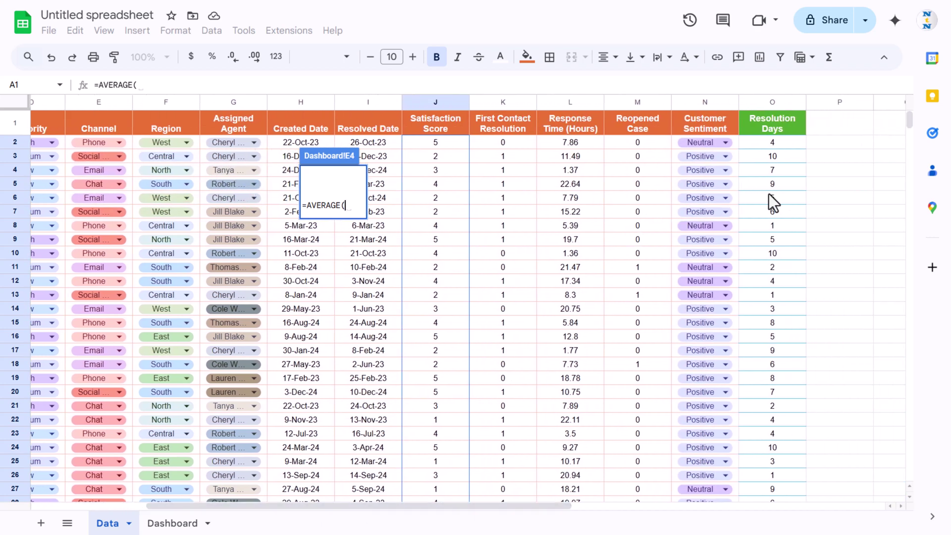
click(786, 142)
key(ctrl+shift+Down)
key(ctrl+shift+Down)
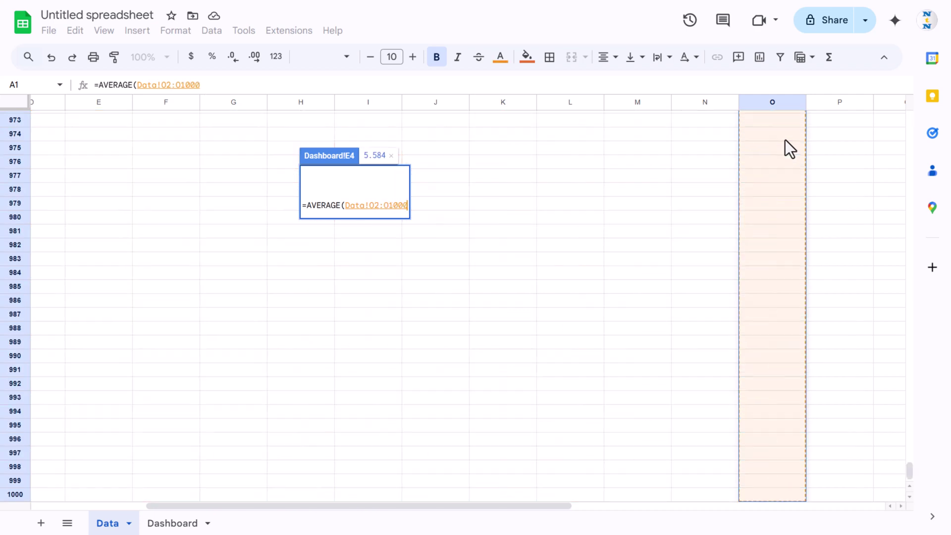
key(Return)
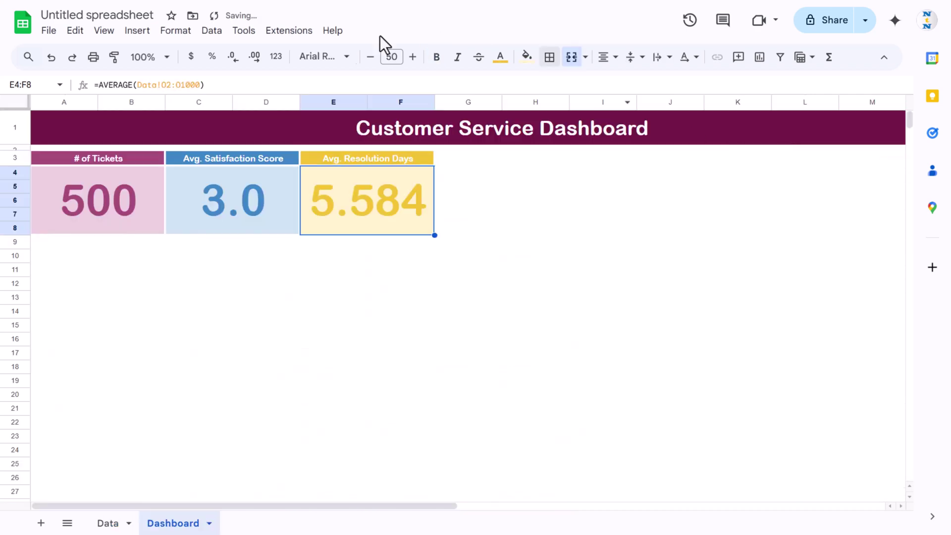
Step: Show the average resolution days in E4:F8 with one decimal place
click(233, 57)
click(233, 57)
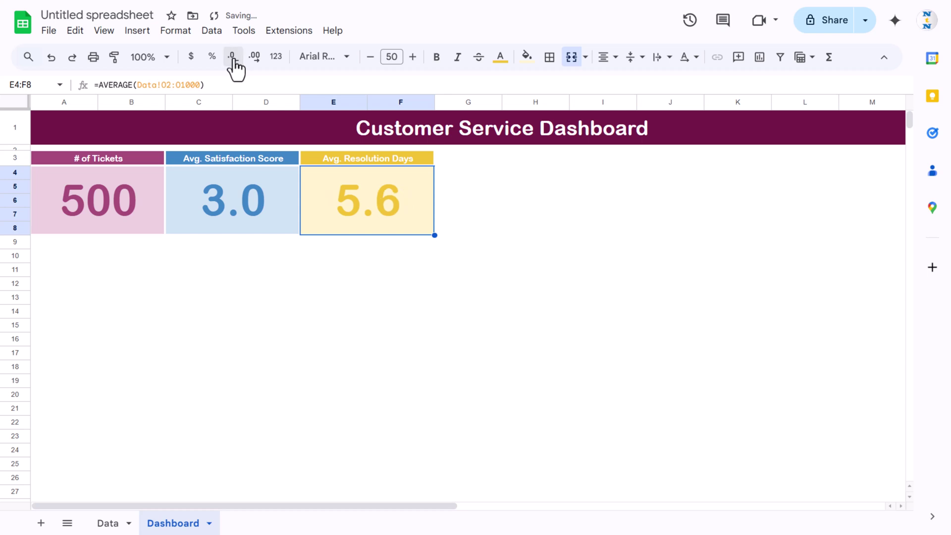
click(366, 276)
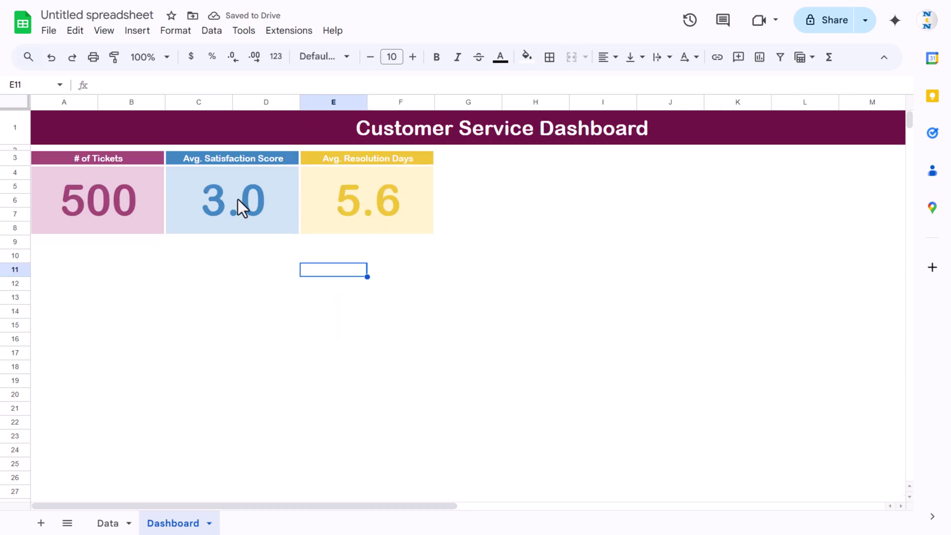
Step: Darken the text of the three KPI values: dark magenta for A4:B8, dark blue for C4:D8 and dark golden yellow for E4:F8
click(134, 201)
click(502, 57)
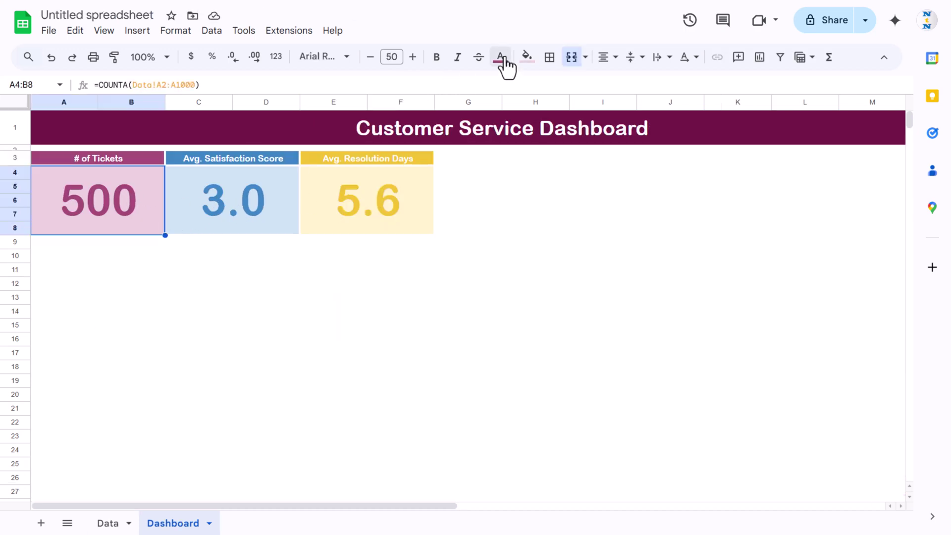
click(637, 191)
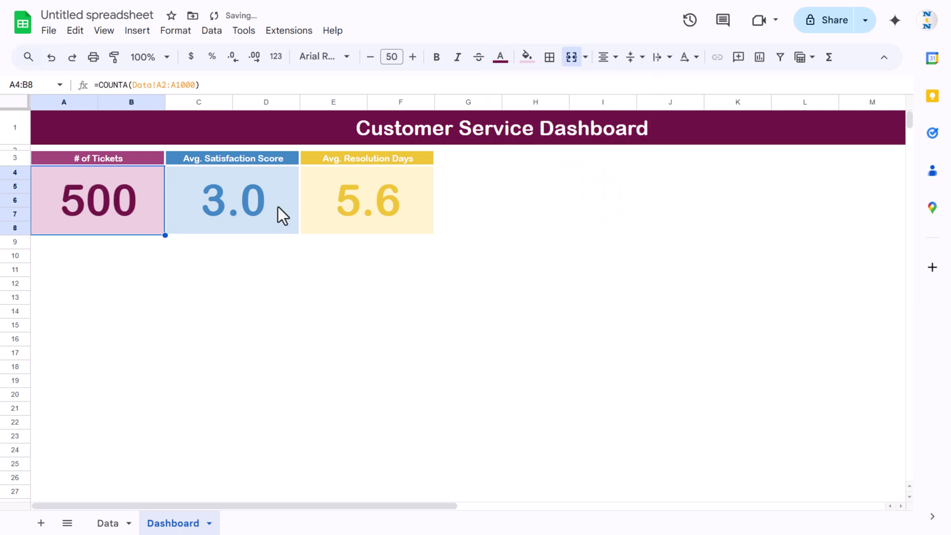
click(282, 209)
click(501, 57)
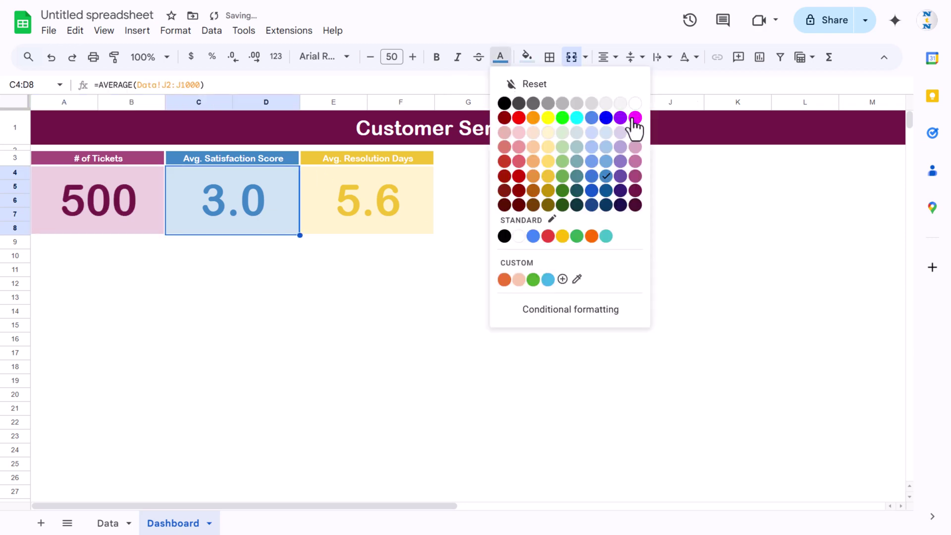
click(606, 190)
click(426, 207)
click(500, 57)
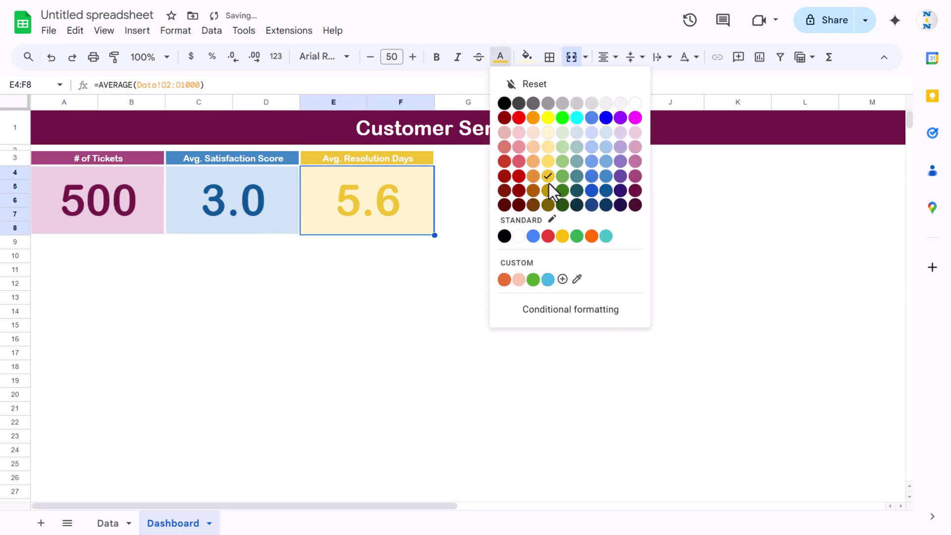
click(549, 211)
click(536, 241)
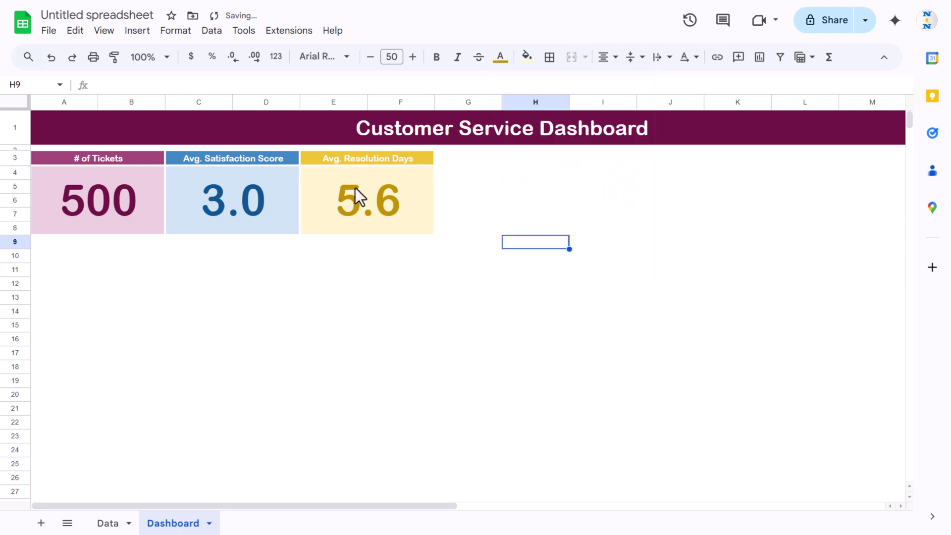
Step: Insert a chart from cell E15 of the Dashboard sheet and open its data range selection over the Data sheet
click(474, 164)
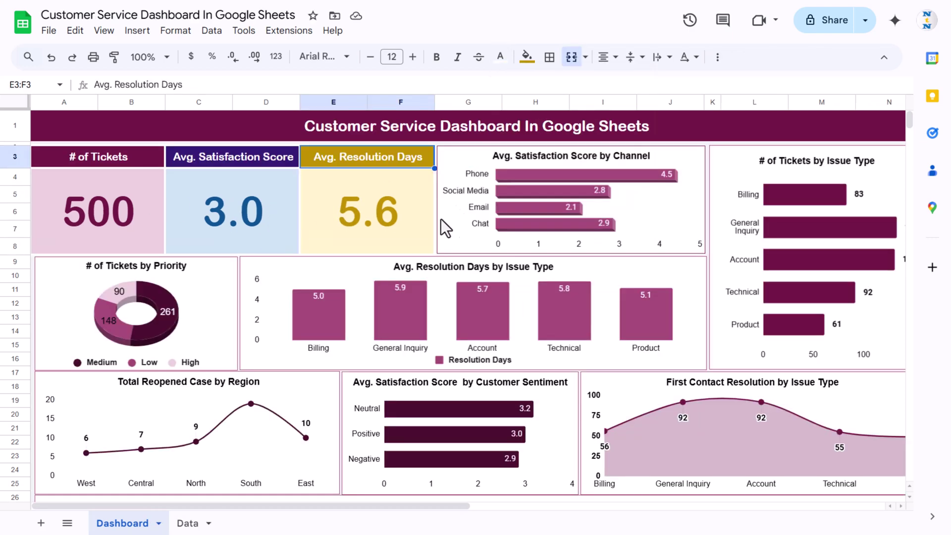
click(507, 164)
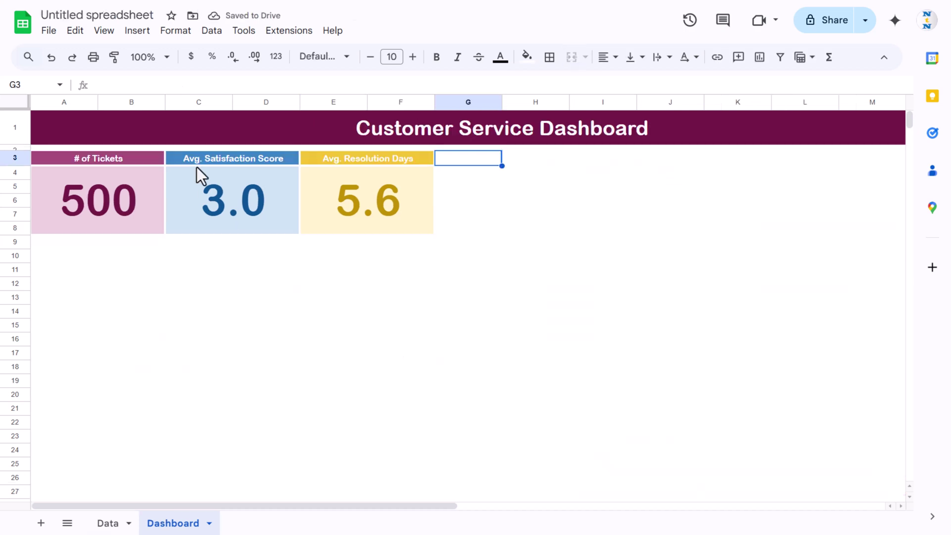
click(135, 32)
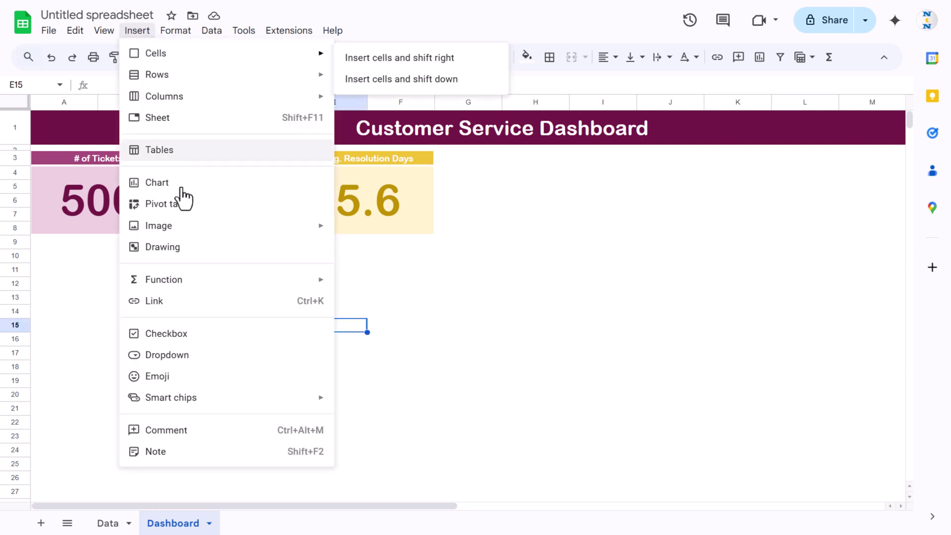
click(289, 193)
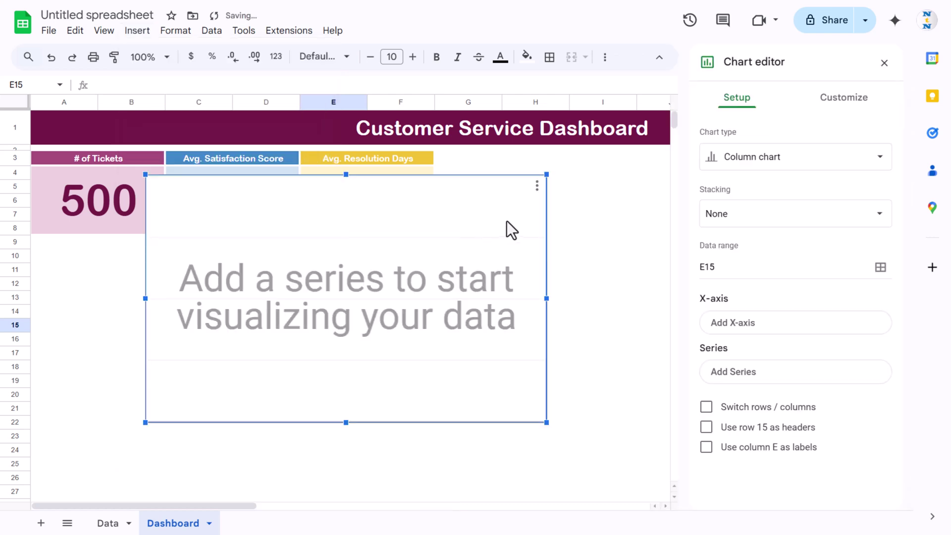
click(881, 270)
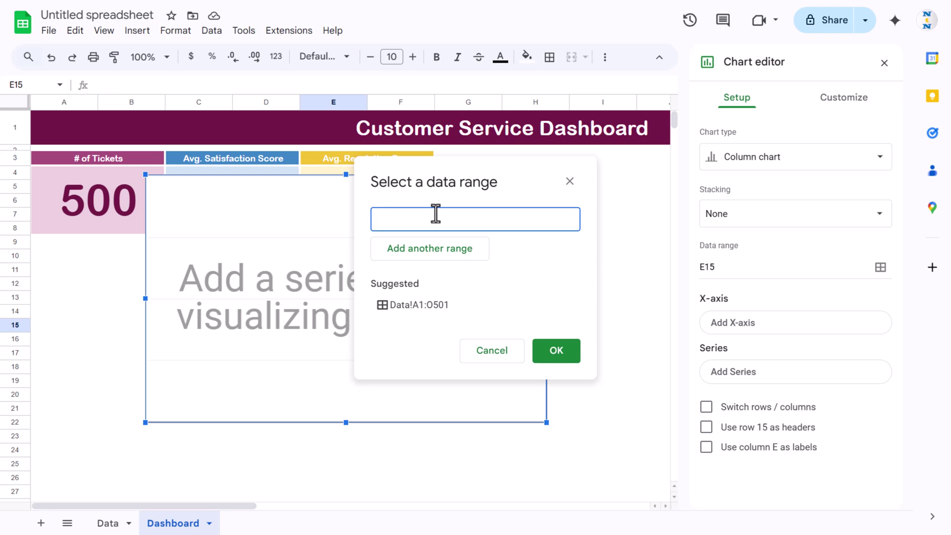
mouse_move(426, 170)
mouse_down()
mouse_move(408, 161)
mouse_move(440, 160)
mouse_up()
click(108, 526)
drag(217, 506, 144, 506)
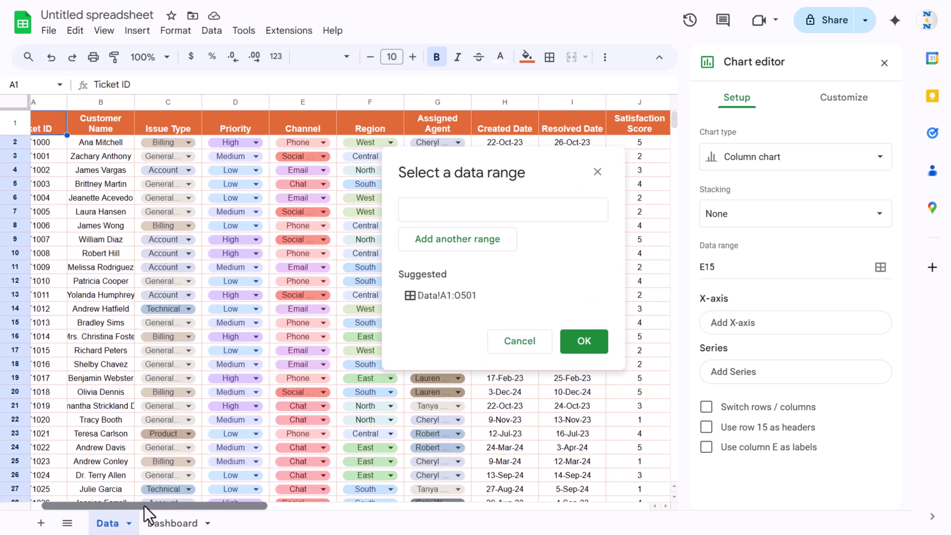
click(339, 141)
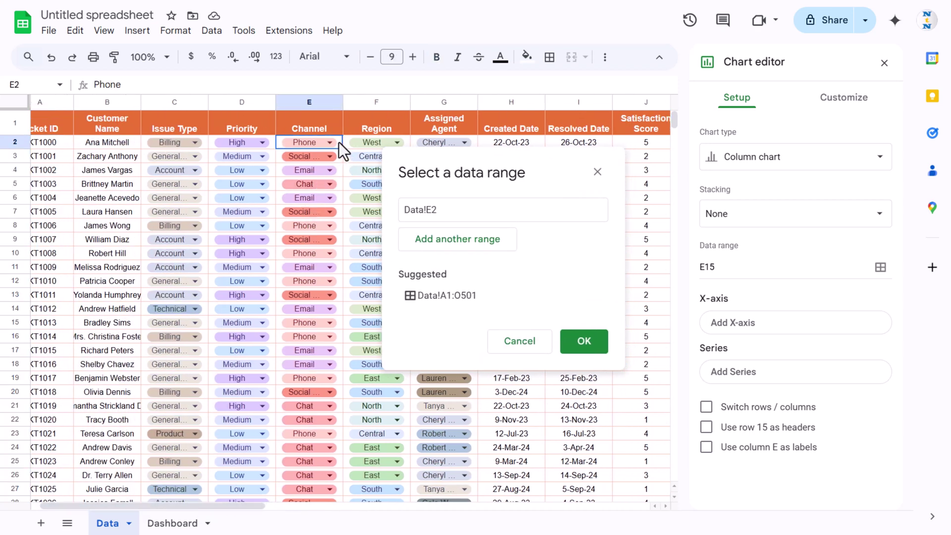
key(ctrl+shift+Down)
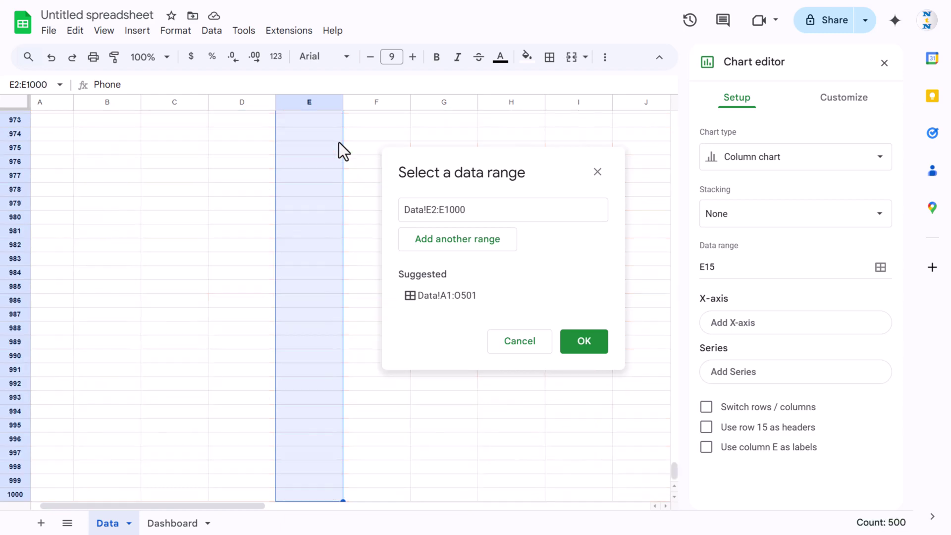
drag(674, 471, 674, 299)
drag(696, 203, 684, 91)
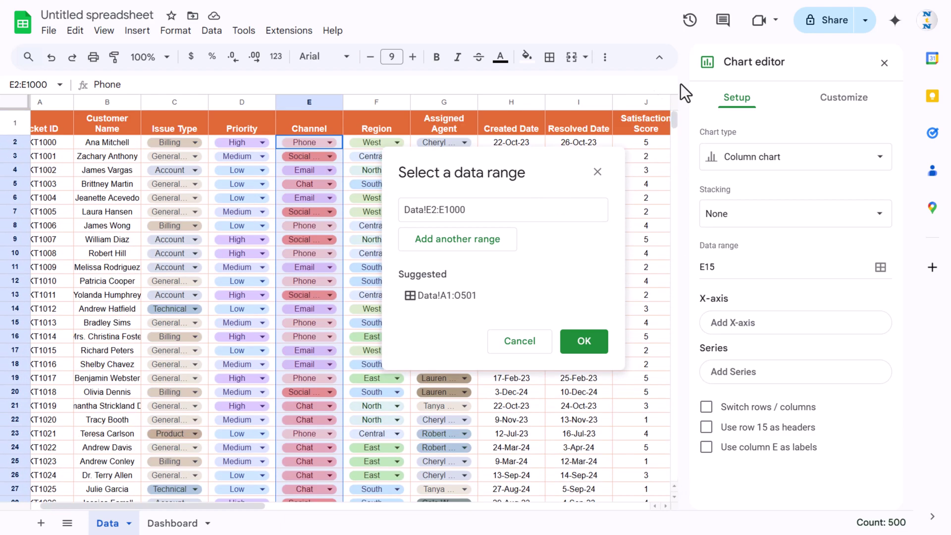
Step: Set the chart's data range to the Data sheet's whole Channel column E and whole Satisfaction Score column J
click(309, 99)
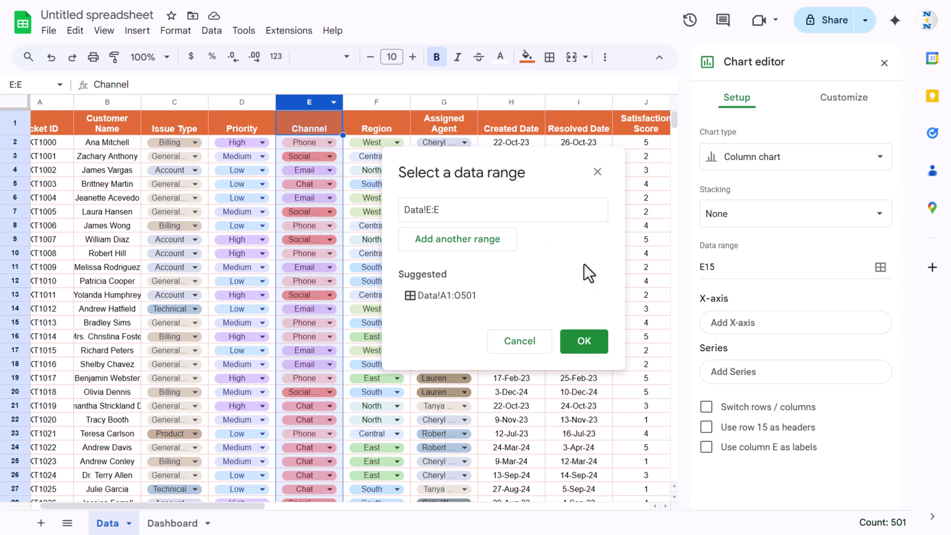
click(483, 242)
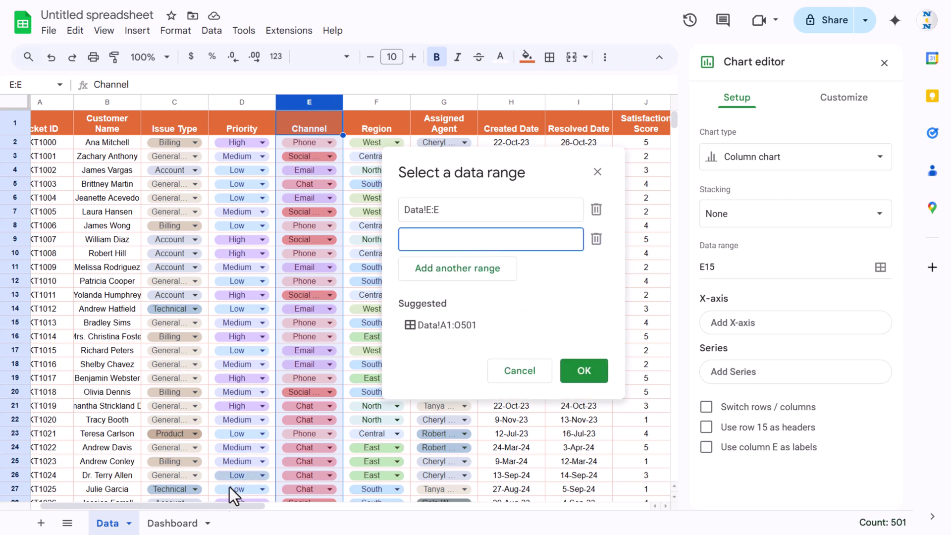
drag(229, 507, 378, 526)
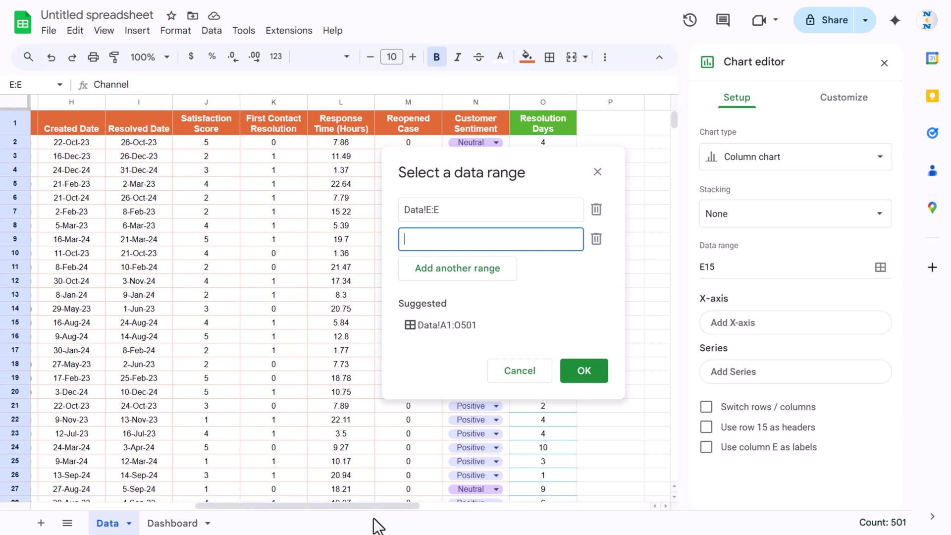
click(221, 101)
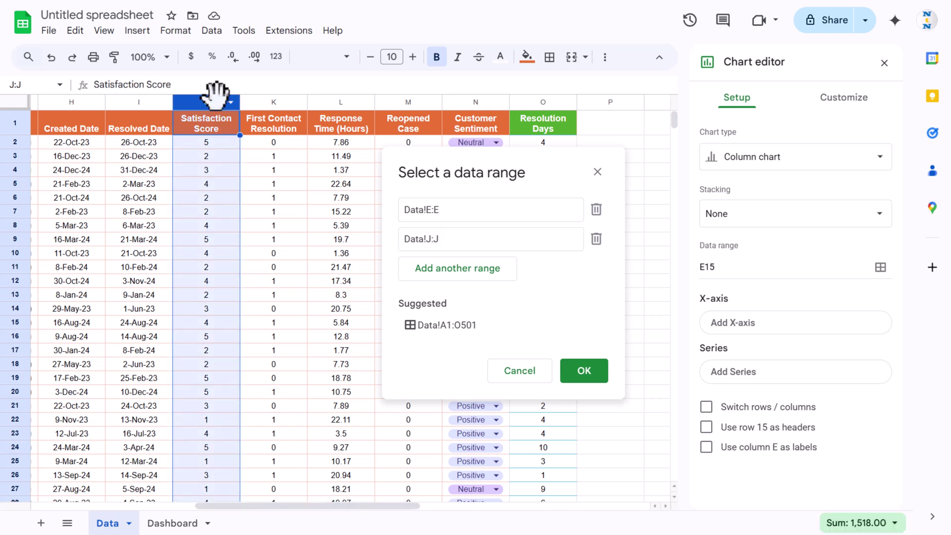
click(598, 372)
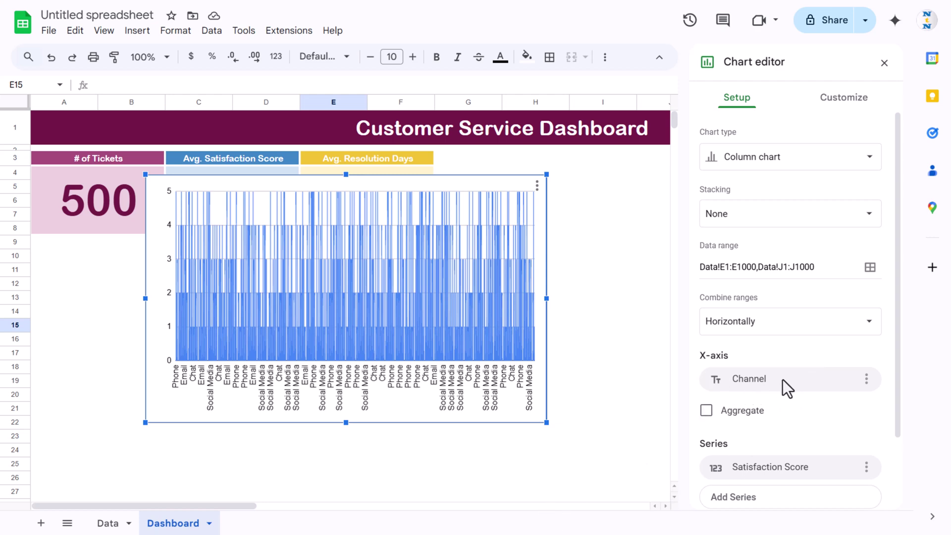
Step: Aggregate the column chart by Channel and summarize the Satisfaction Score series as Average
click(706, 412)
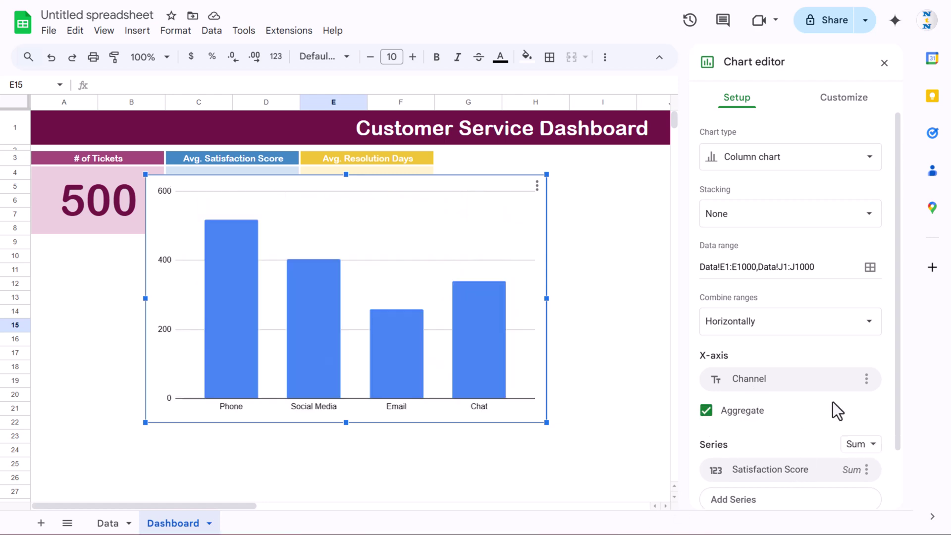
scroll(835, 413, down, 2)
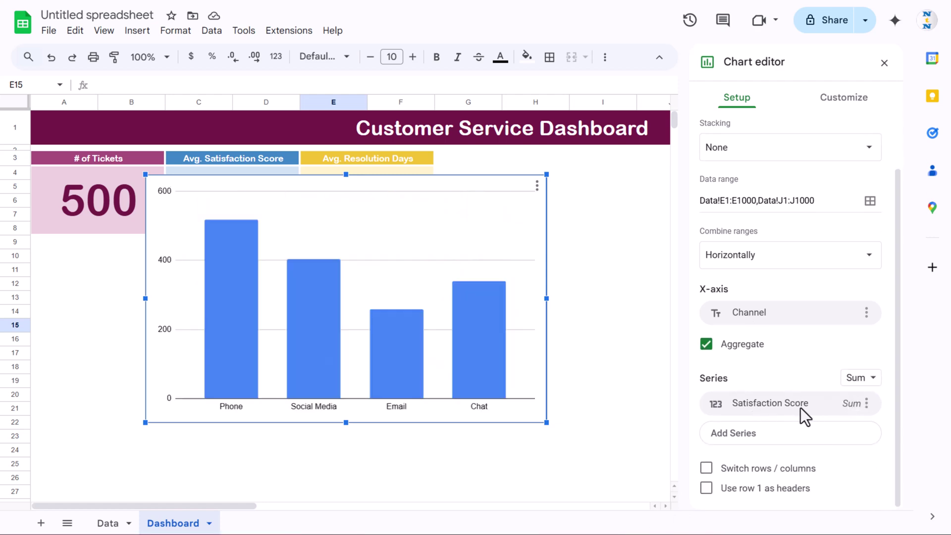
click(866, 380)
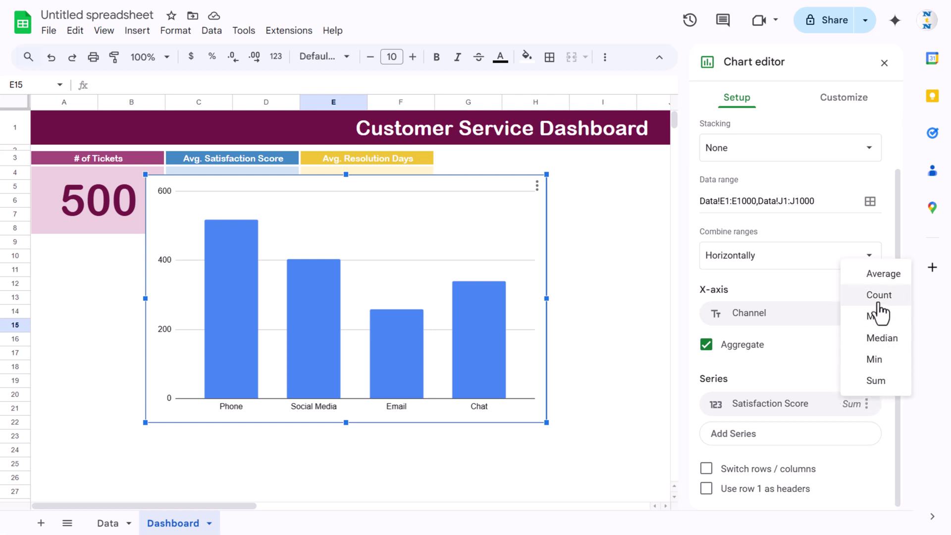
click(884, 275)
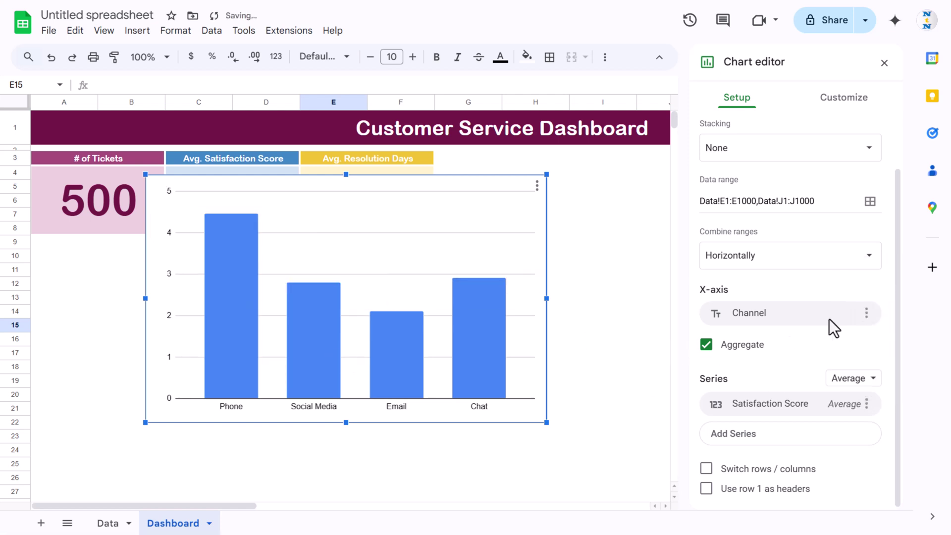
Step: Add data labels to the Satisfaction Score series of the chart
click(844, 99)
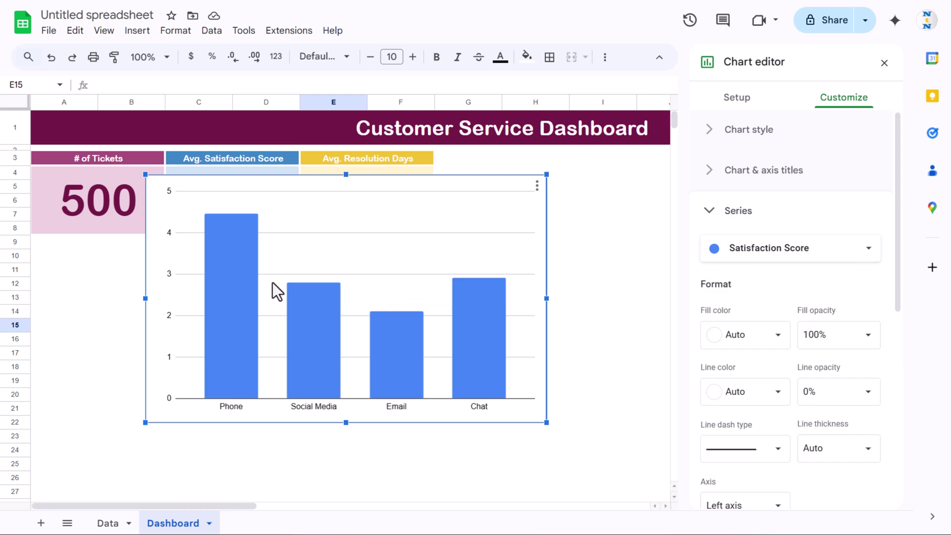
click(737, 217)
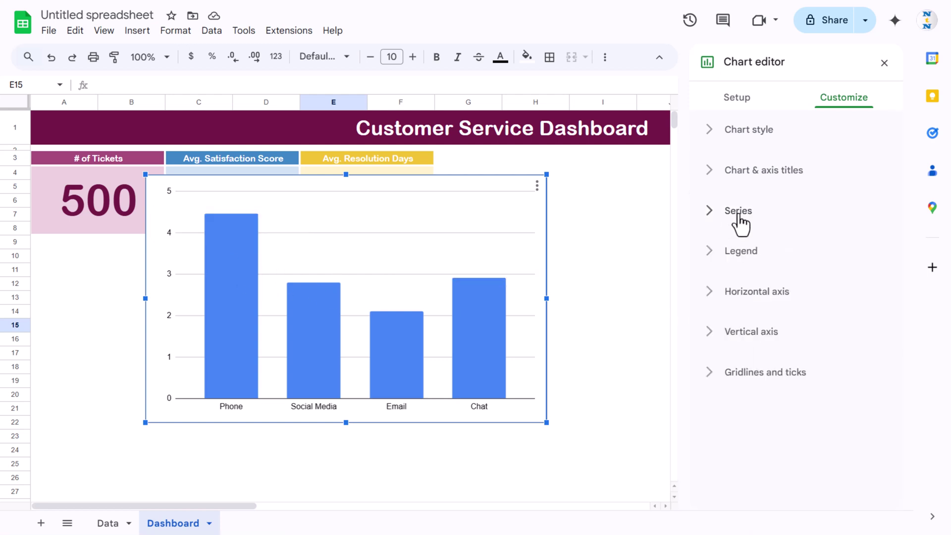
click(738, 211)
scroll(800, 361, down, 5)
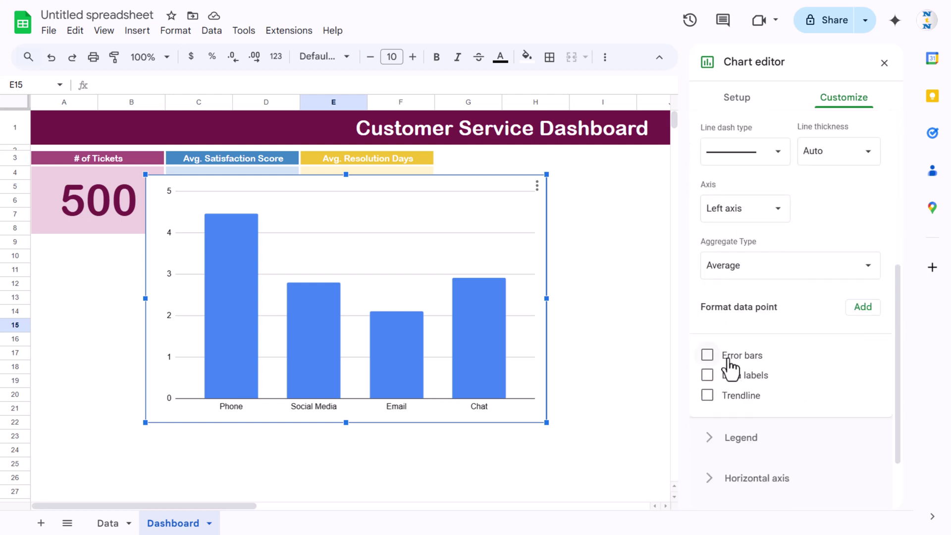
click(708, 377)
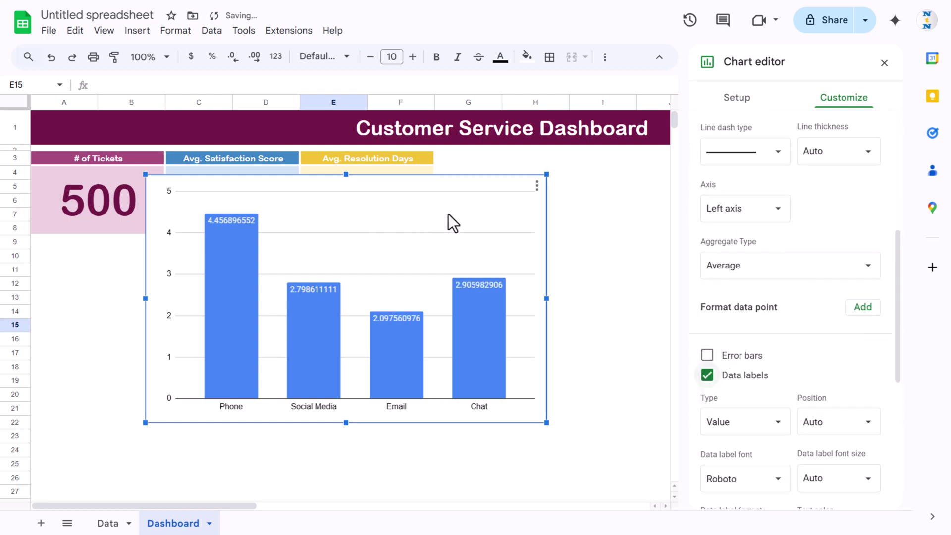
Step: Change the chart type from column to a plain horizontal bar chart
click(736, 97)
click(773, 148)
click(788, 147)
scroll(815, 166, up, 2)
click(798, 158)
scroll(790, 340, down, 4)
scroll(719, 271, up, 1)
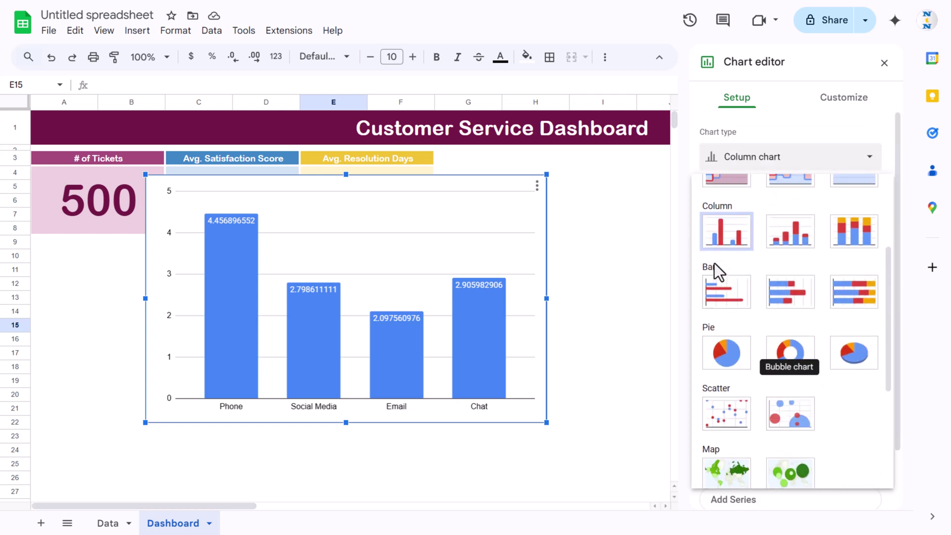
click(728, 298)
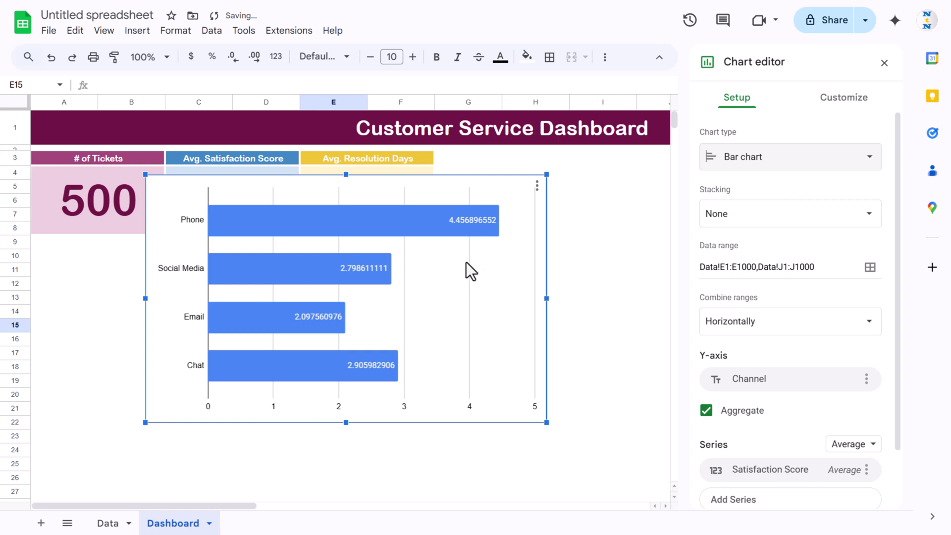
Step: Turn on the 3D style for the bar chart
click(849, 99)
click(746, 132)
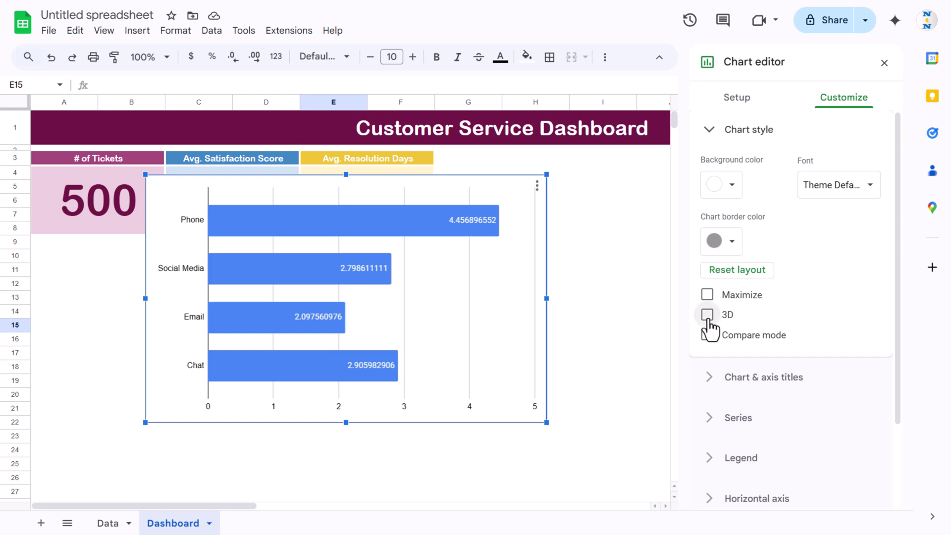
click(708, 315)
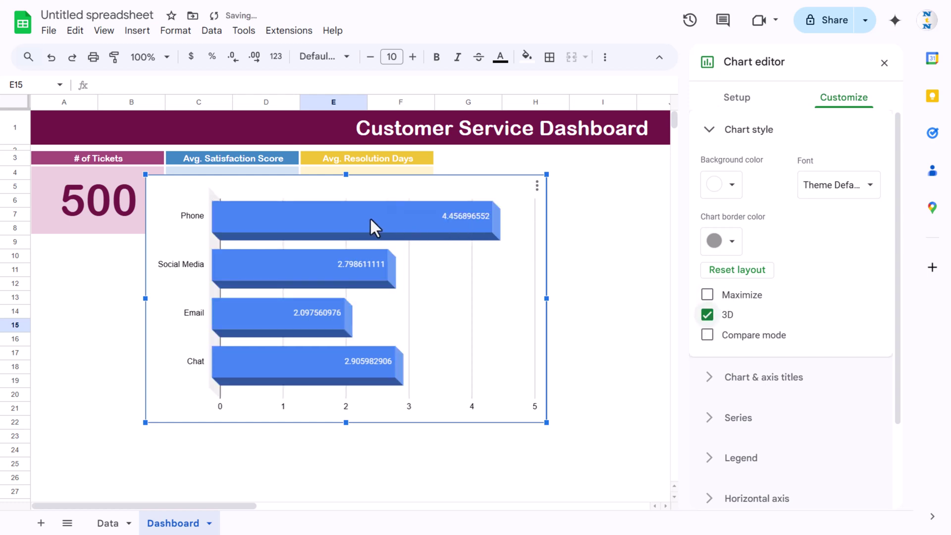
Step: Set the fill color of the Satisfaction Score series to a muted magenta
scroll(788, 311, down, 2)
click(748, 341)
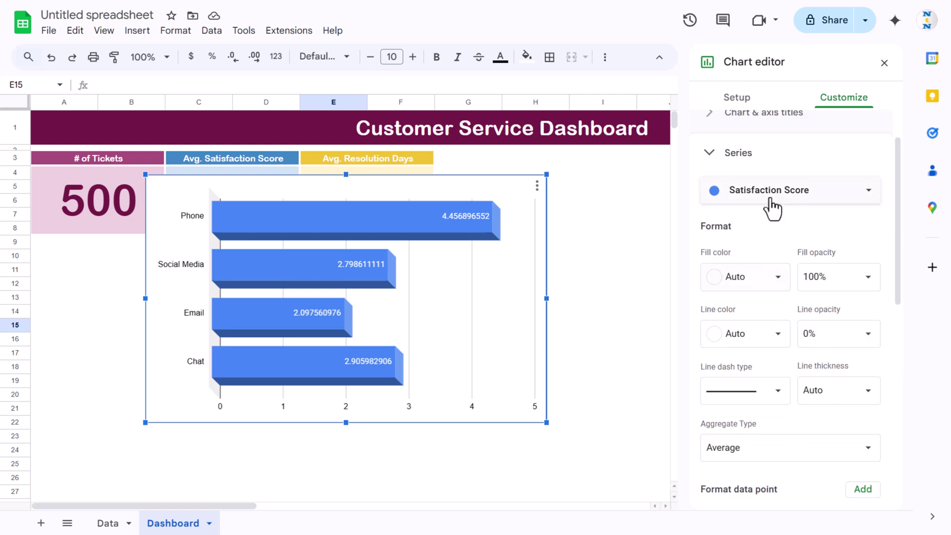
click(777, 277)
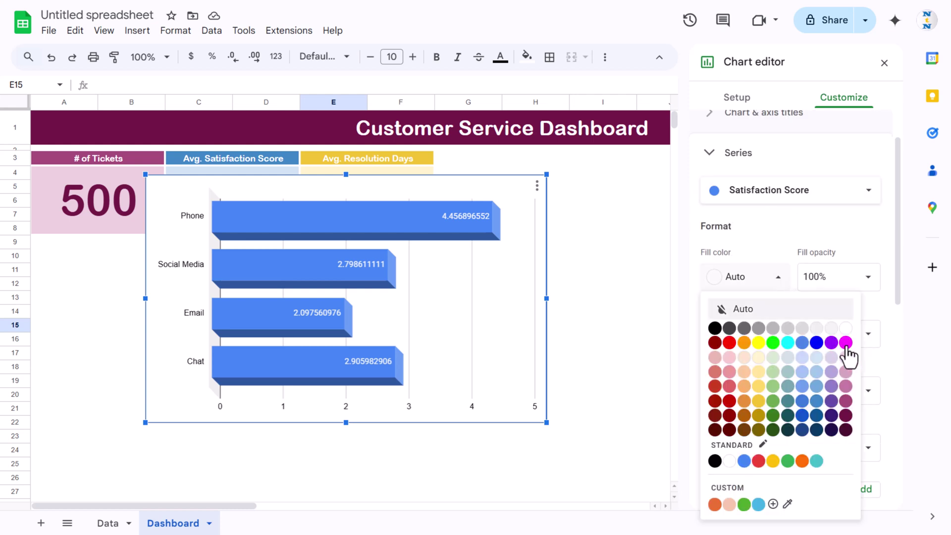
click(849, 400)
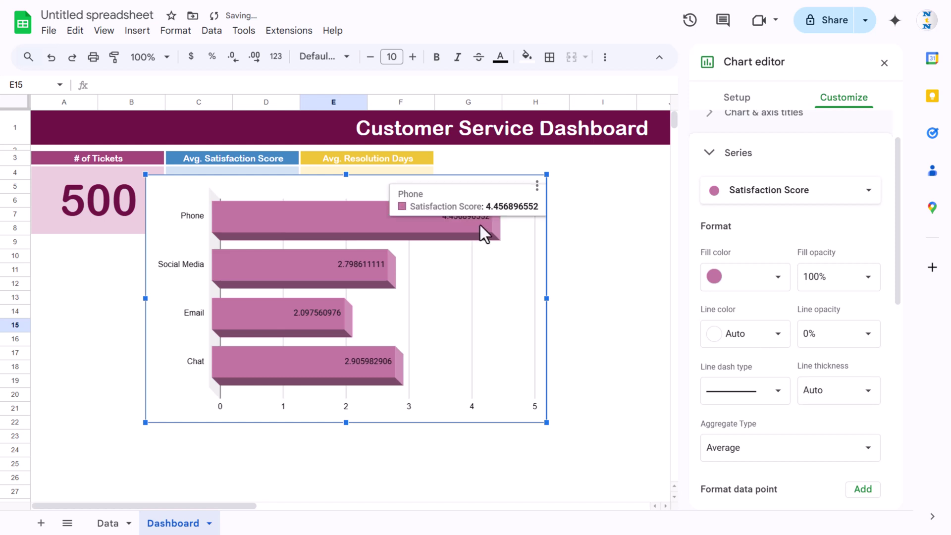
Step: Apply the custom number format 0.0 to the chart's data labels
click(355, 267)
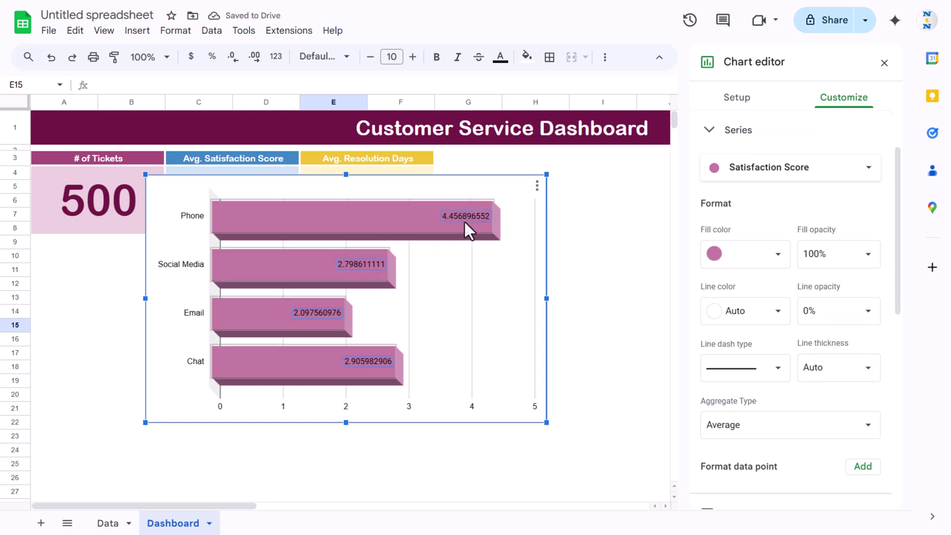
scroll(863, 378, down, 9)
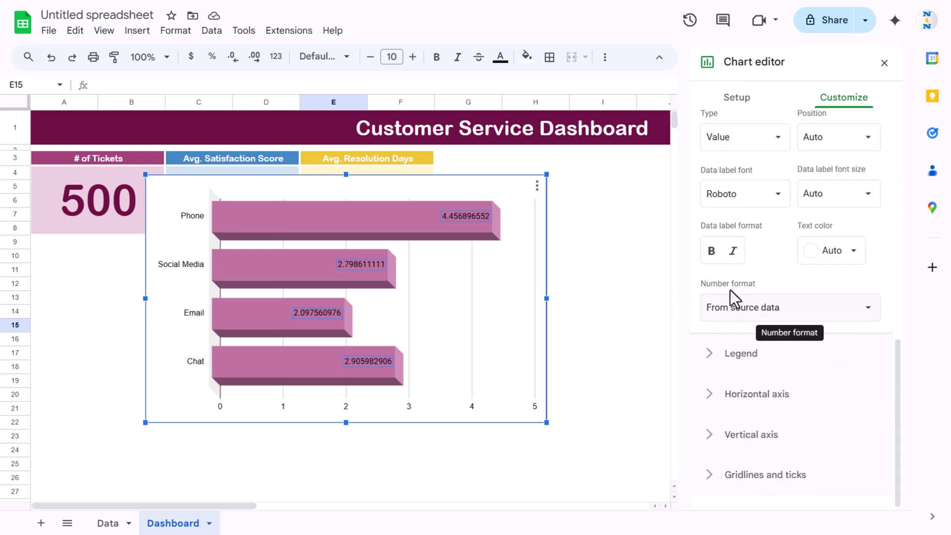
scroll(713, 187, up, 2)
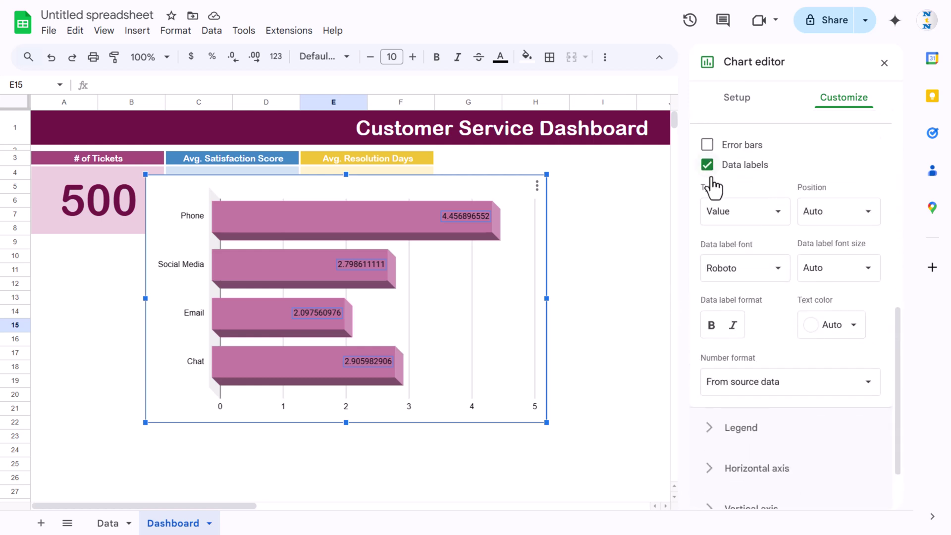
click(807, 392)
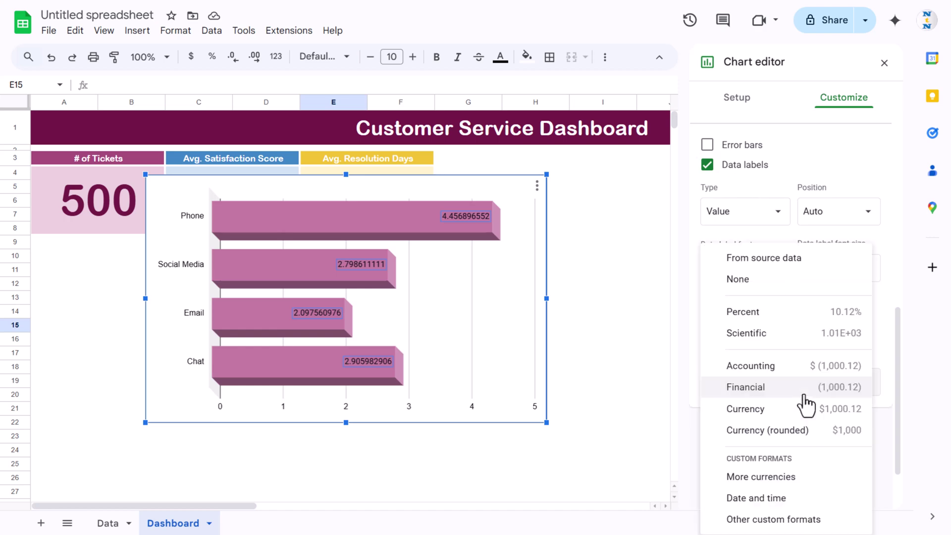
click(806, 520)
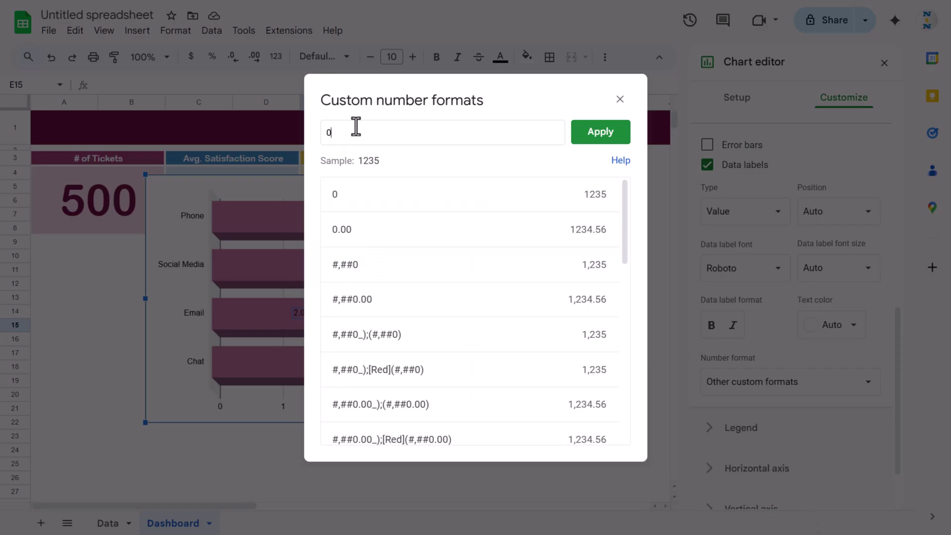
text(.0)
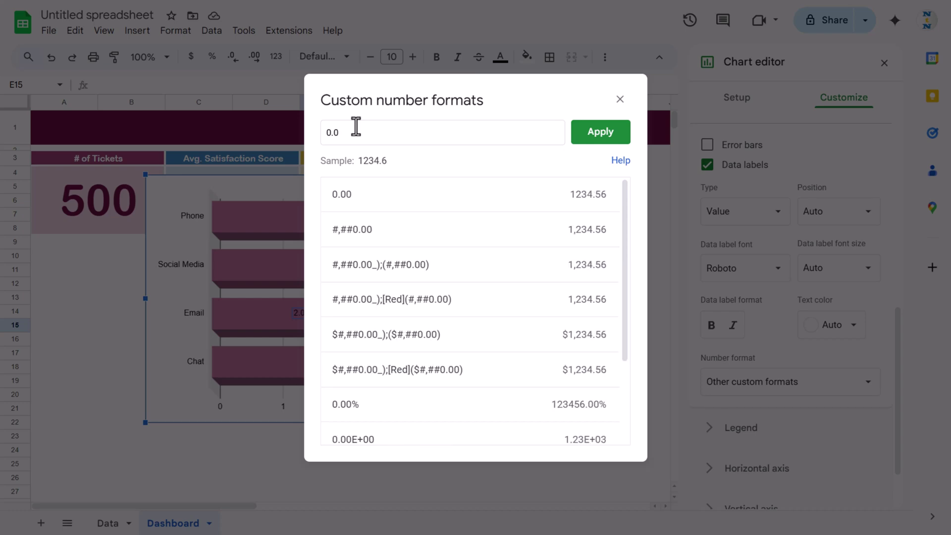
click(614, 135)
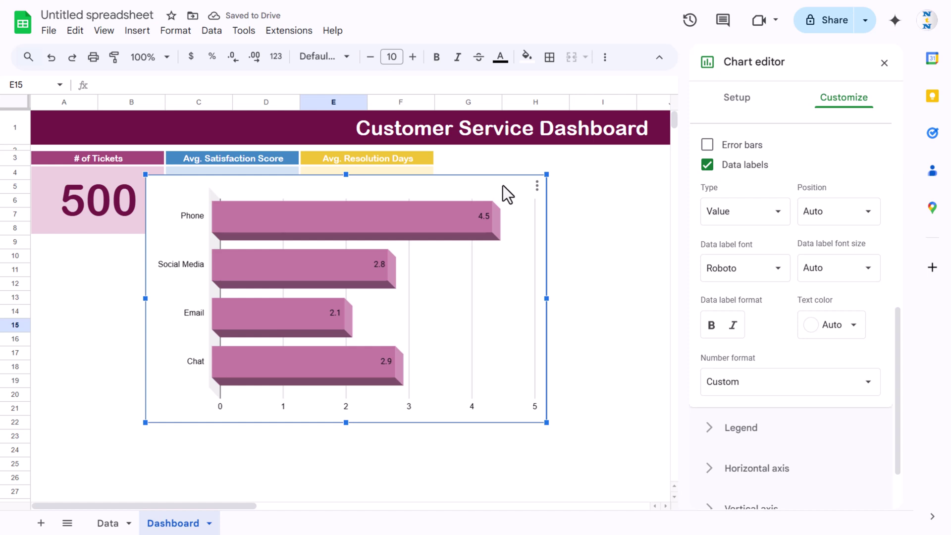
Step: Give the bar chart the title "Avg. Satisfaction Score by Channel"
scroll(729, 297, up, 9)
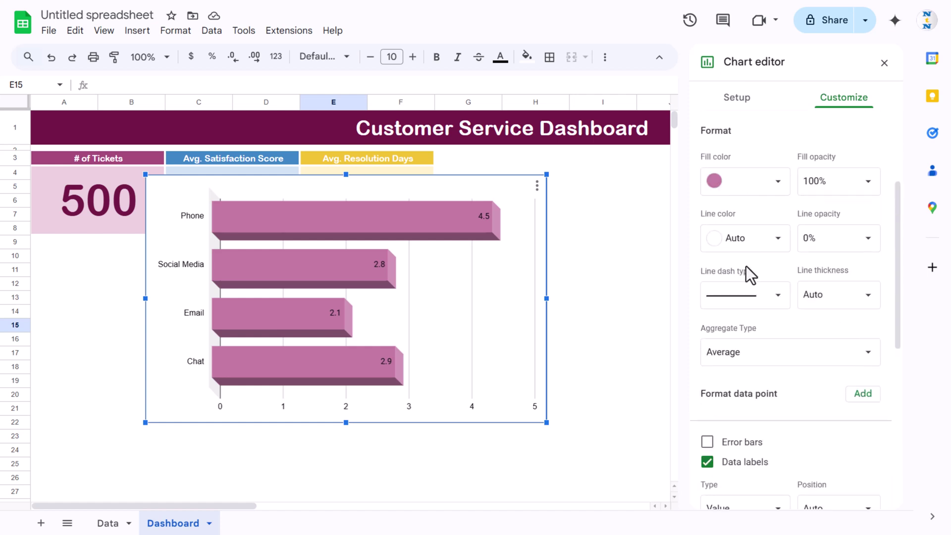
click(728, 212)
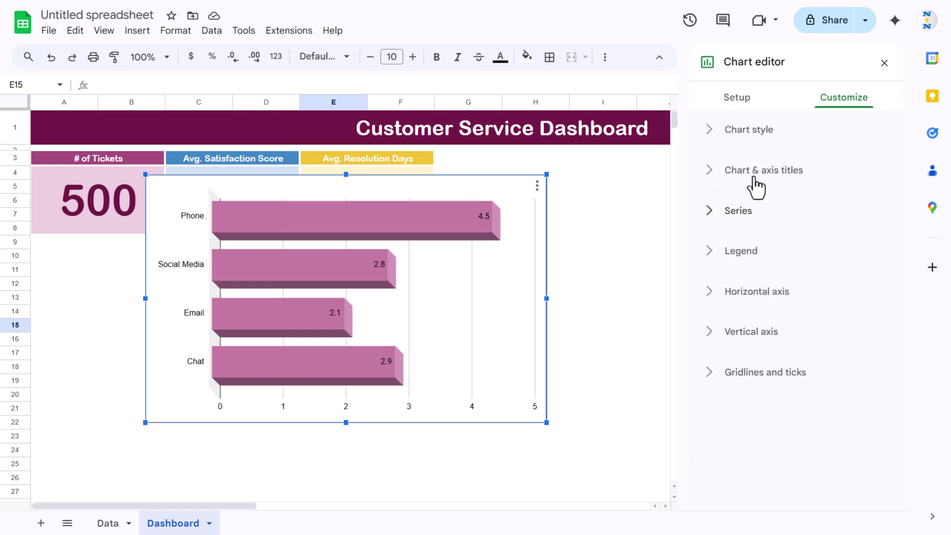
click(782, 180)
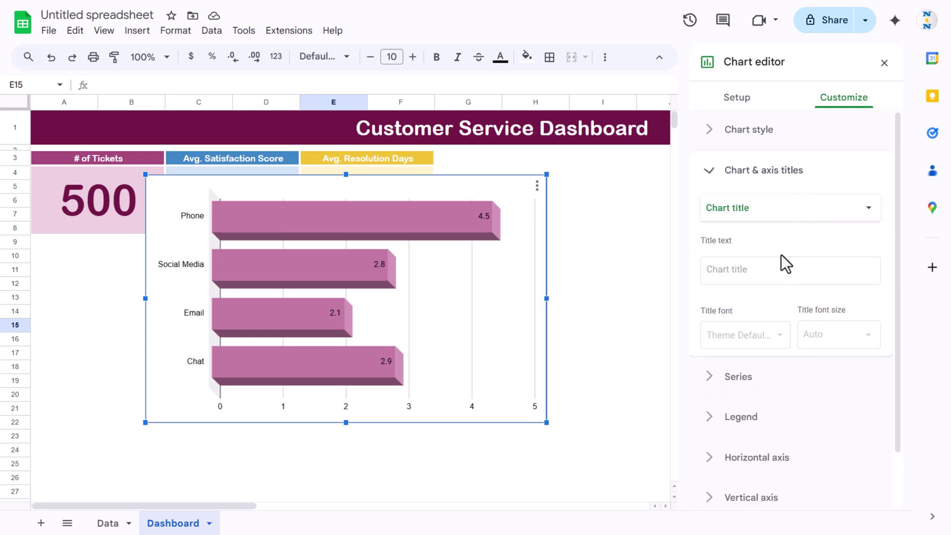
click(743, 271)
text(Avg. S)
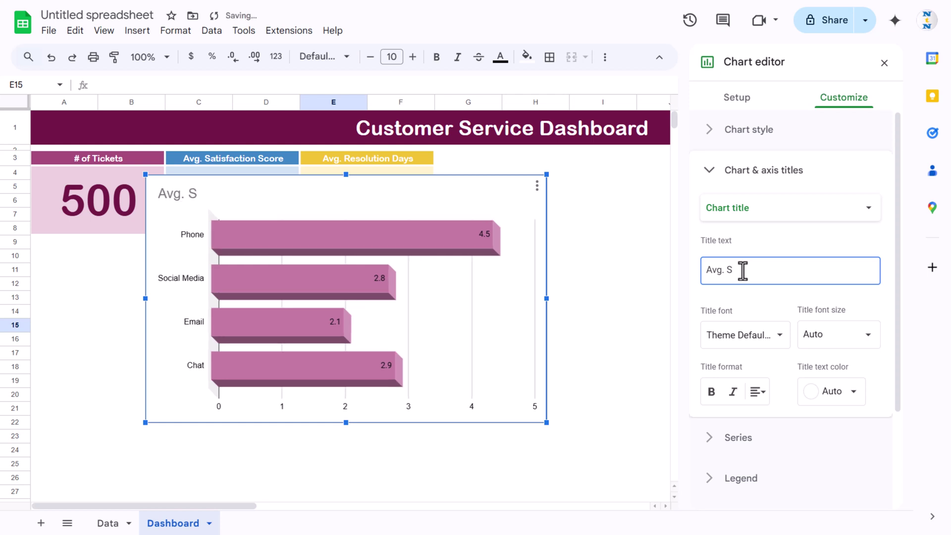
text(atisfaction Scor)
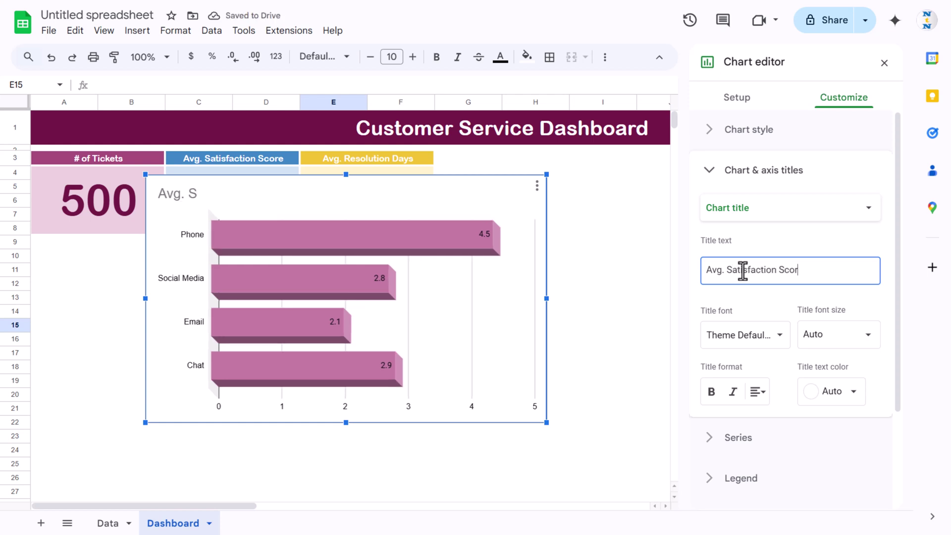
text(e by Channel)
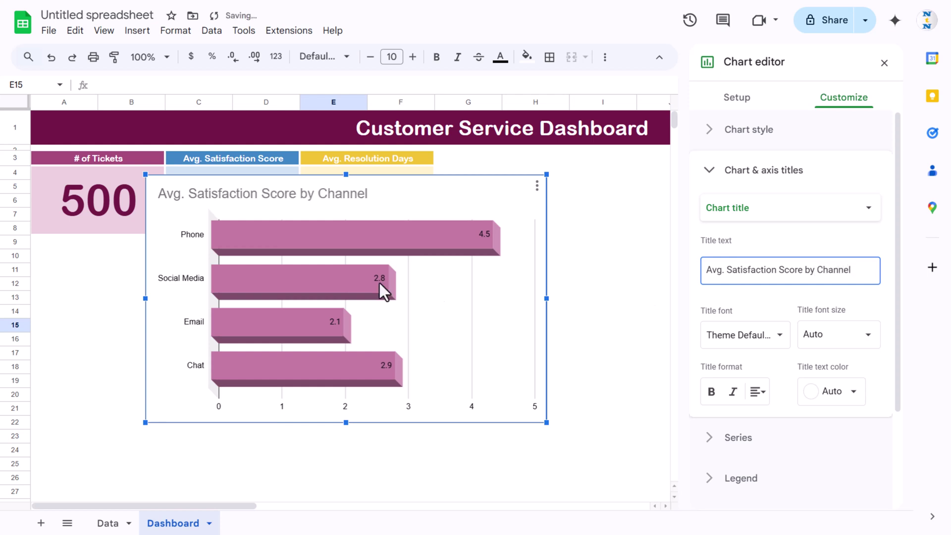
Step: Center the chart title, color it black and set its font size to 12
click(343, 196)
click(758, 392)
click(777, 418)
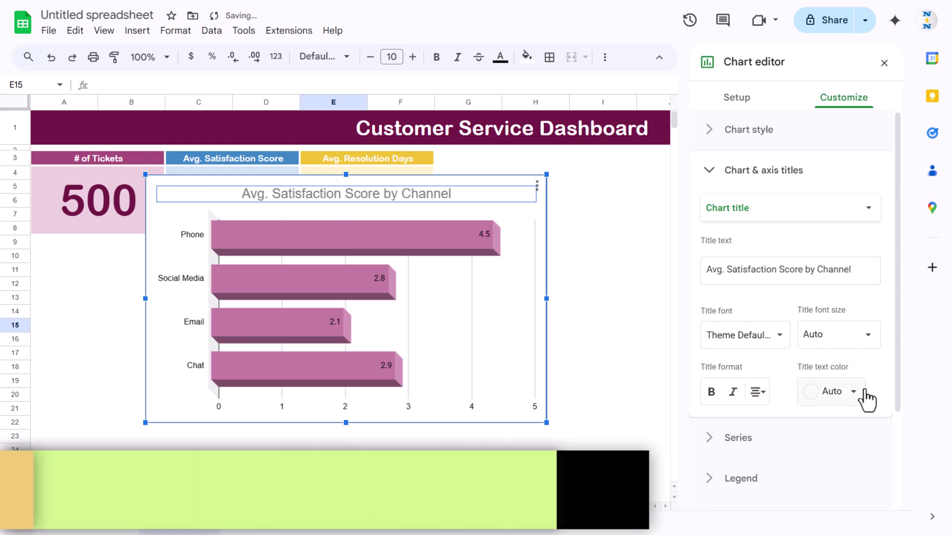
click(861, 396)
click(875, 410)
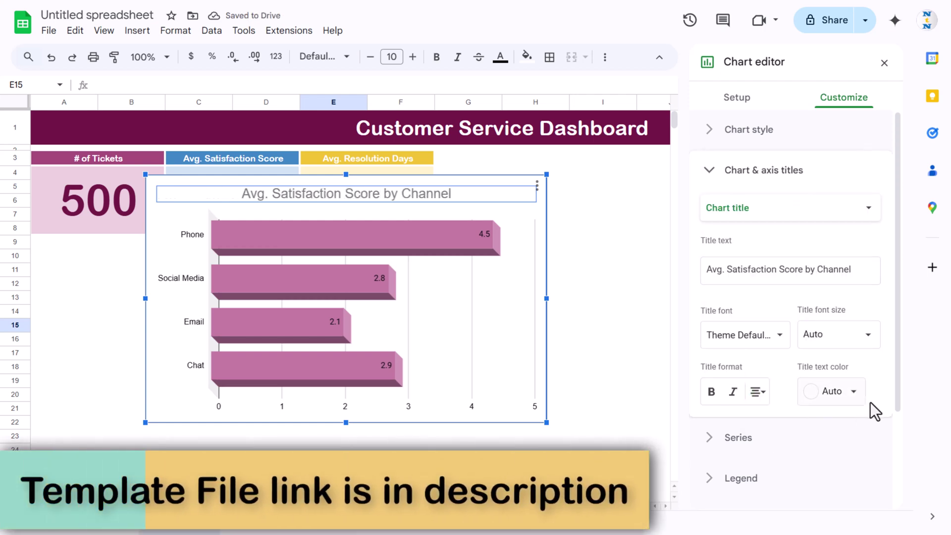
click(856, 395)
click(719, 181)
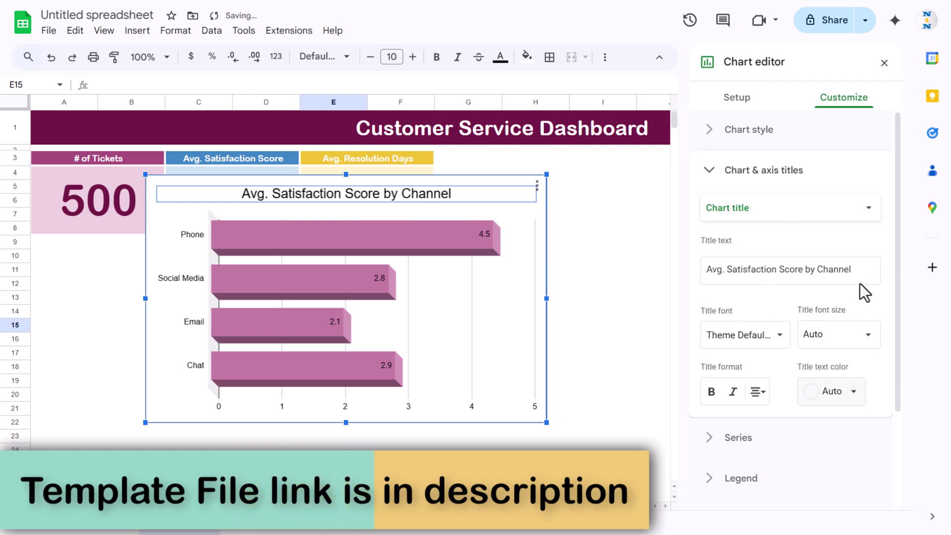
click(872, 337)
click(839, 159)
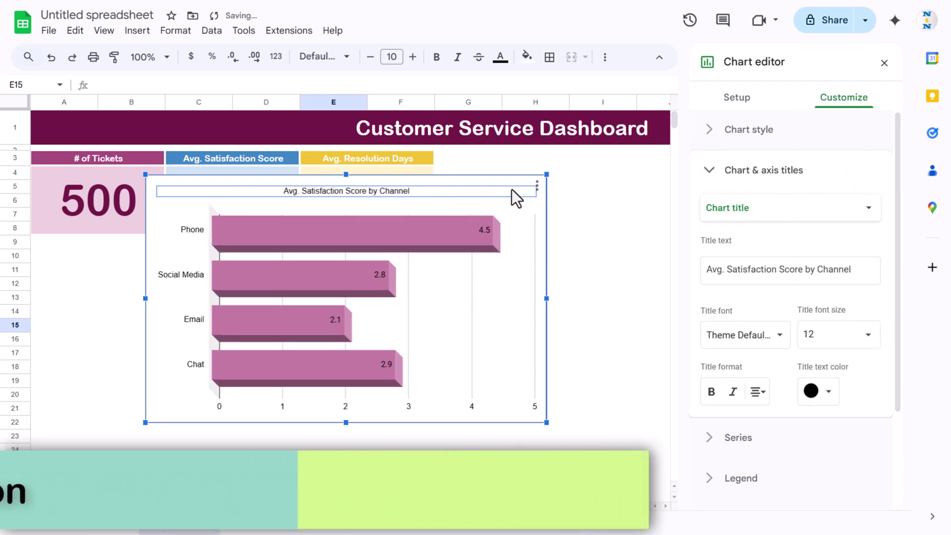
Step: Shrink the satisfaction chart and place it beside the Avg. Resolution Days card, from column G and within rows 3 to 8
drag(546, 175, 388, 277)
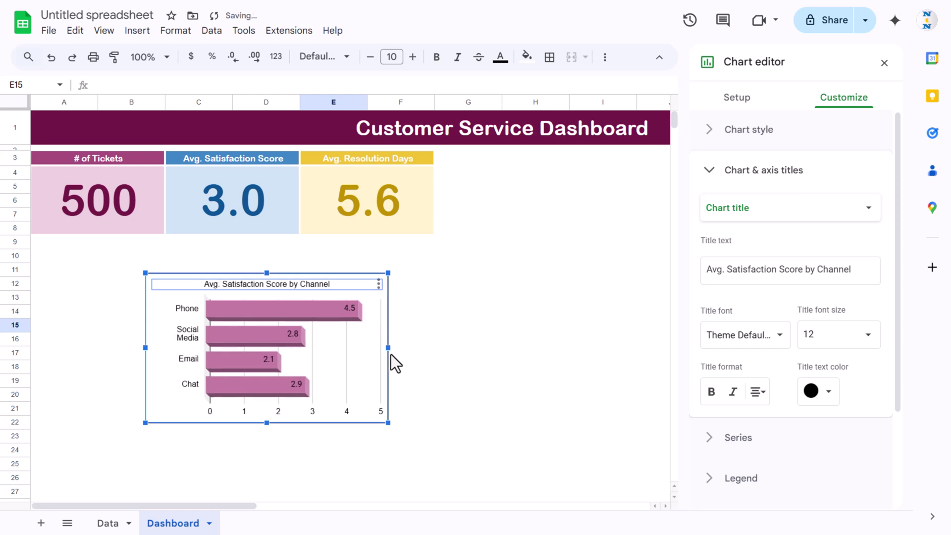
drag(389, 347, 427, 347)
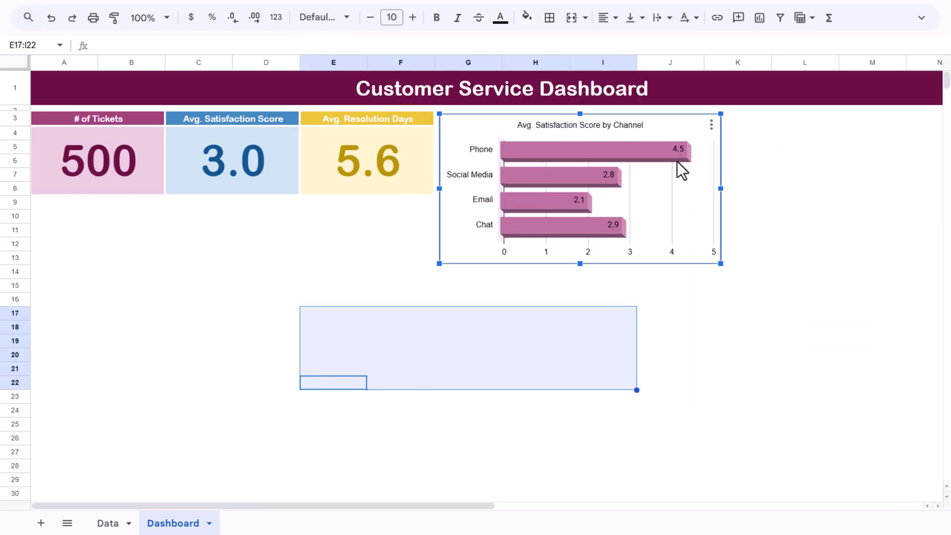
drag(719, 265, 666, 224)
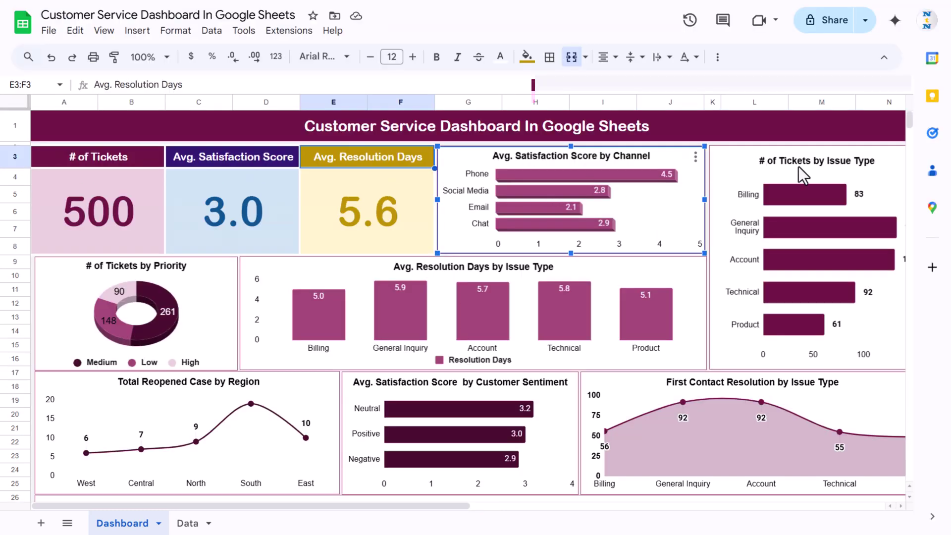
Step: Look at the # of Tickets by Issue Type and # of Tickets by Priority charts in the finished dashboard spreadsheet
click(777, 175)
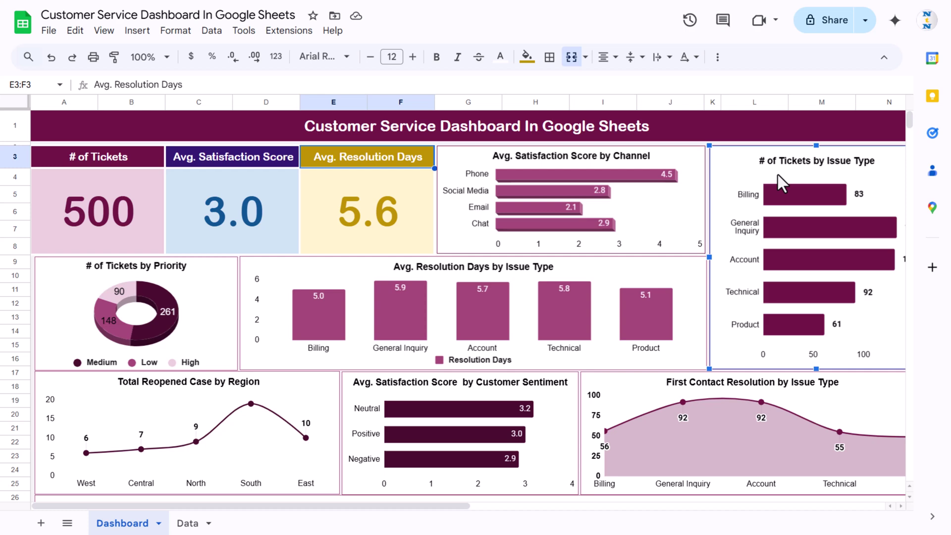
click(195, 285)
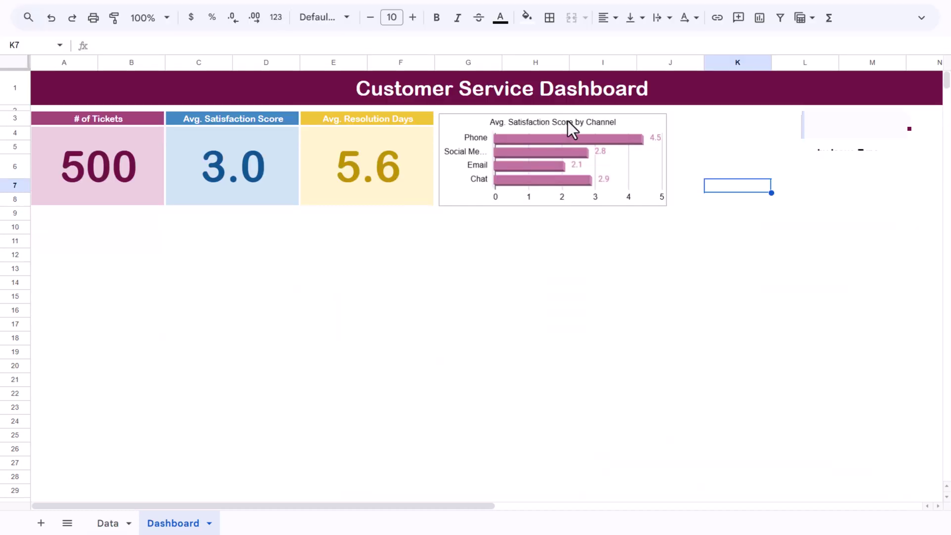
Step: Copy the Avg. Satisfaction Score by Channel chart and paste the duplicate at cell E14
click(605, 121)
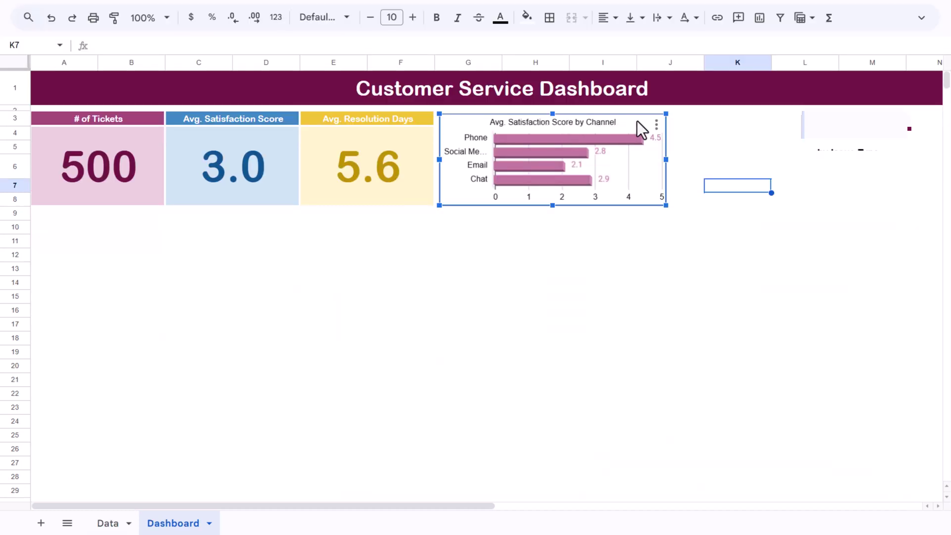
click(341, 284)
key(ctrl+v)
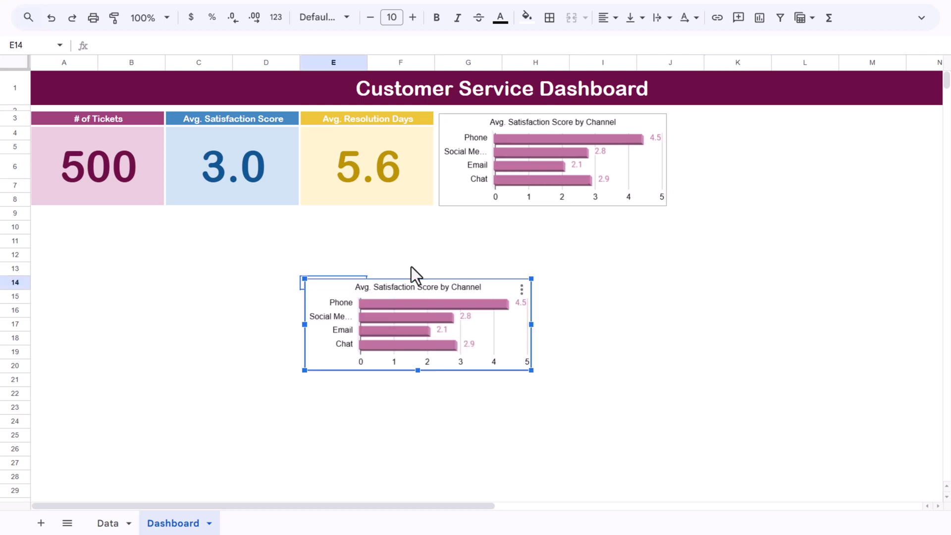
Step: Move the duplicate chart below the first two KPI cards, starting at row 9, and change its type to a doughnut chart
drag(339, 289, 261, 272)
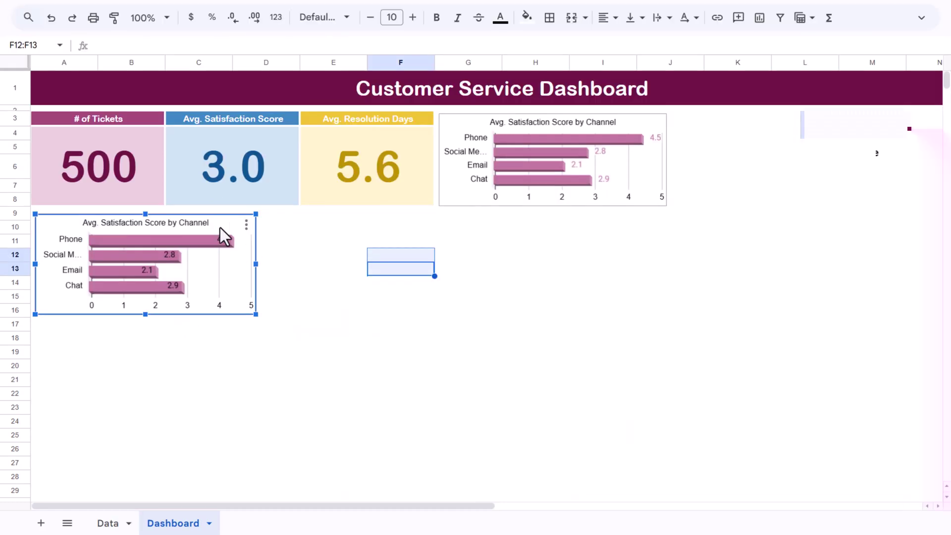
double_click(220, 227)
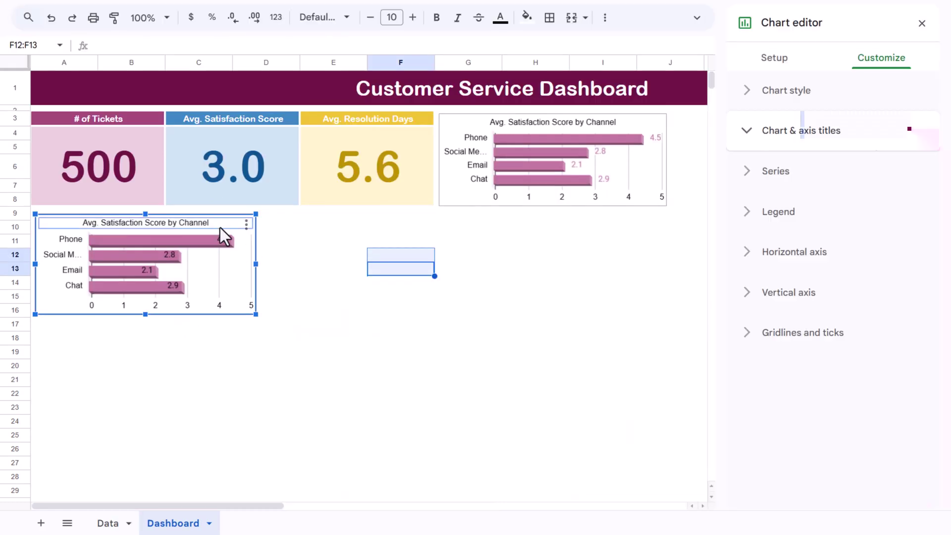
click(777, 59)
click(803, 125)
scroll(798, 361, down, 3)
scroll(798, 364, down, 2)
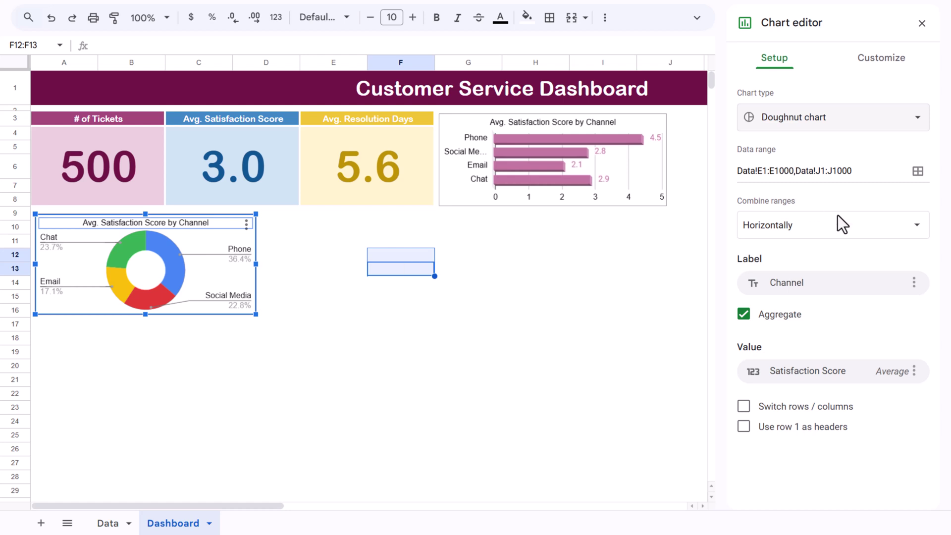
Step: Clear the doughnut chart's two existing data ranges, Data!E1:E1000 and Data!J1:J1000
click(918, 172)
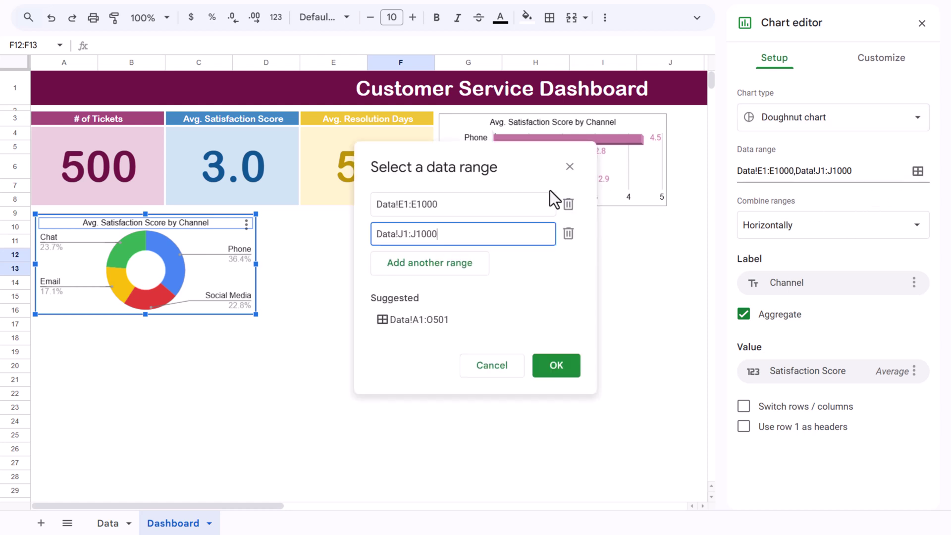
drag(472, 237, 355, 240)
key(BackSpace)
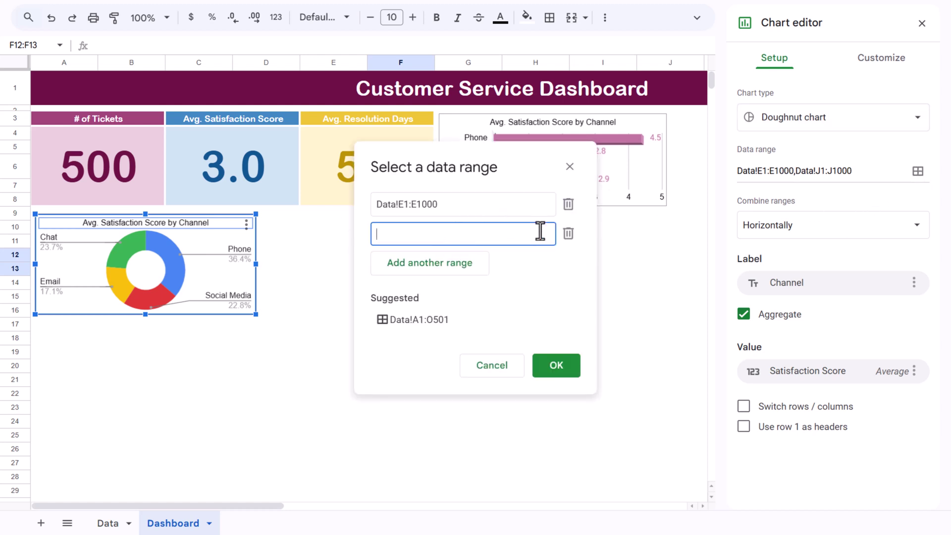
click(569, 233)
drag(438, 204, 295, 263)
key(BackSpace)
Step: Set the doughnut chart's data range to the Priority column, Data!D:D, and use row 1 as headers
click(108, 523)
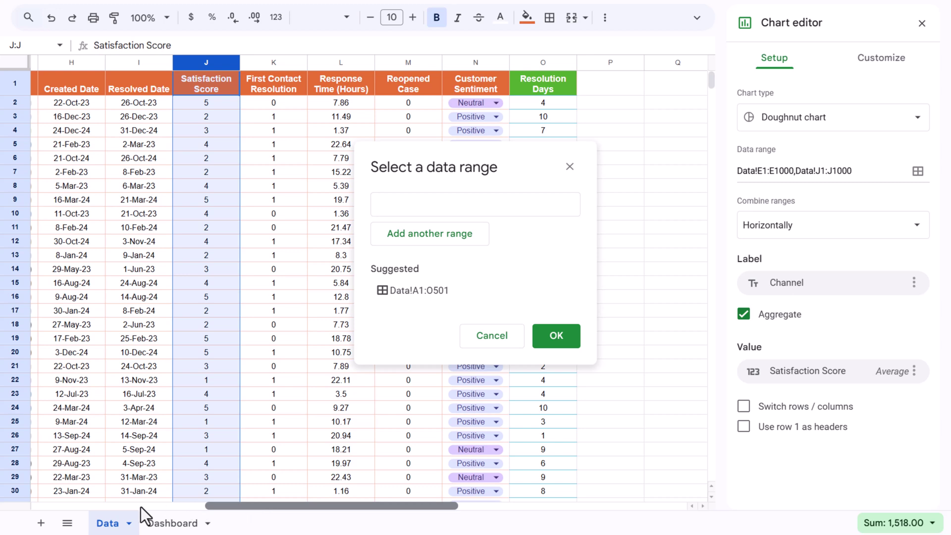
scroll(29, 507, left, 5)
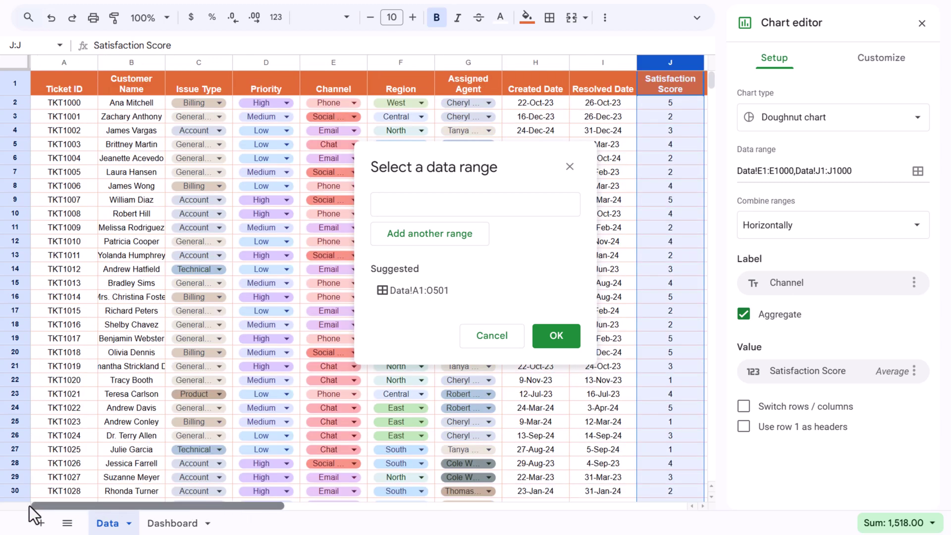
click(428, 204)
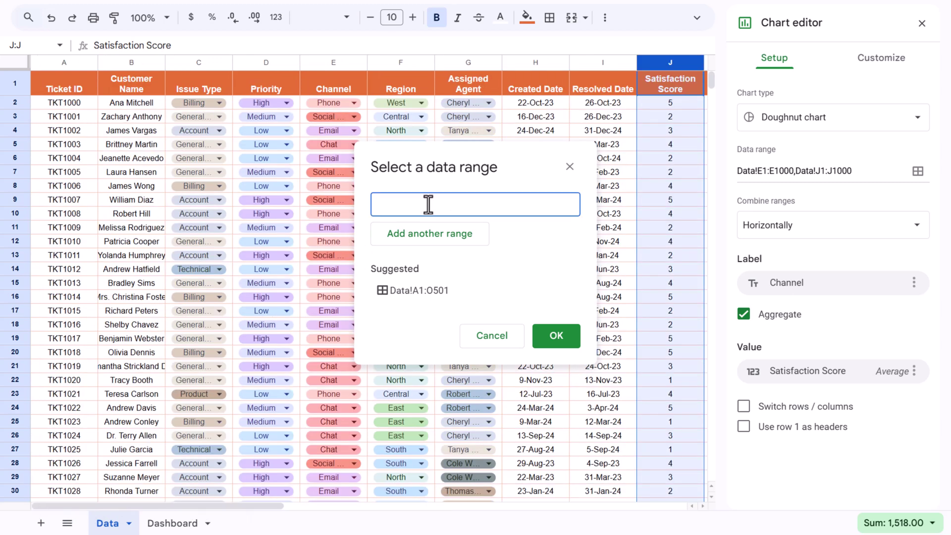
click(266, 62)
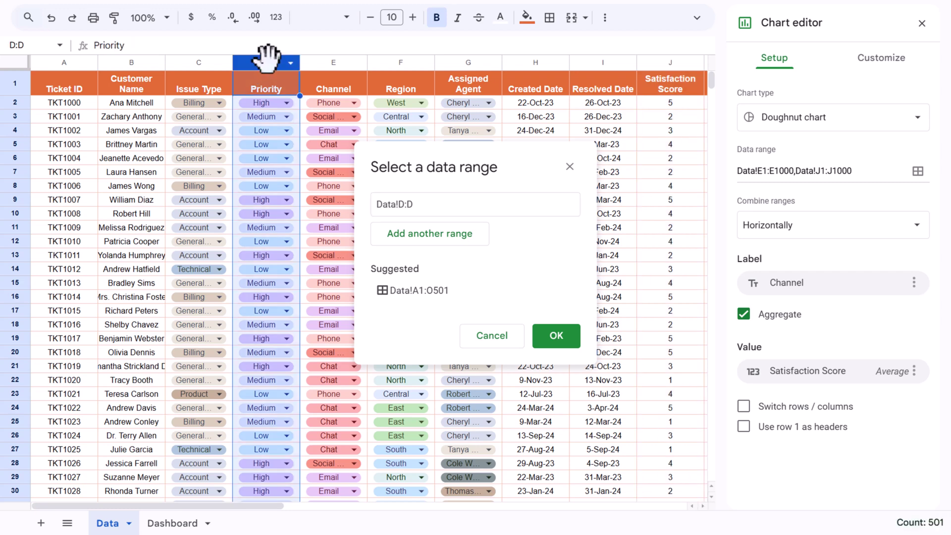
click(565, 347)
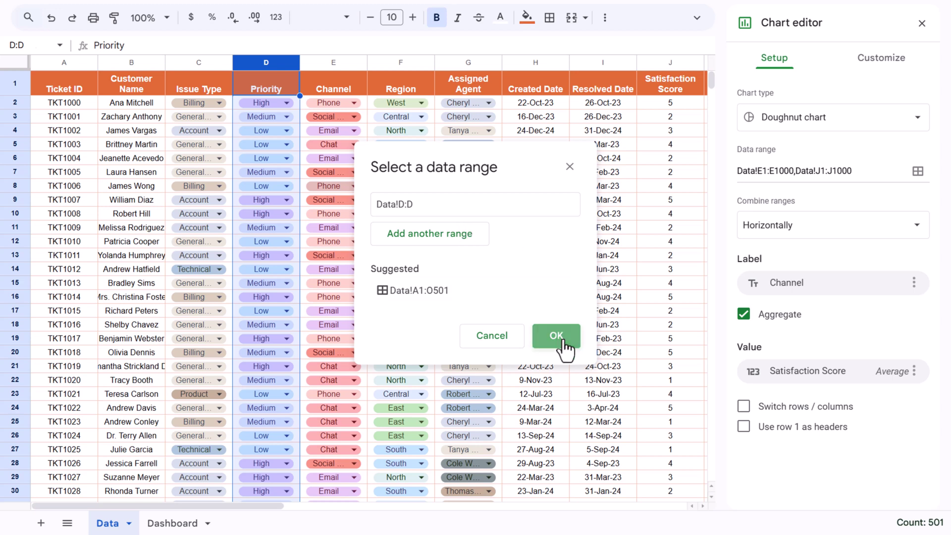
click(556, 336)
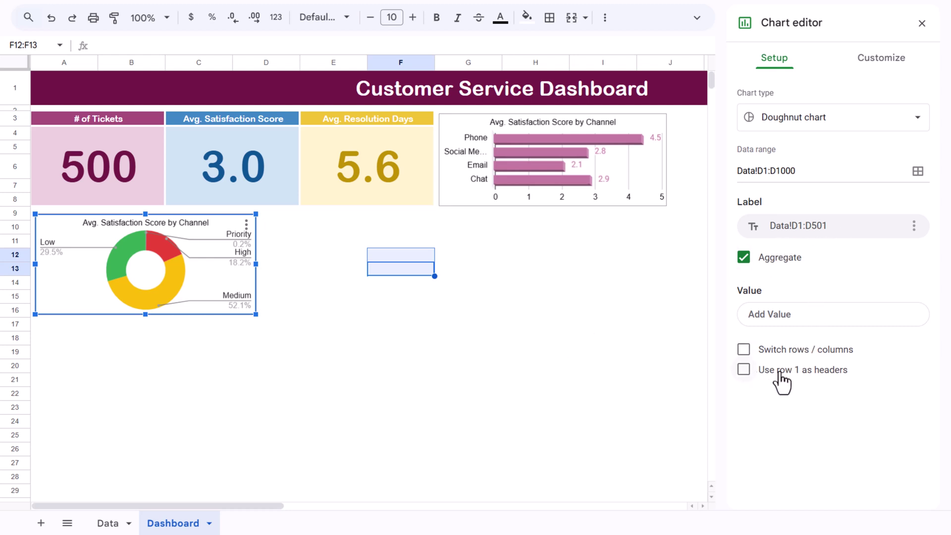
click(744, 370)
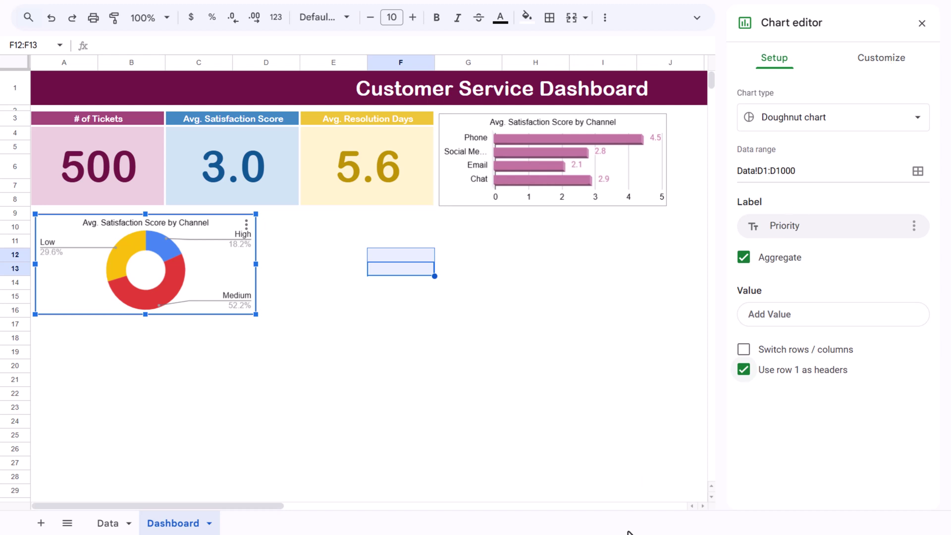
Step: Make the doughnut chart 3D and set its slice labels to Value
click(889, 58)
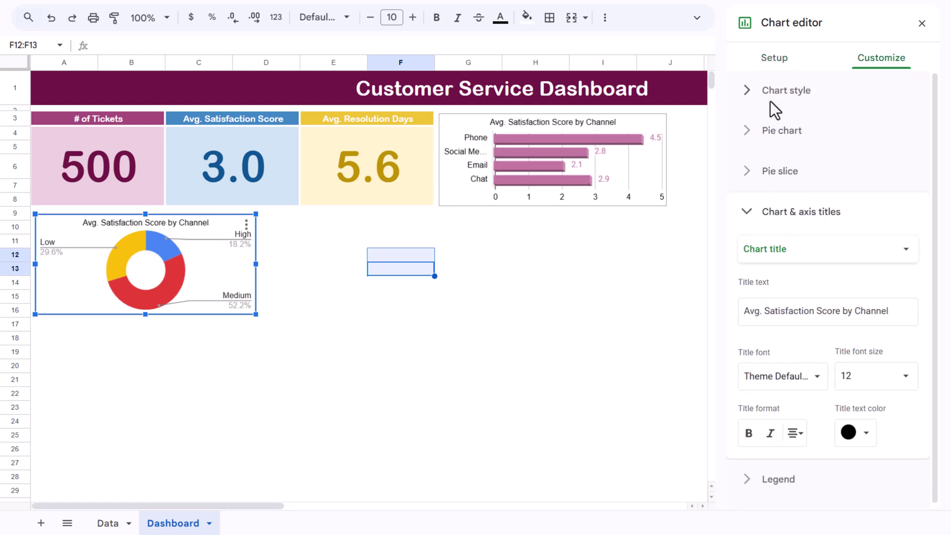
click(782, 93)
click(758, 277)
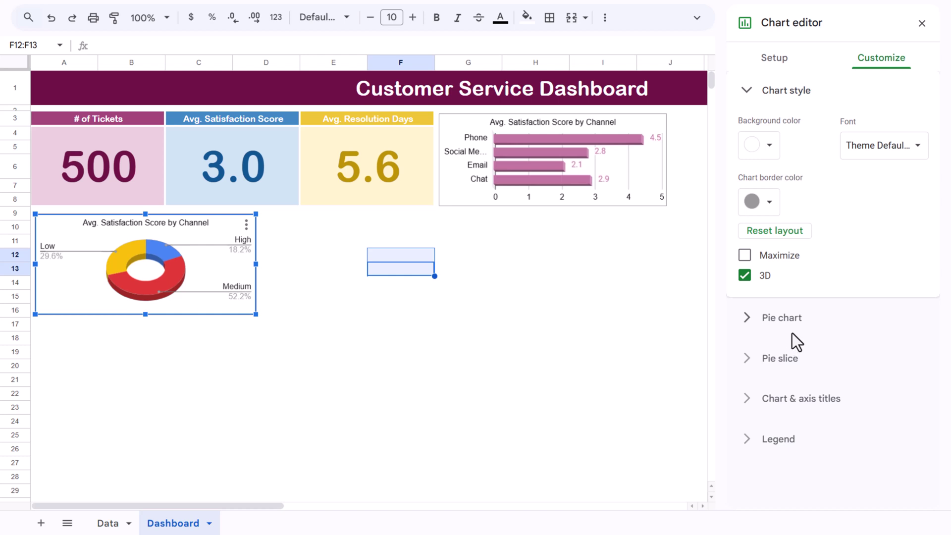
click(775, 325)
click(795, 252)
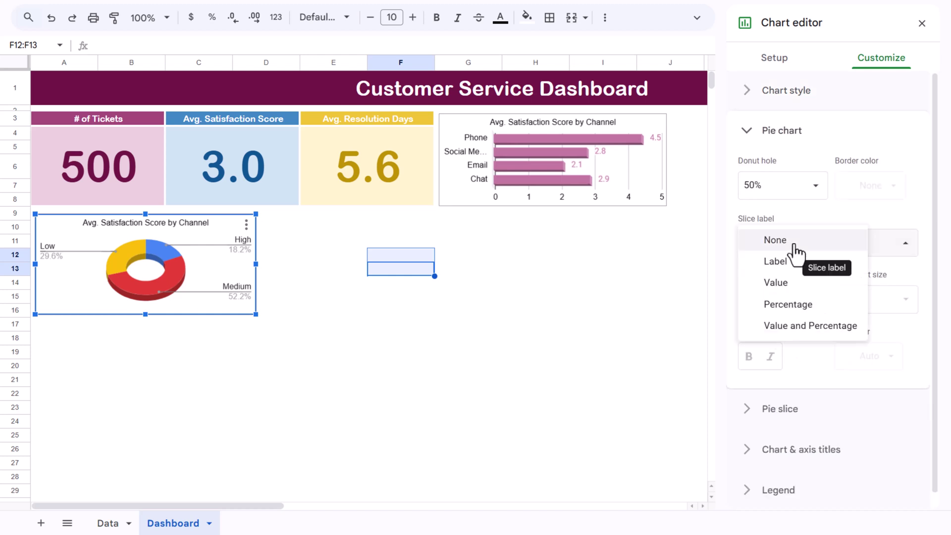
click(777, 284)
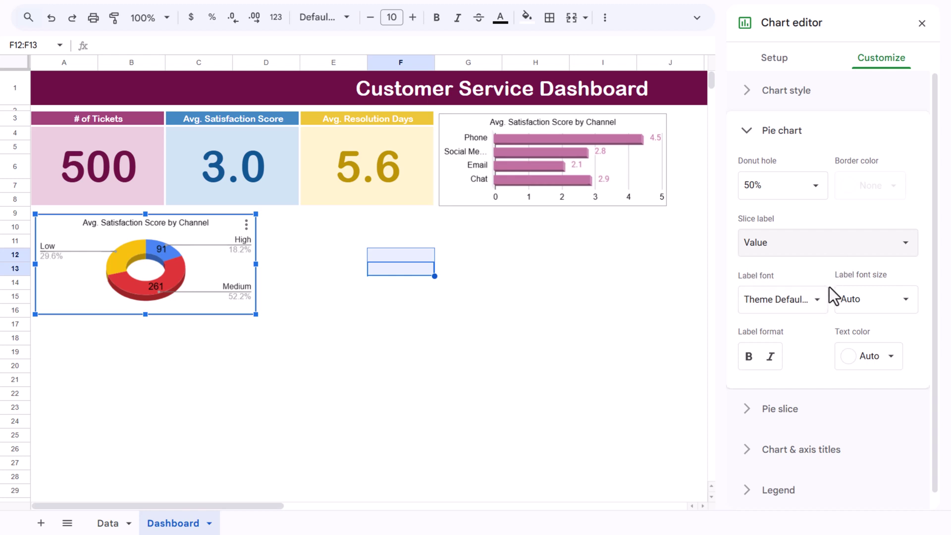
Step: Position the doughnut chart's legend at the bottom, then extend the chart down to row 17 and enlarge its plot area
scroll(830, 288, down, 1)
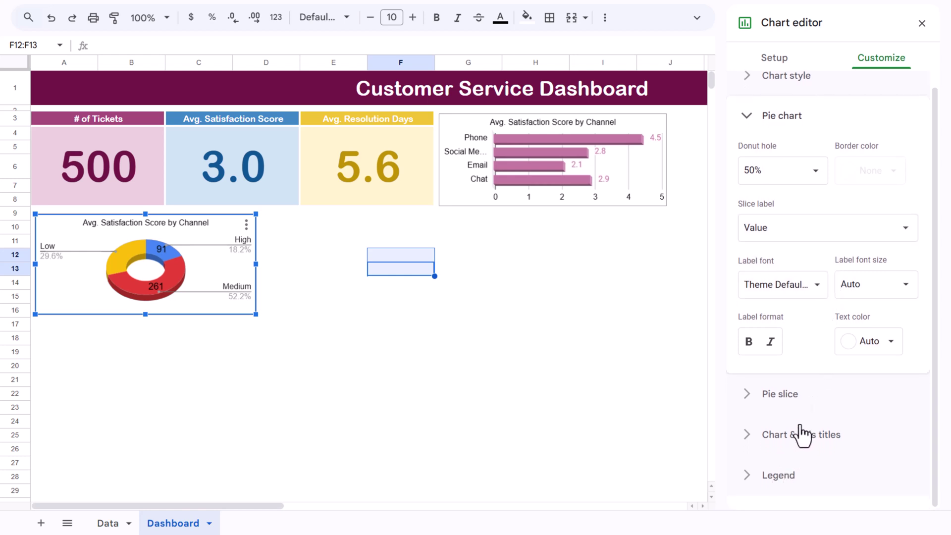
click(791, 476)
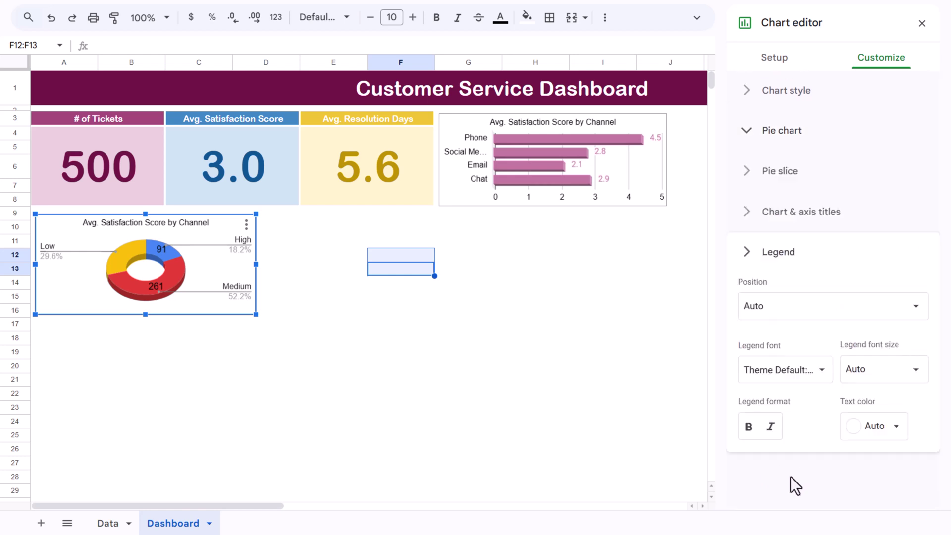
click(808, 322)
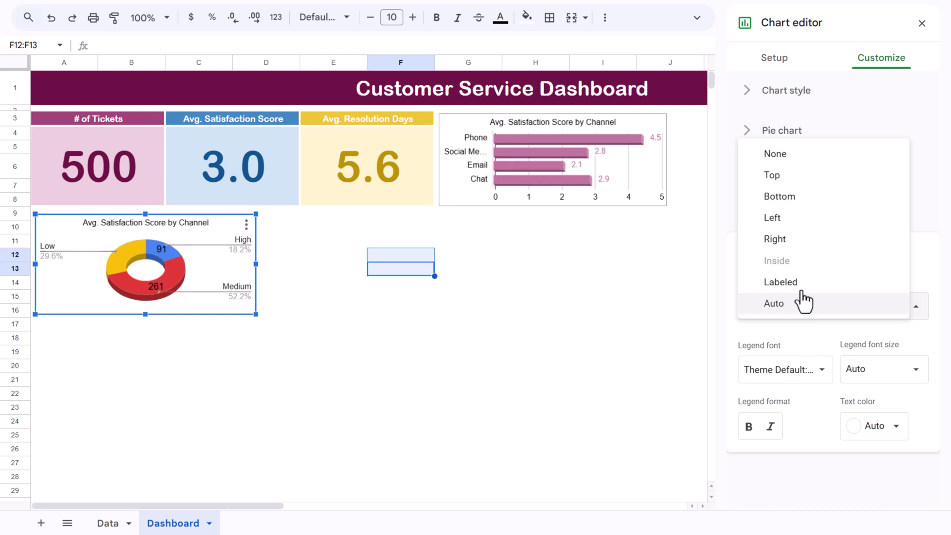
click(792, 198)
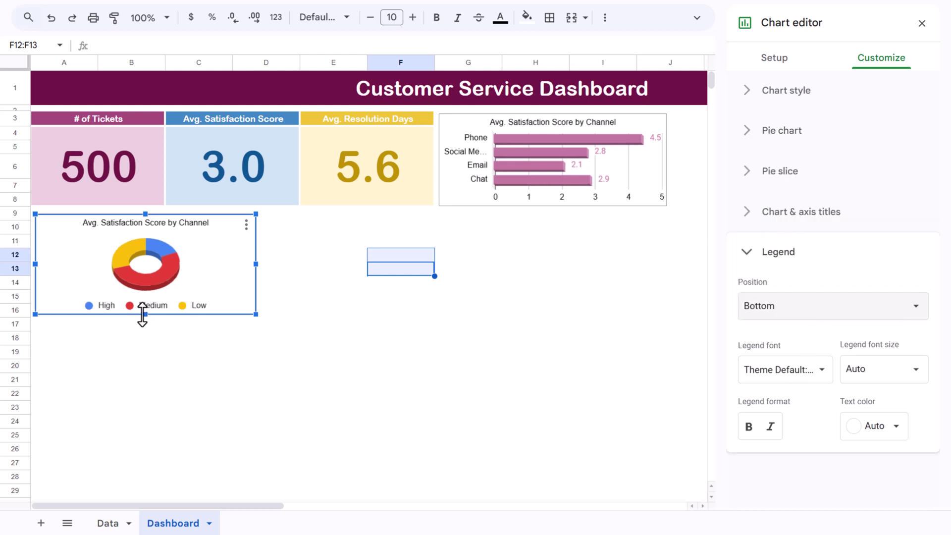
click(192, 257)
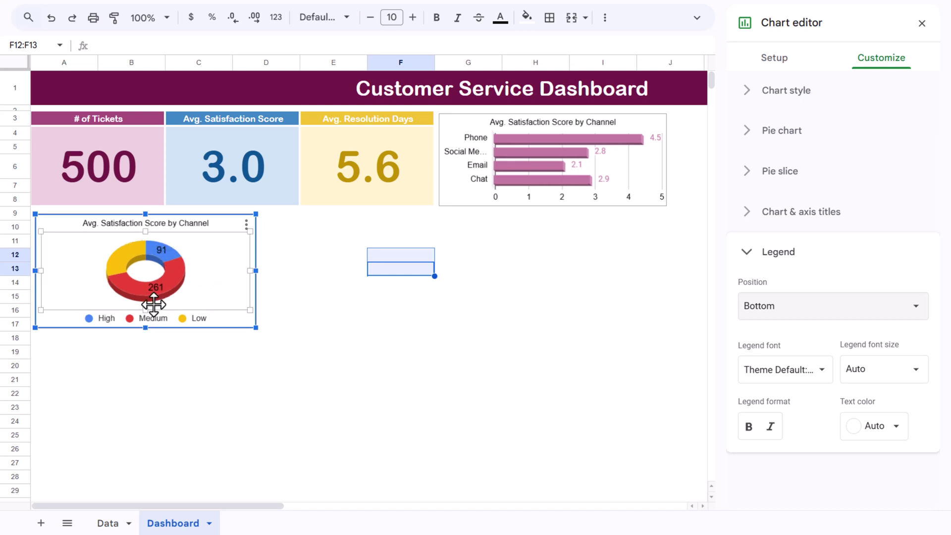
drag(147, 230, 147, 227)
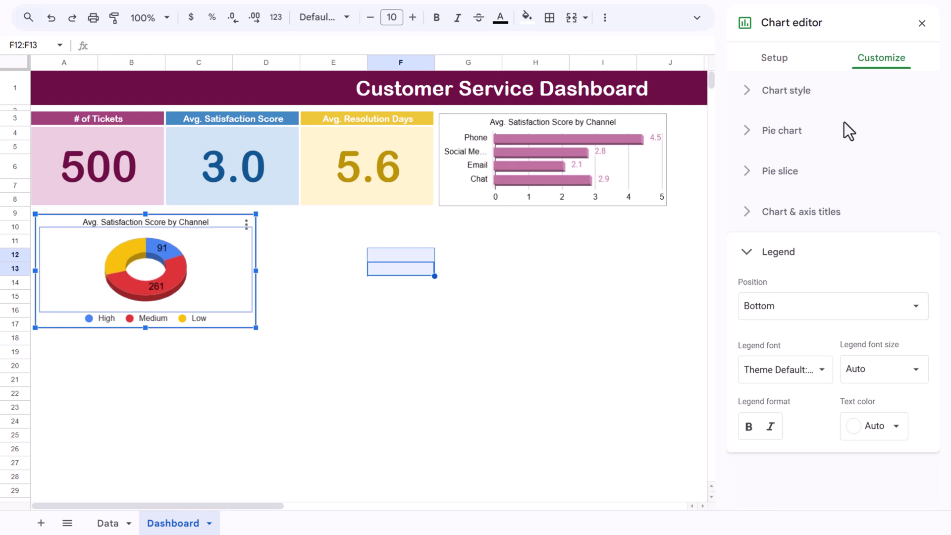
Step: Color the doughnut's Low slice light magenta and its Medium slice dark magenta
click(120, 257)
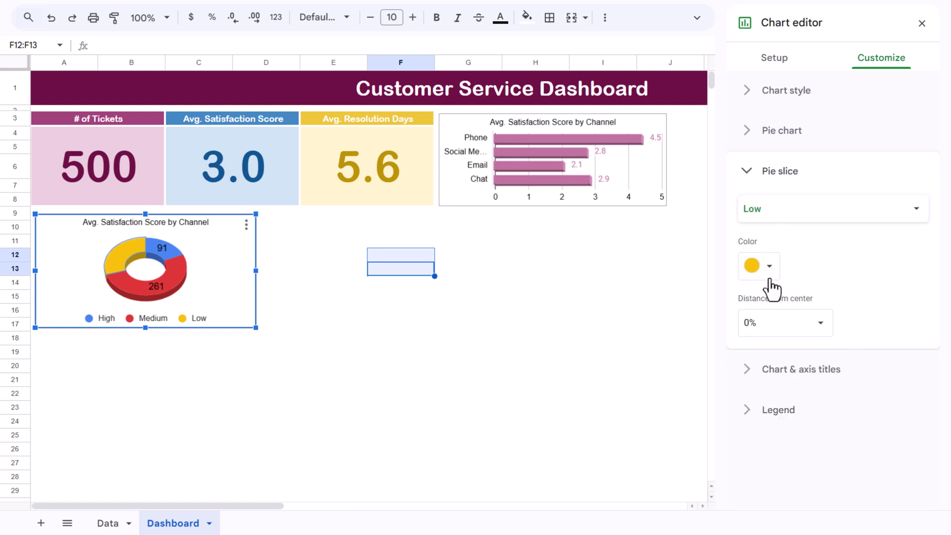
click(770, 270)
click(883, 375)
click(181, 276)
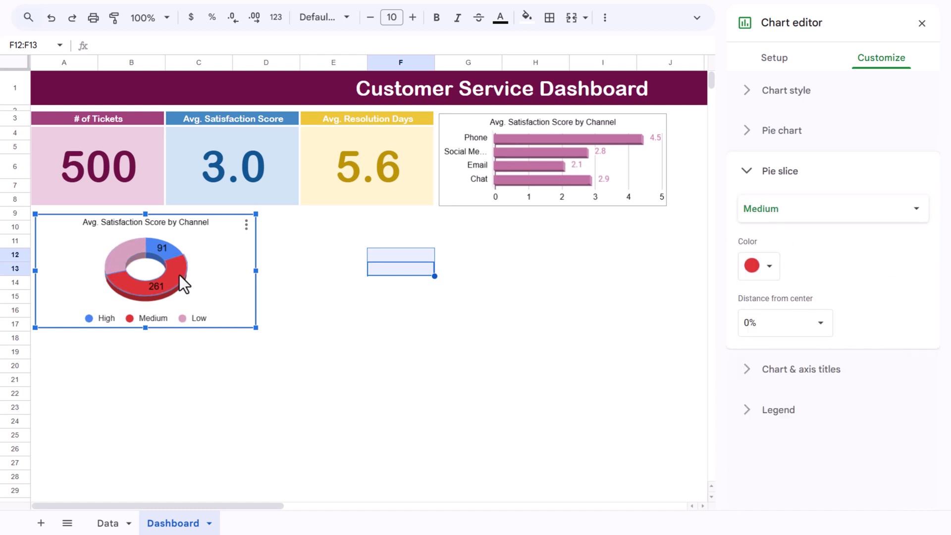
click(769, 270)
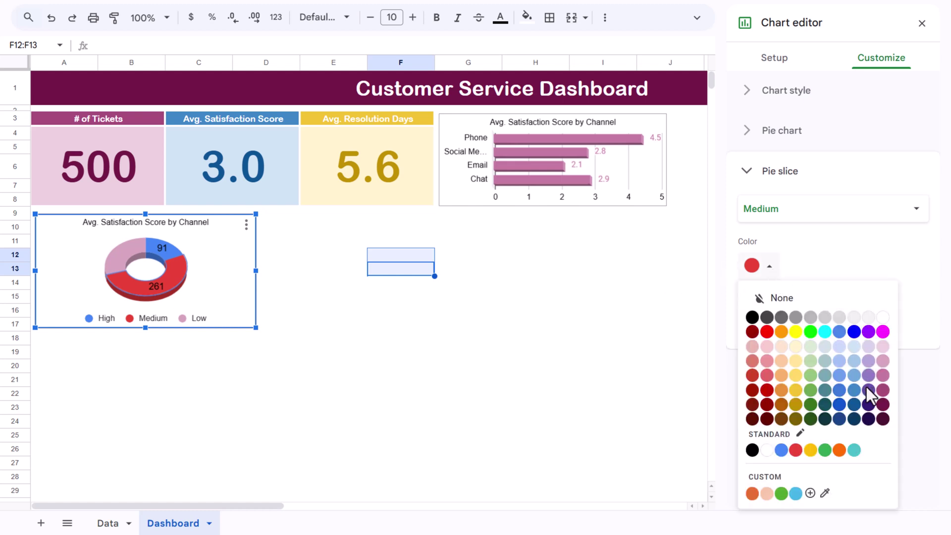
click(883, 390)
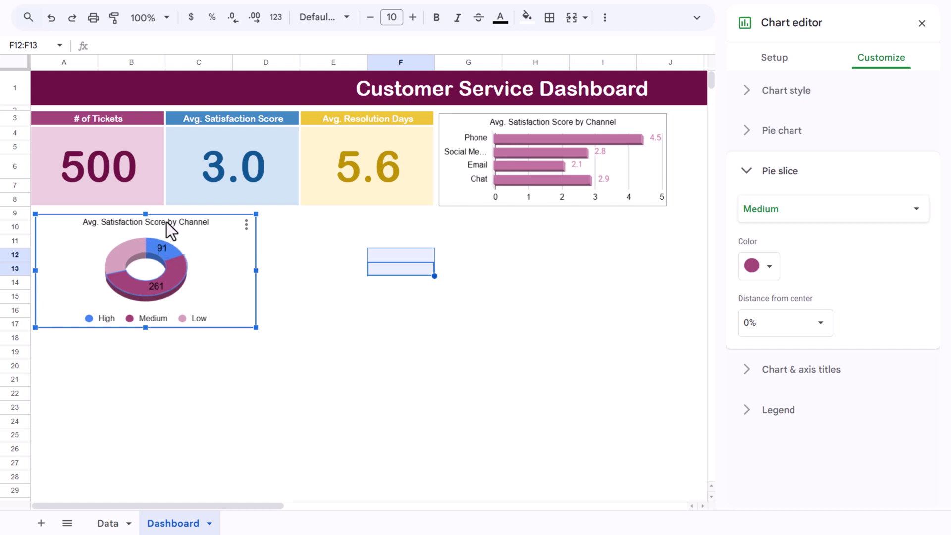
key(Escape)
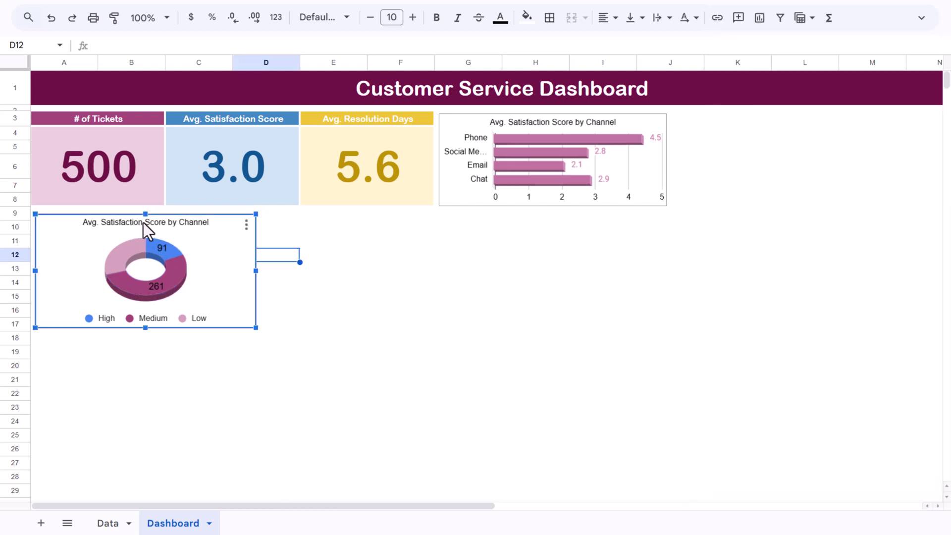
Step: Change the doughnut chart's title to "# of Ticked by Priority"
double_click(165, 223)
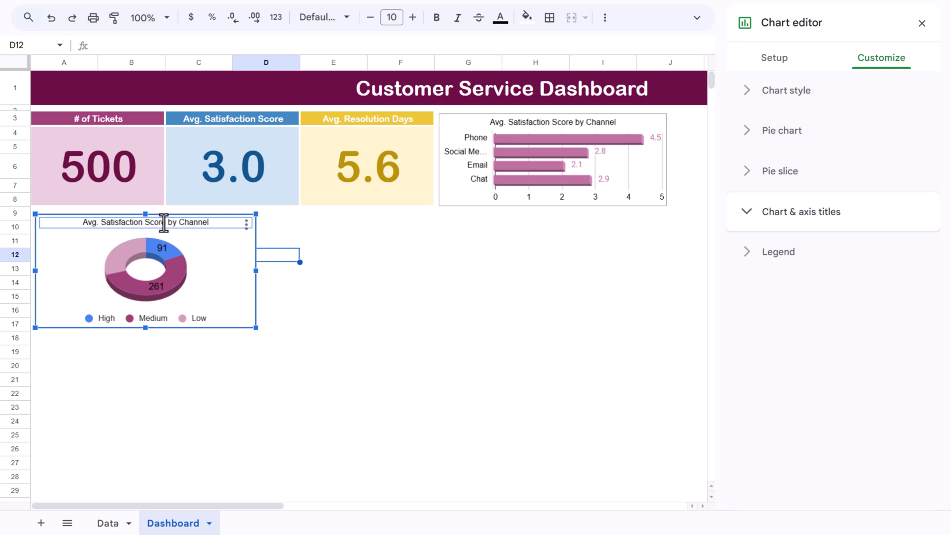
text(#)
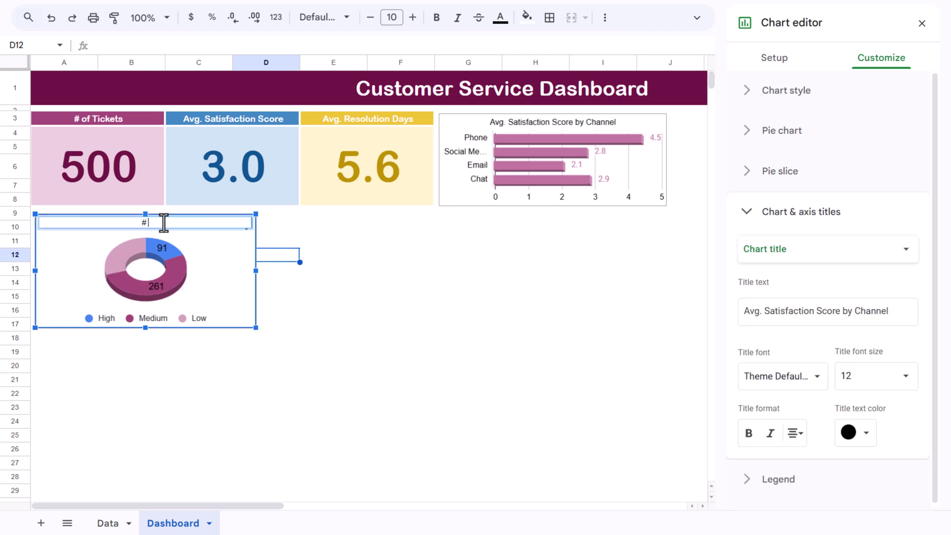
text( of Ticked by Priority)
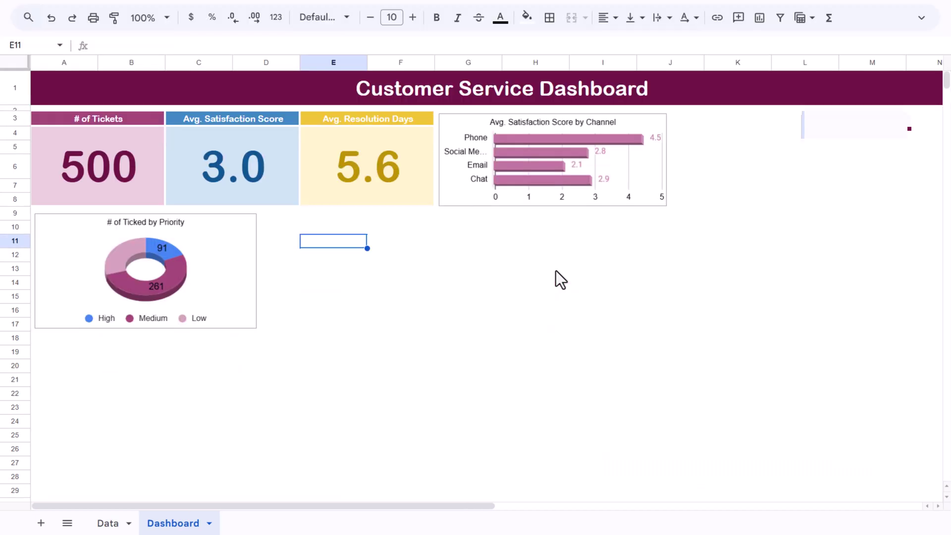
Step: Copy the Avg. Satisfaction Score by Channel chart and paste the duplicate at cell E11
click(459, 125)
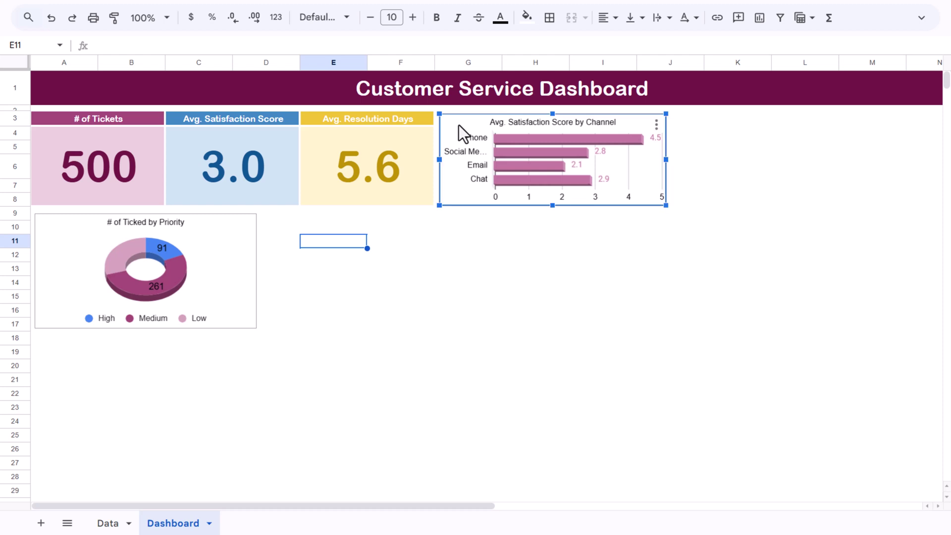
key(ctrl+c)
key(ctrl+v)
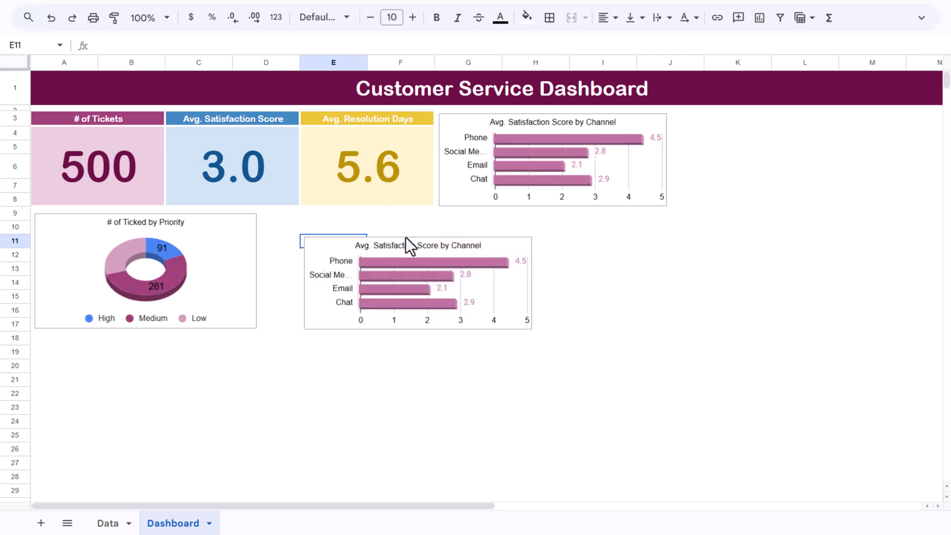
Step: Place the new duplicate beside the doughnut chart, enlarge it across to column J and down to row 21, and stretch the doughnut to match its height
click(394, 245)
drag(393, 248, 361, 221)
drag(488, 305, 666, 322)
click(174, 325)
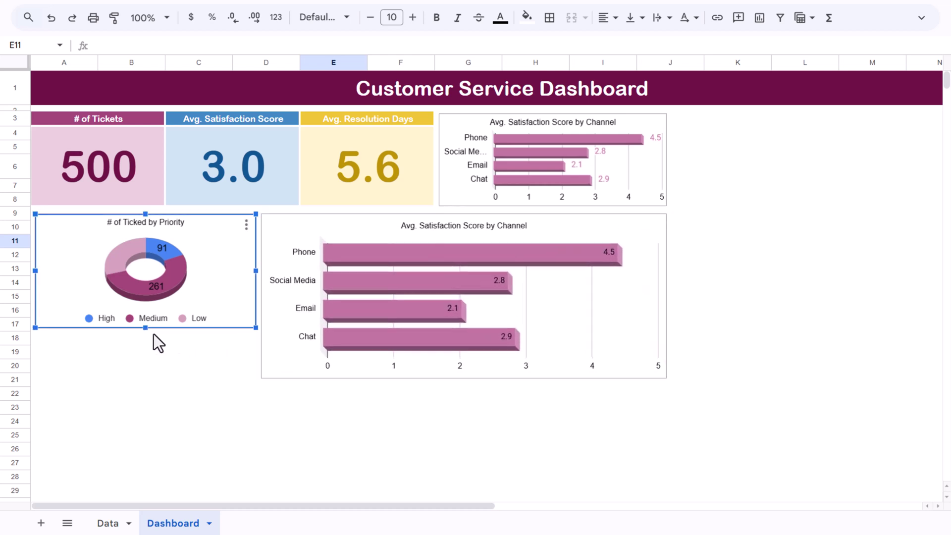
drag(144, 328, 152, 378)
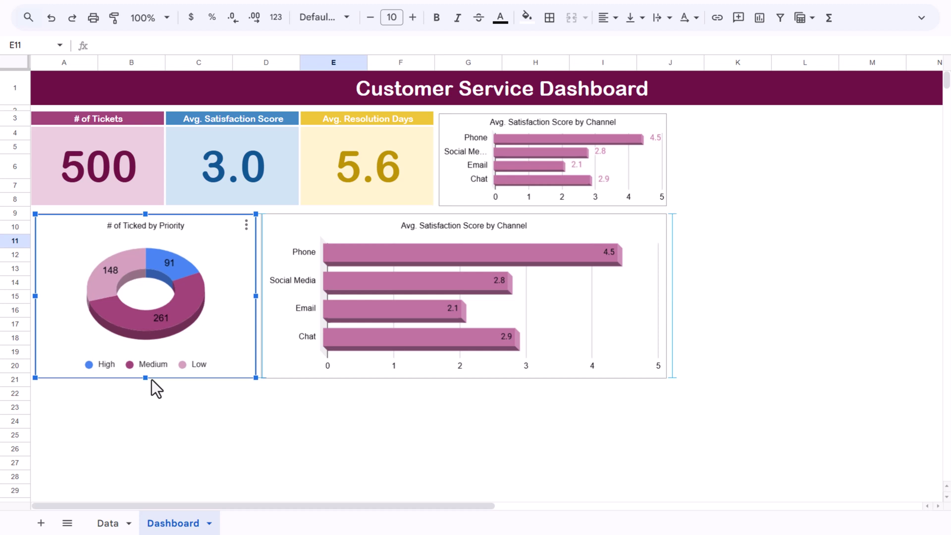
Step: Change the enlarged duplicate of the Avg. Satisfaction Score by Channel chart to a column chart
double_click(583, 227)
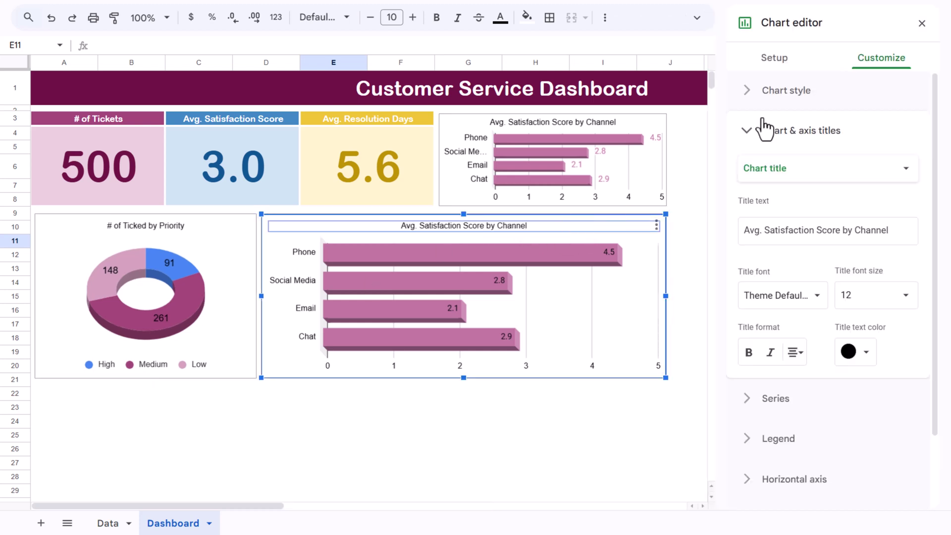
click(783, 94)
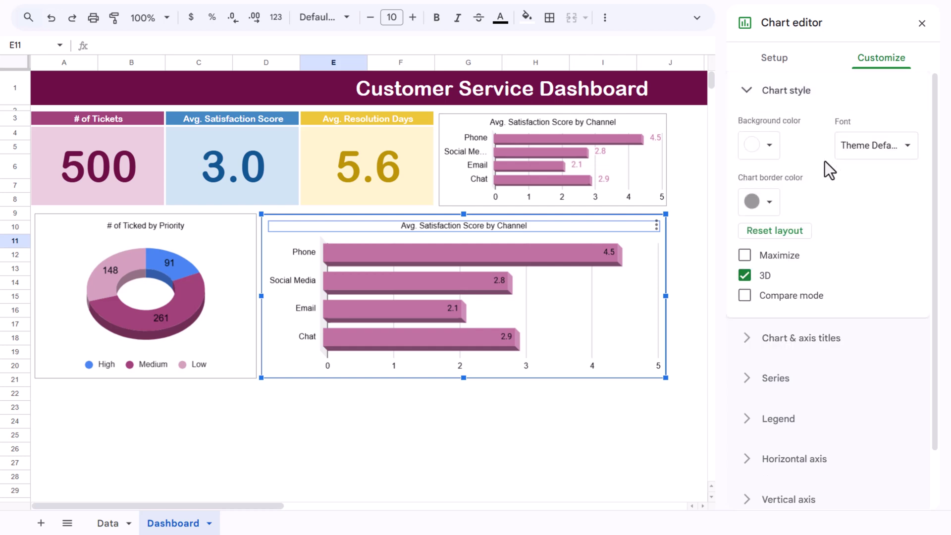
click(773, 59)
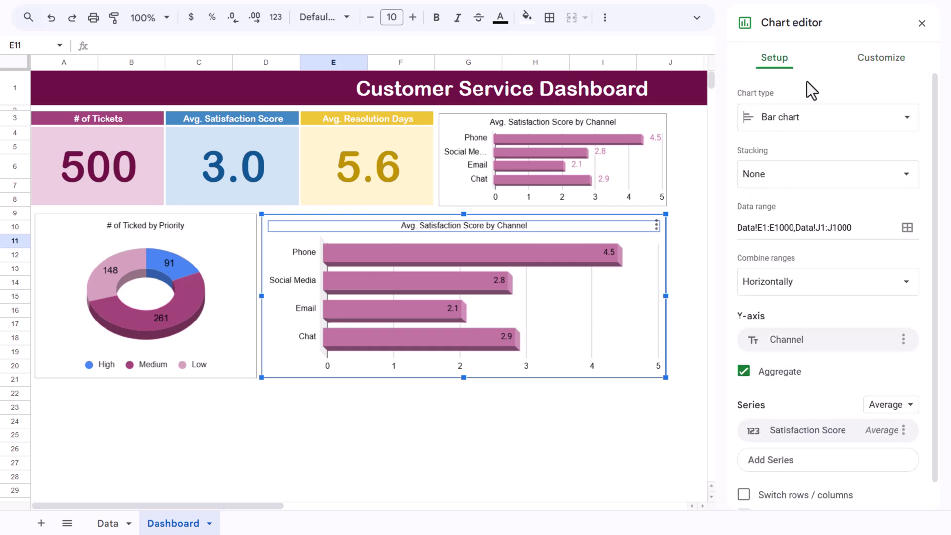
click(808, 119)
scroll(788, 386, down, 1)
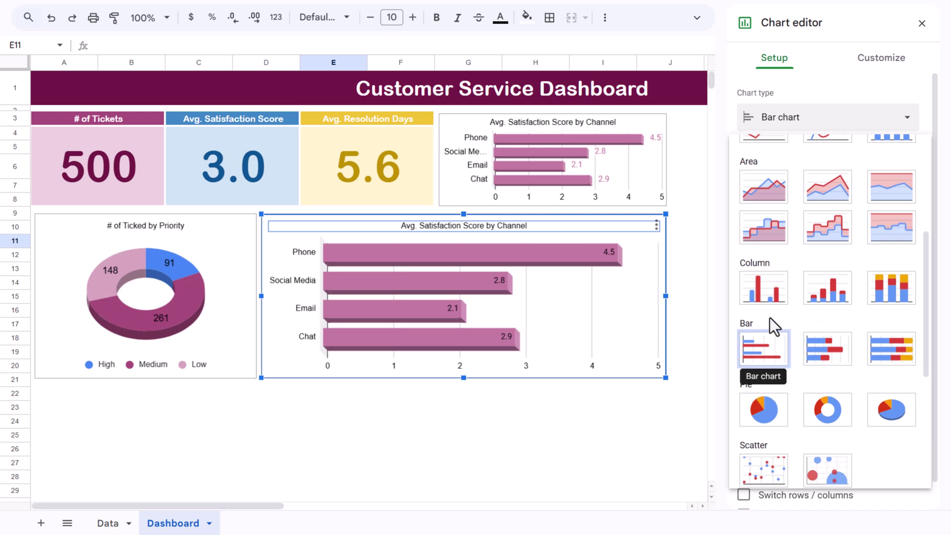
click(779, 303)
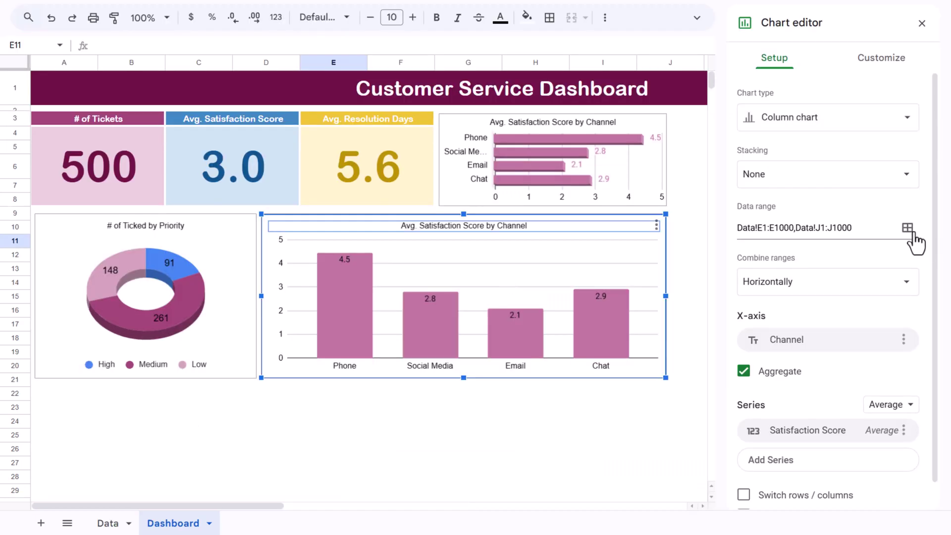
Step: Replace the column chart's data ranges with the Data sheet's Issue Type column C:C and Resolution Days column O:O
click(909, 227)
drag(469, 223, 363, 222)
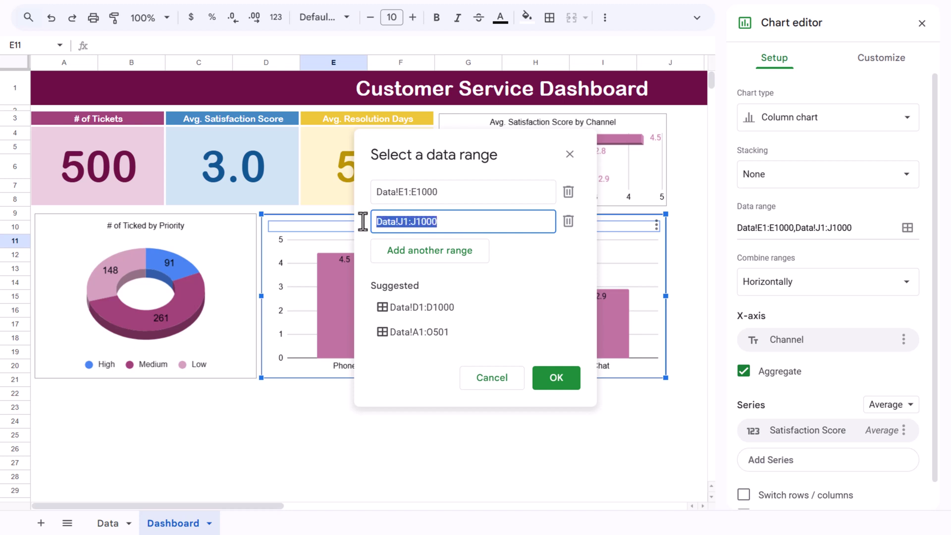
key(BackSpace)
click(499, 194)
drag(499, 194, 379, 189)
key(BackSpace)
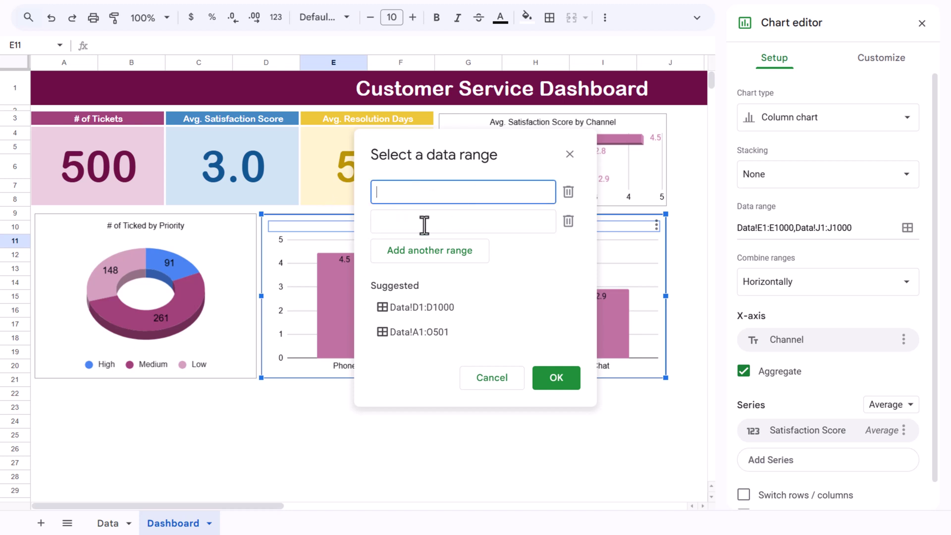
click(108, 525)
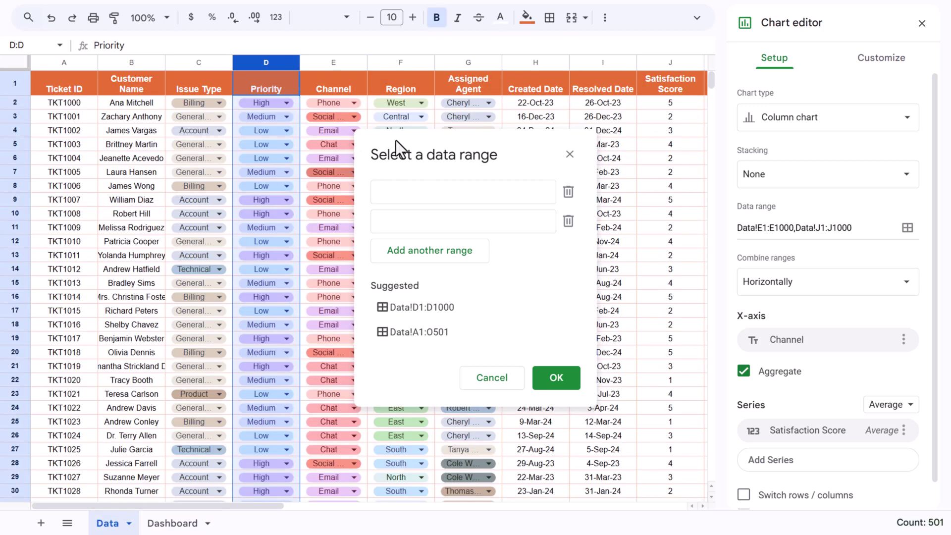
click(209, 61)
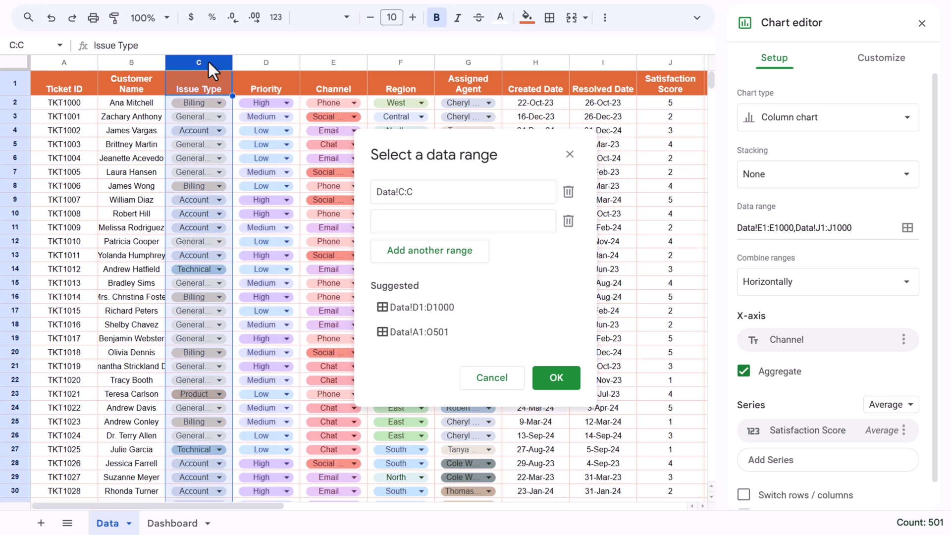
click(415, 222)
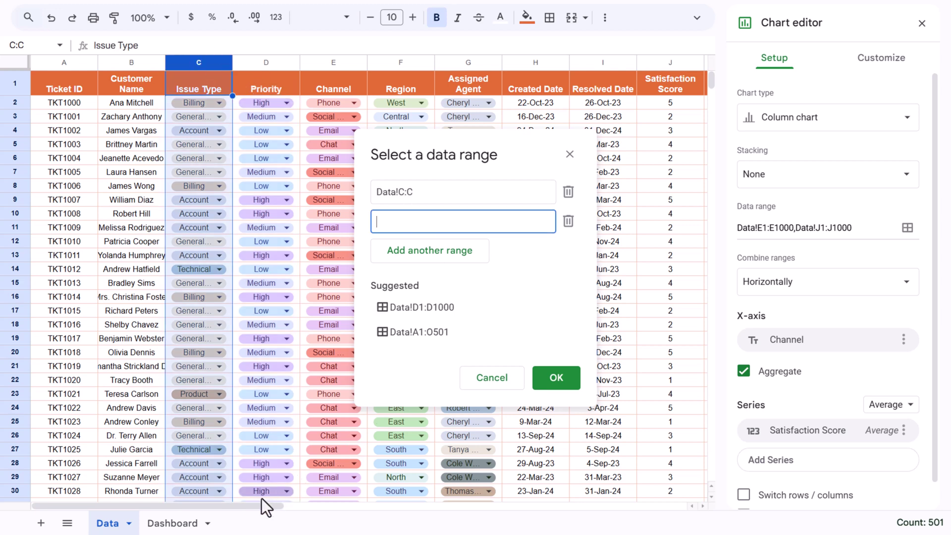
drag(156, 509, 317, 510)
click(584, 62)
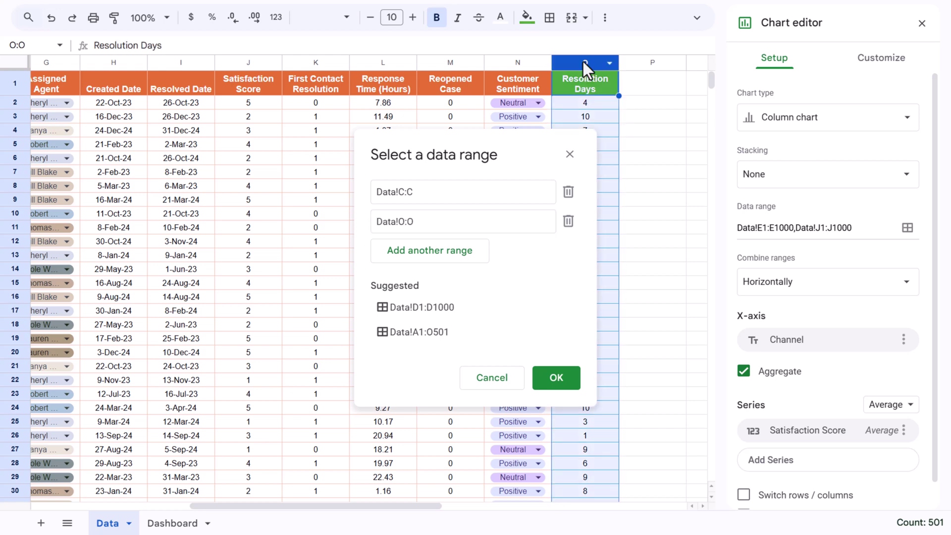
click(559, 380)
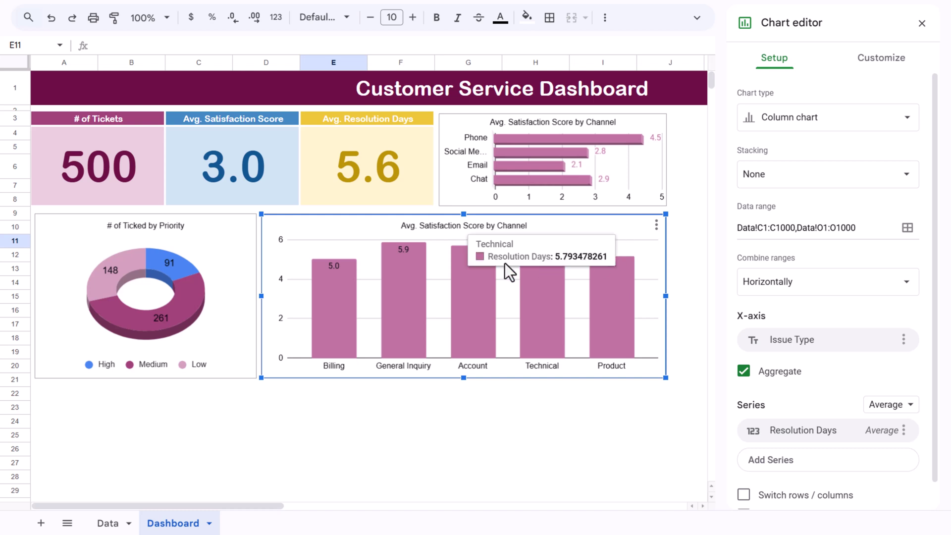
Step: Make the column chart 3D and change its title to "Avg. Resolution days by Issue Type"
click(895, 62)
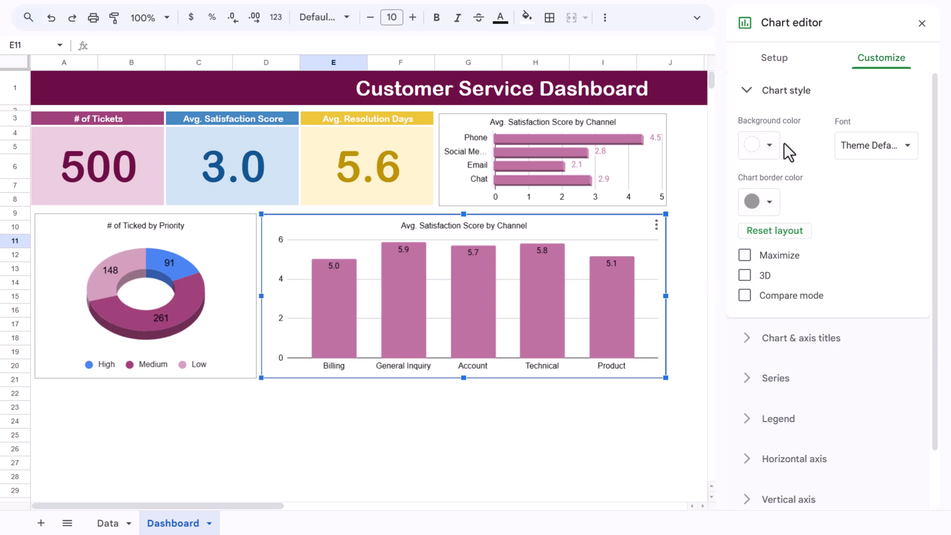
click(756, 278)
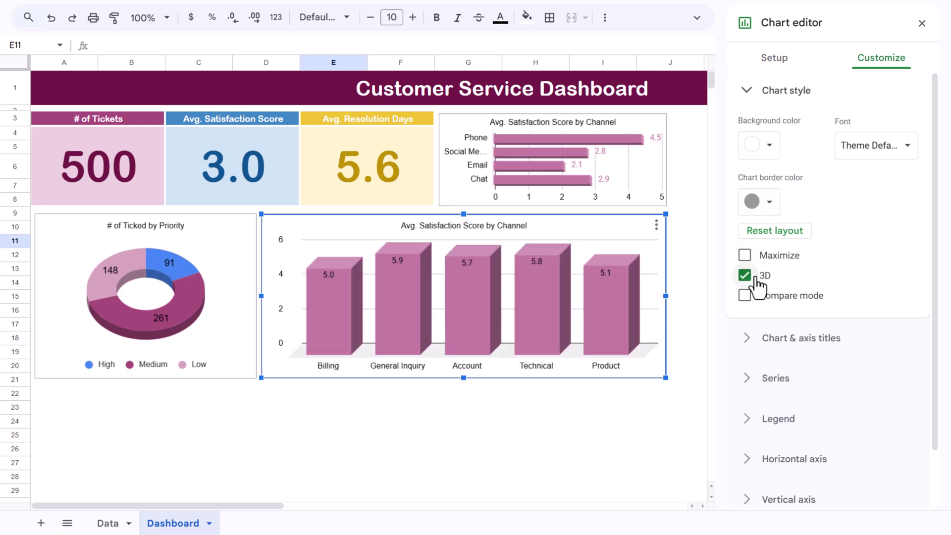
click(459, 228)
click(434, 229)
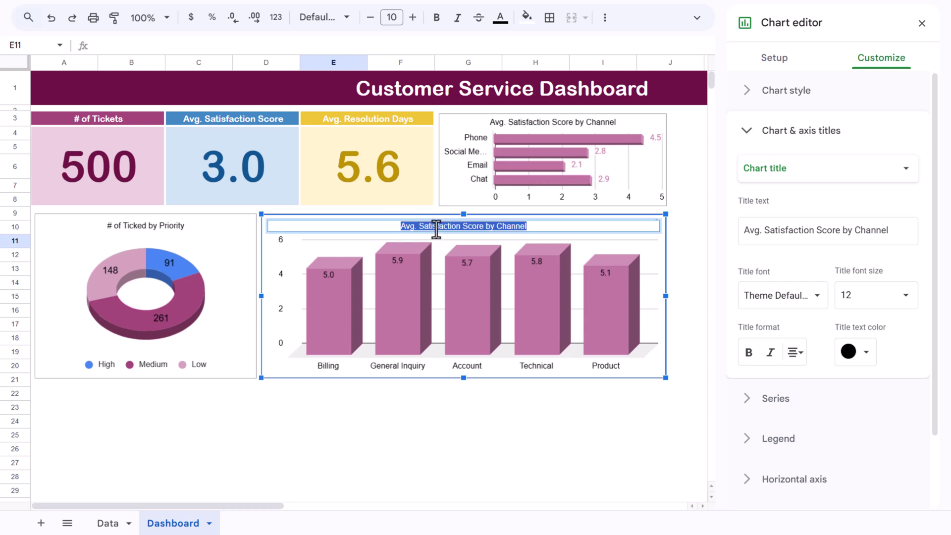
double_click(434, 230)
text(Resoluc)
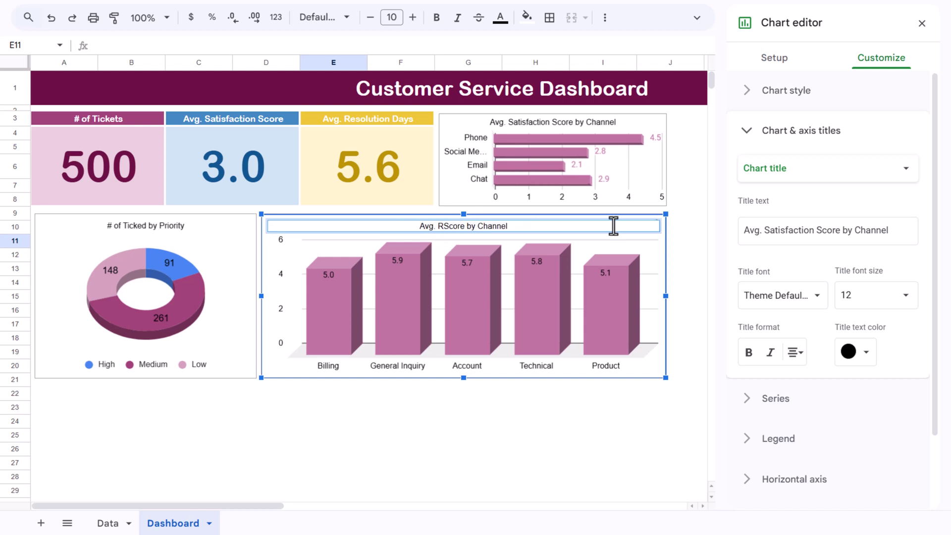
key(BackSpace)
text(tion days)
key(Delete)
key(Delete)
key(Delete)
key(Delete)
key(Delete)
key(Delete)
key(Right)
key(Right)
key(Right)
key(shift+Right)
key(shift+Right)
key(shift+Right)
key(shift+Right)
key(shift+Right)
key(shift+Right)
text(I)
key(Delete)
text(ssue Type)
key(Return)
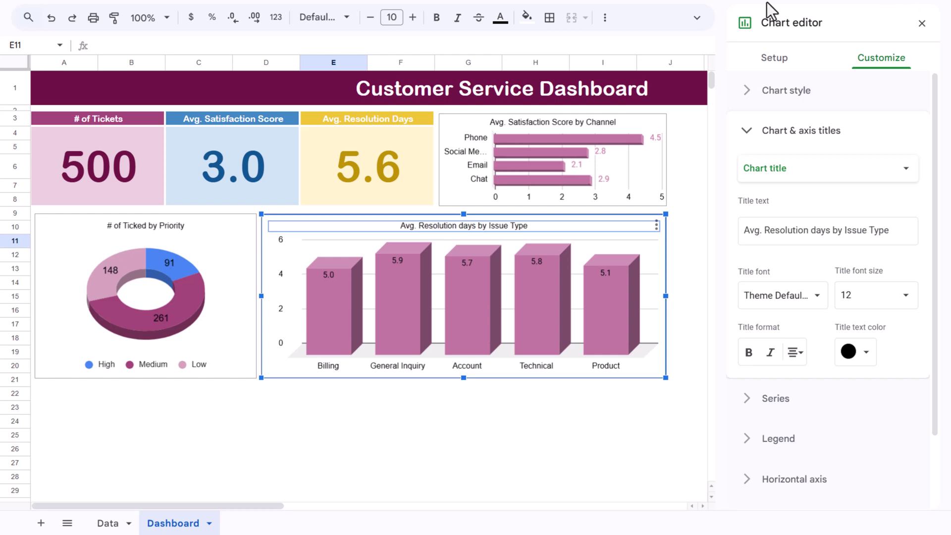
click(649, 393)
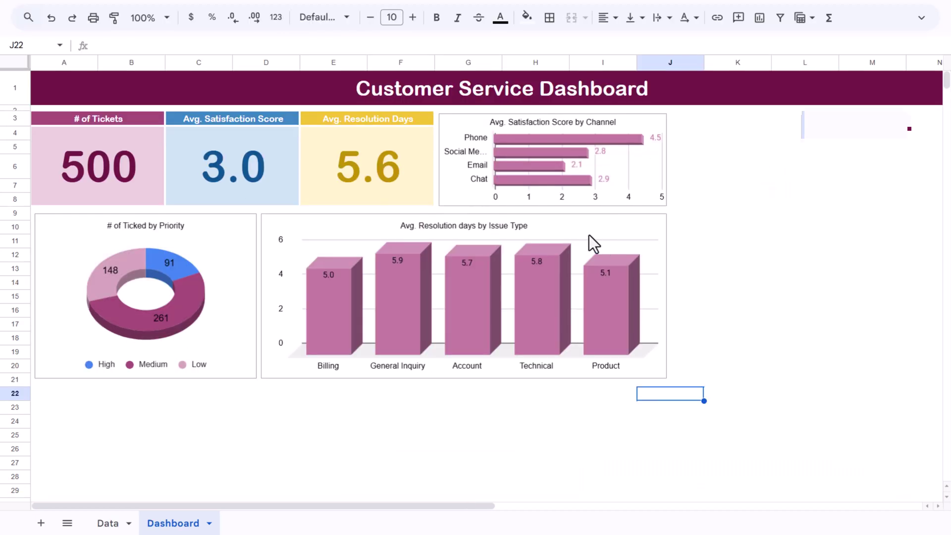
Step: Paste a copy of the Avg. Resolution days by Issue Type chart at cell K4 and fit it across columns K to N, down to row 21
click(592, 225)
click(736, 137)
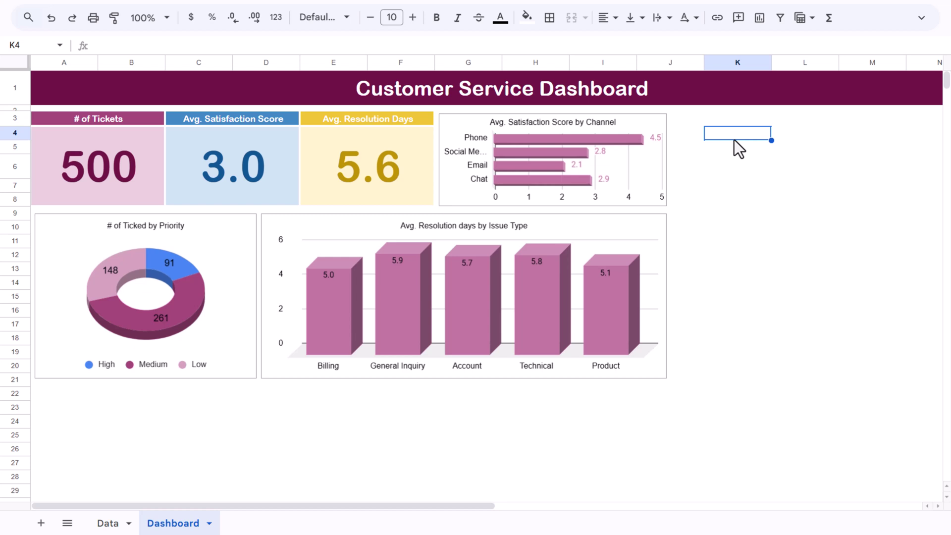
drag(796, 148, 726, 122)
drag(874, 291, 882, 378)
scroll(253, 512, right, 5)
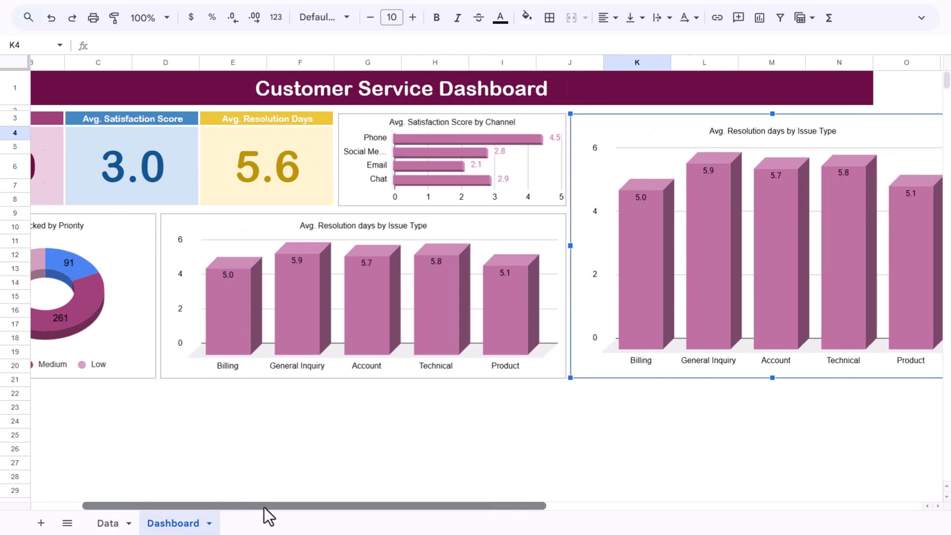
drag(786, 246, 681, 245)
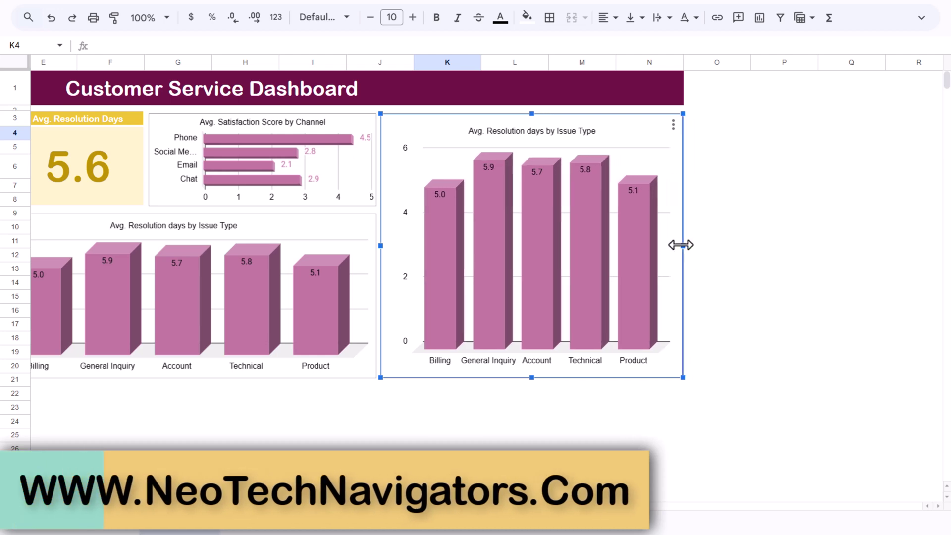
Step: Change the new duplicate chart in columns K to N to a bar chart
double_click(626, 135)
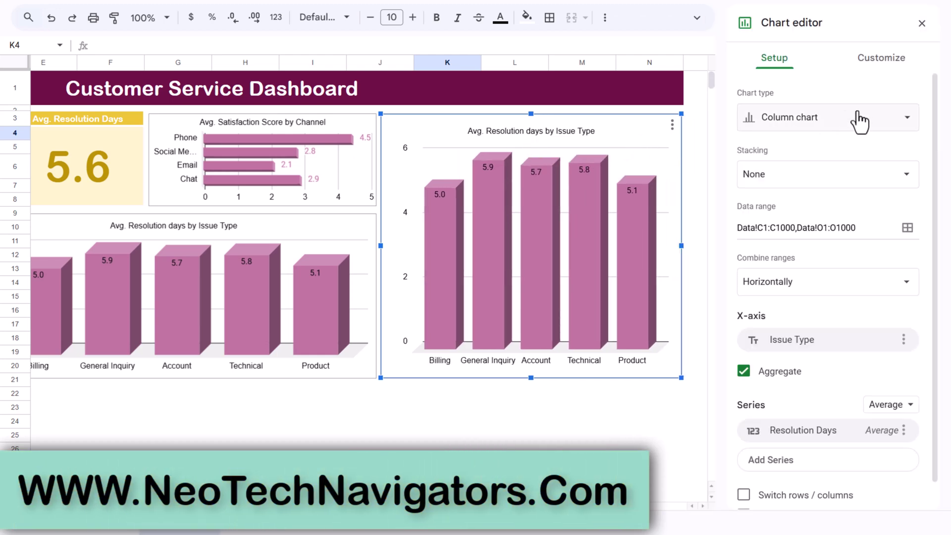
click(810, 125)
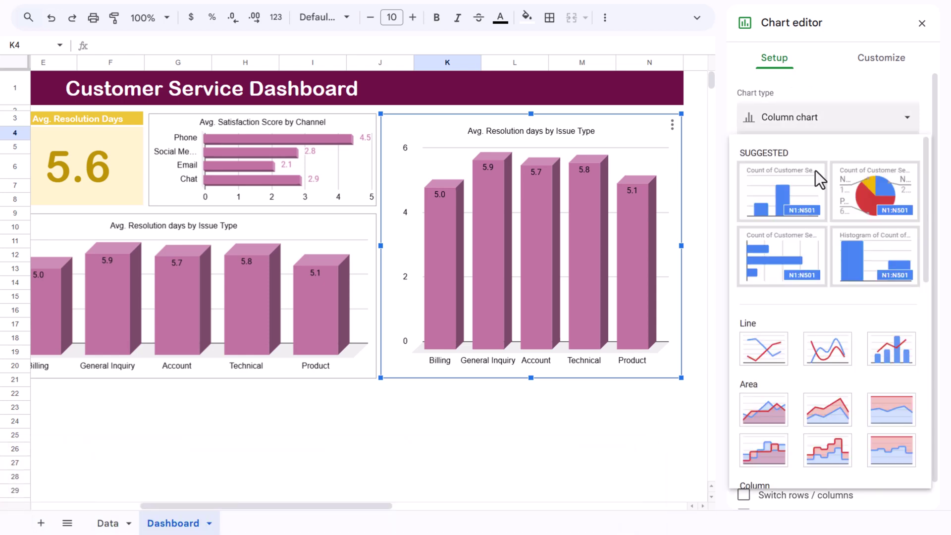
scroll(789, 371, down, 4)
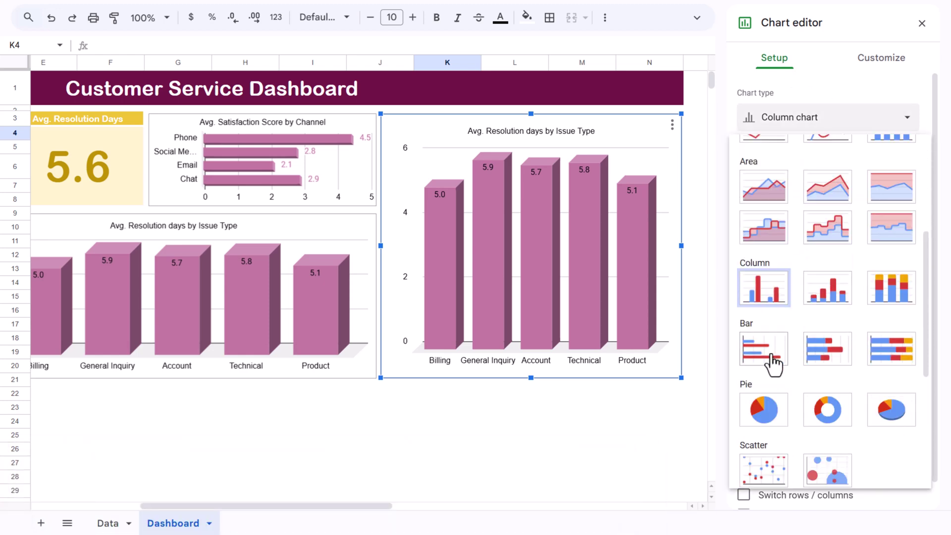
click(773, 361)
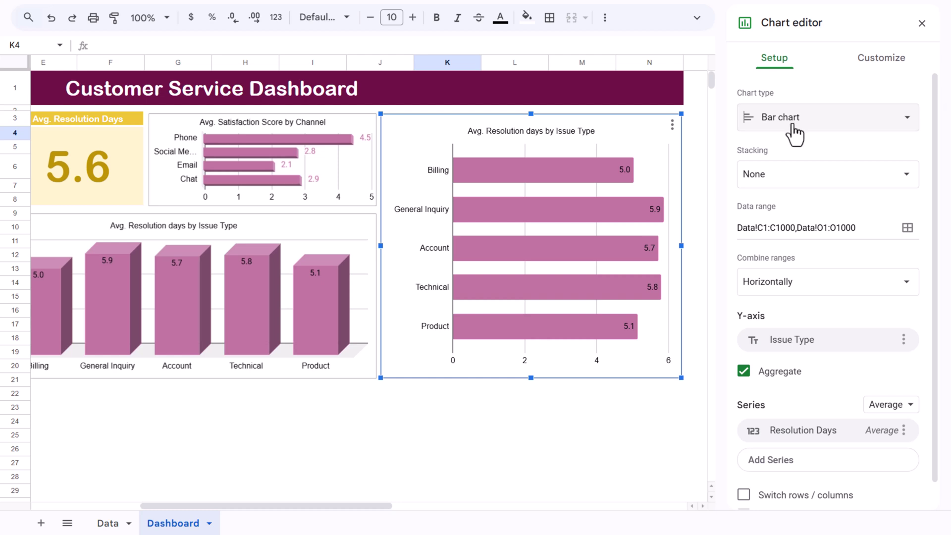
click(882, 58)
click(776, 60)
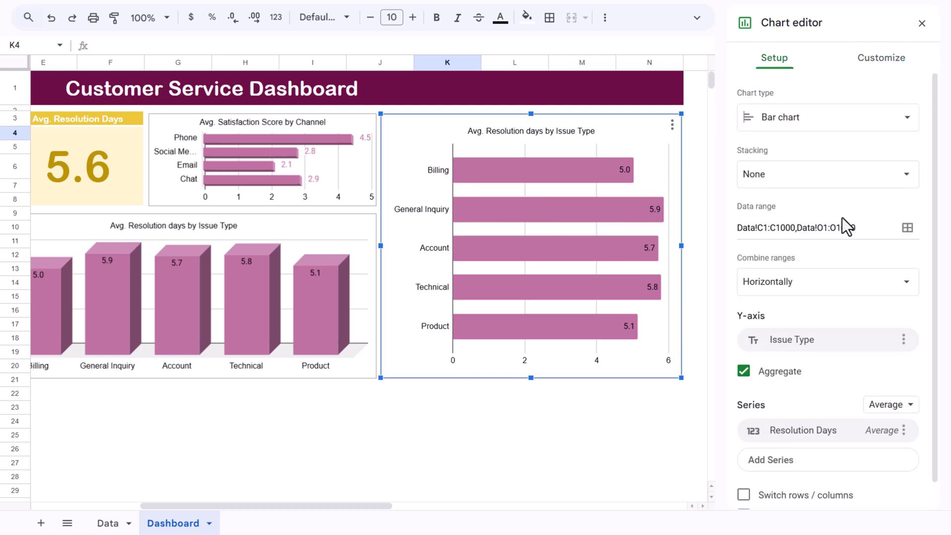
Step: Remove the Data!O1:O1000 range from the bar chart, keeping only Data!C1:C1000 as its data
click(908, 229)
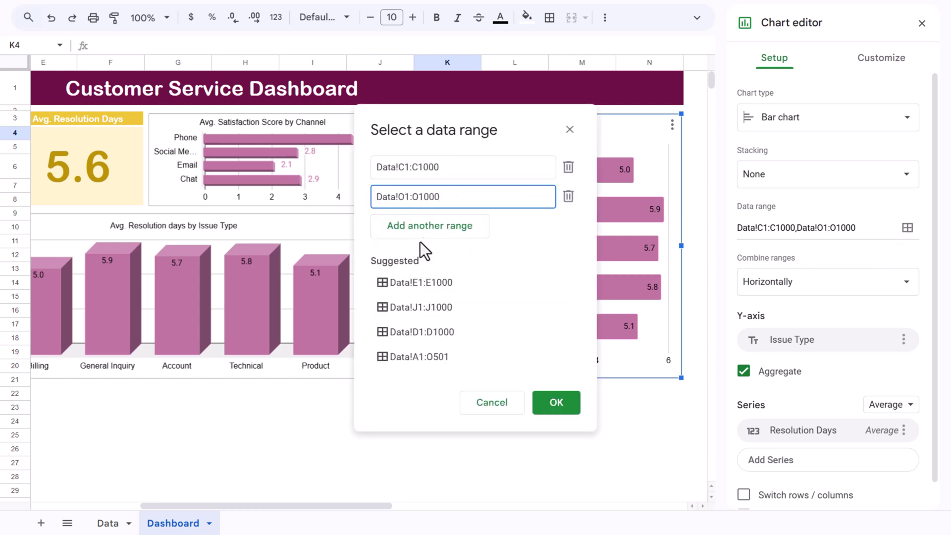
click(568, 196)
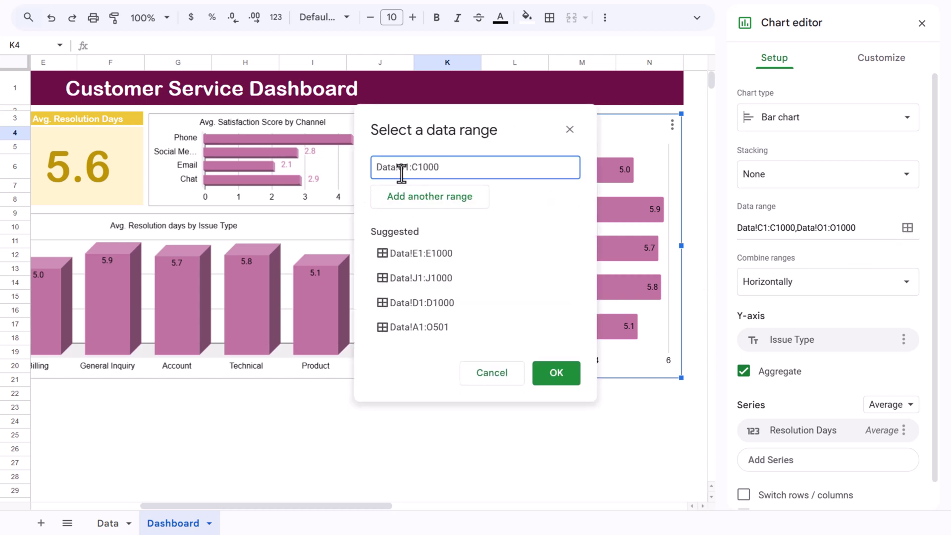
click(554, 375)
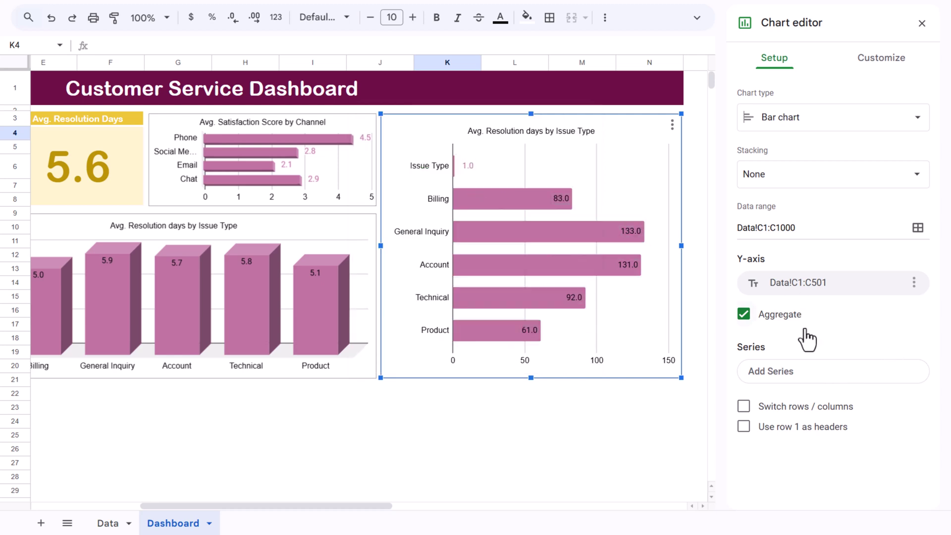
Step: Change the bar chart's title to "# of Tickets by Issue Type"
click(533, 129)
click(542, 130)
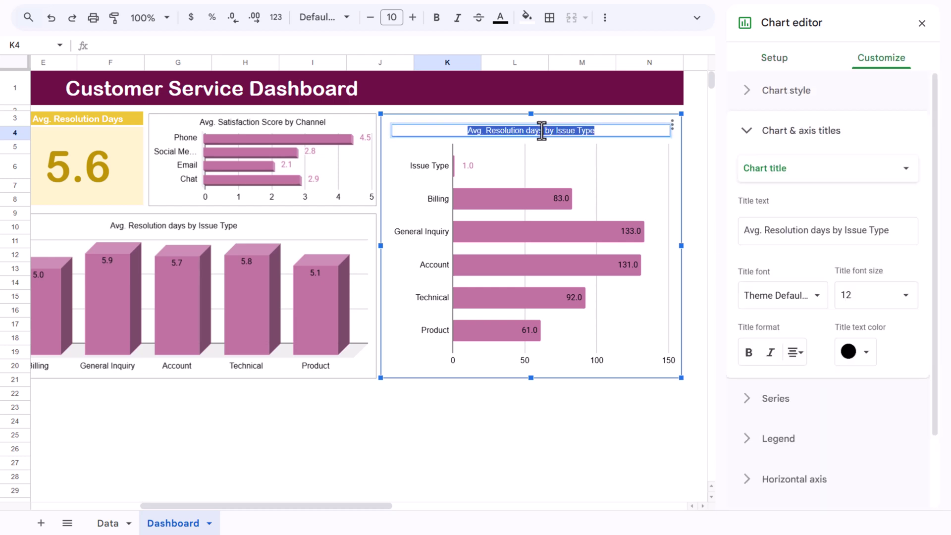
click(544, 130)
drag(531, 130, 431, 130)
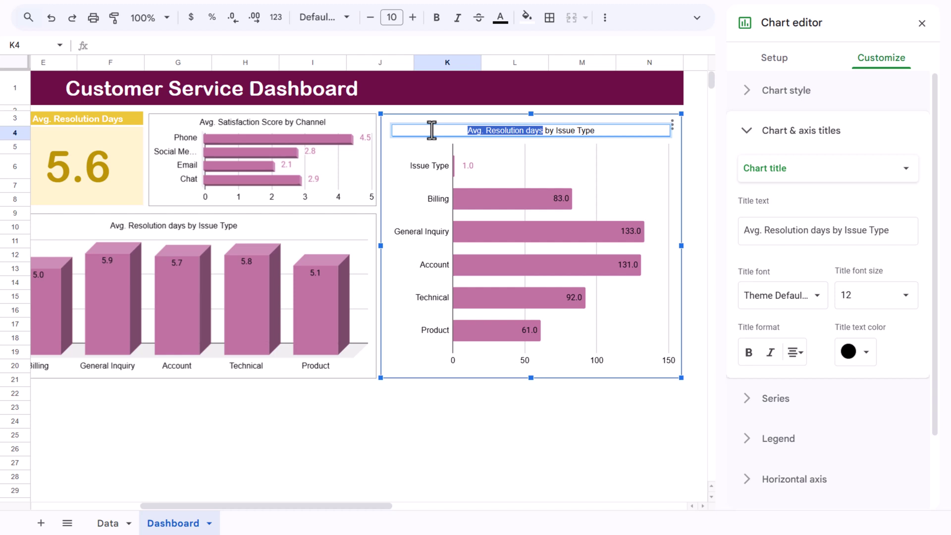
text(#of)
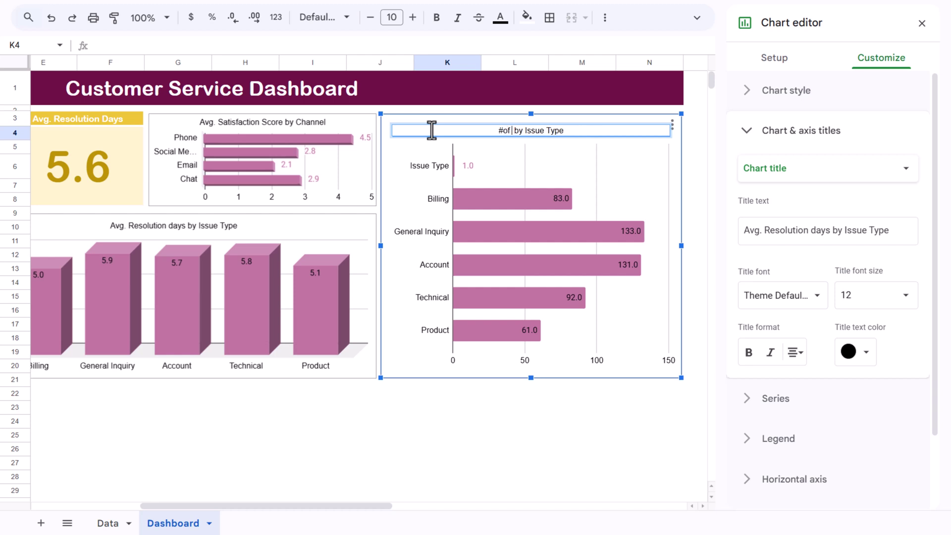
text( of Ticked)
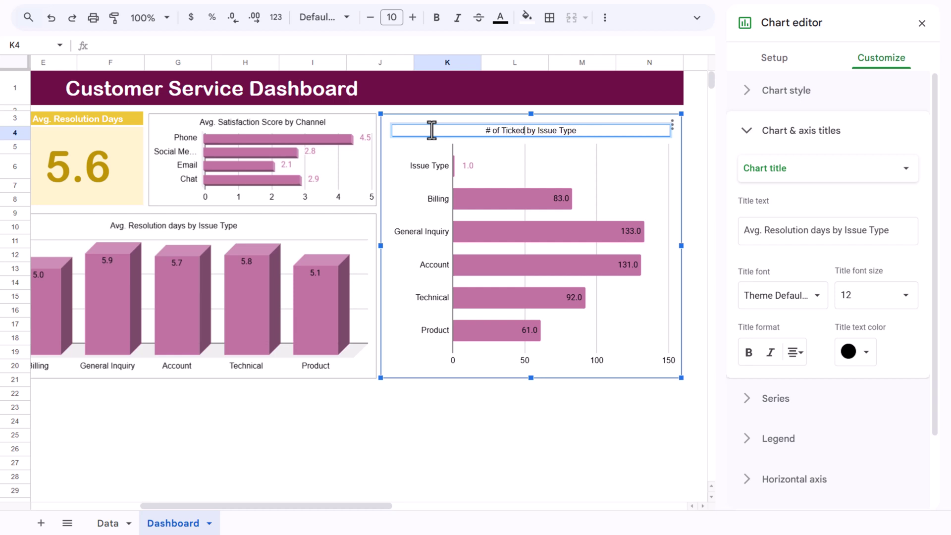
key(BackSpace)
text(ts)
key(Return)
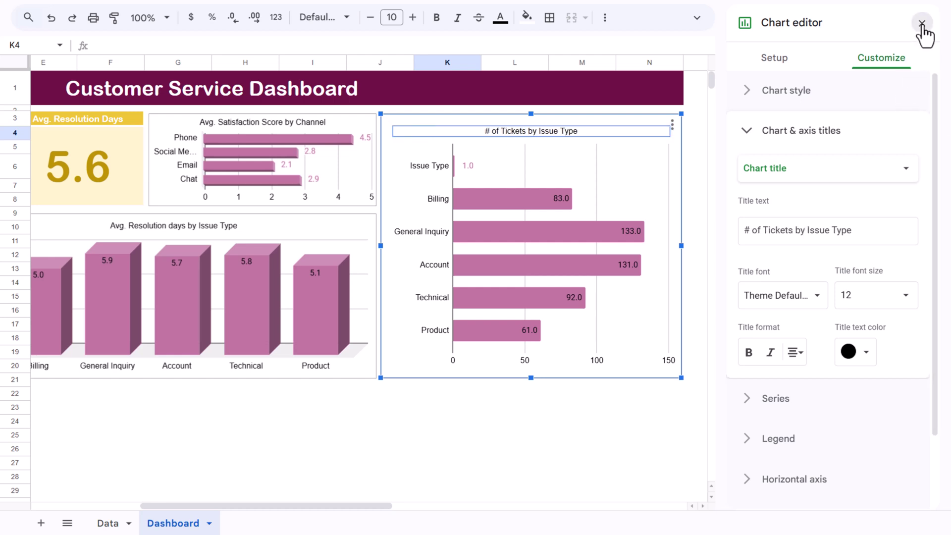
click(607, 413)
drag(237, 505, 145, 505)
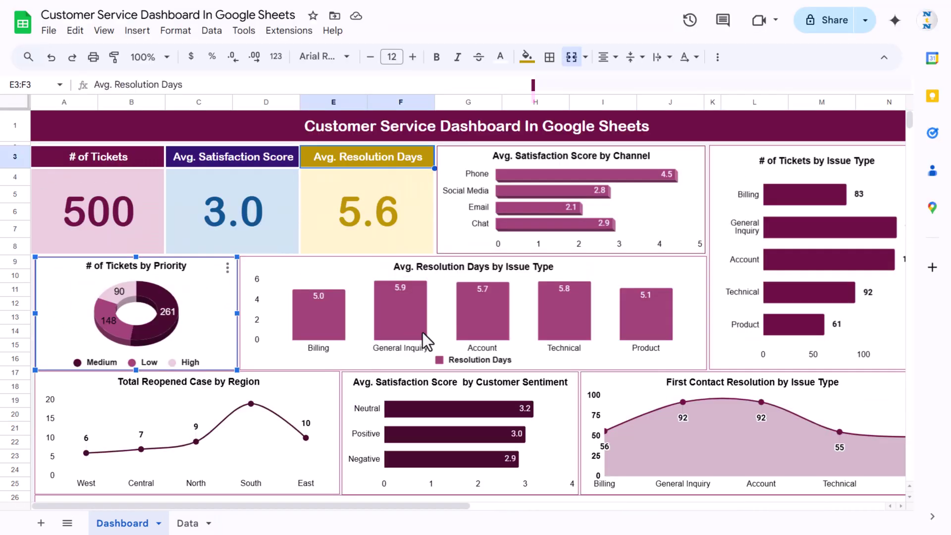
Step: Paste a copy of the Avg. Resolution days by Issue Type chart and place it directly below the priority donut chart, starting at cell A22
scroll(423, 332, down, 6)
scroll(226, 273, up, 4)
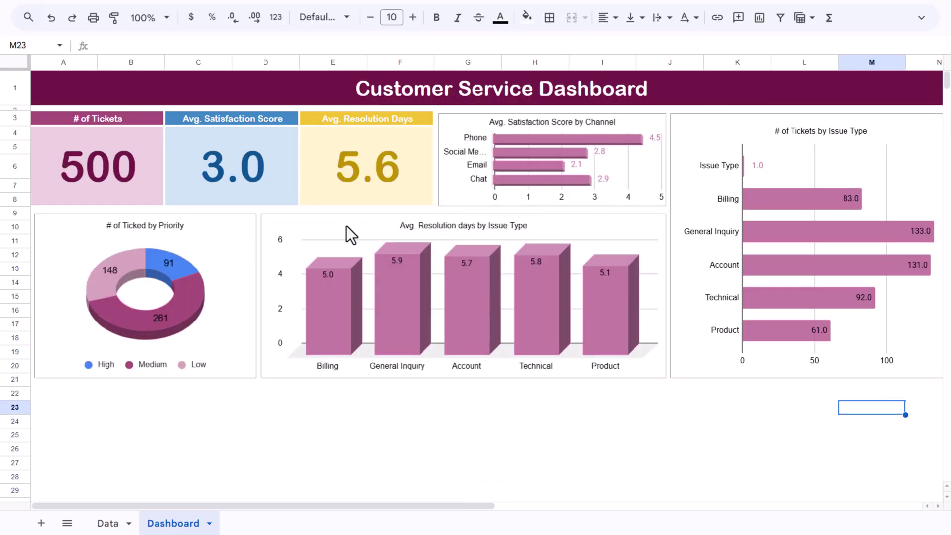
click(348, 220)
key(ctrl+c)
click(112, 420)
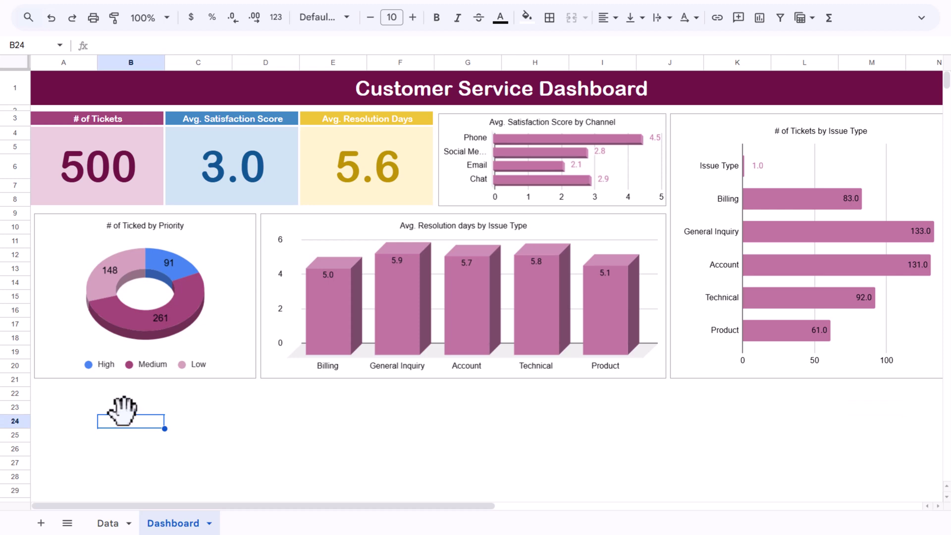
key(ctrl+v)
drag(206, 349, 108, 312)
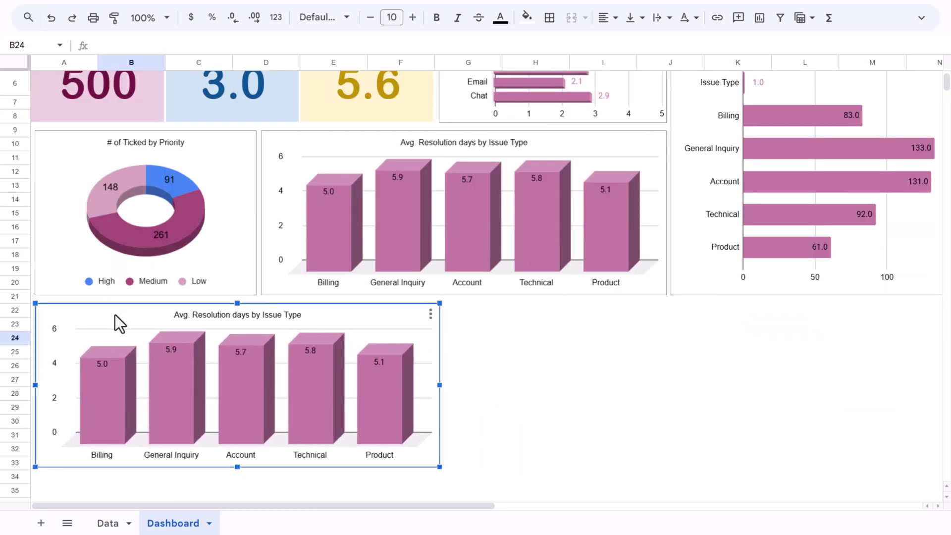
Step: Change the duplicated chart below the priority donut chart to a line chart
double_click(115, 315)
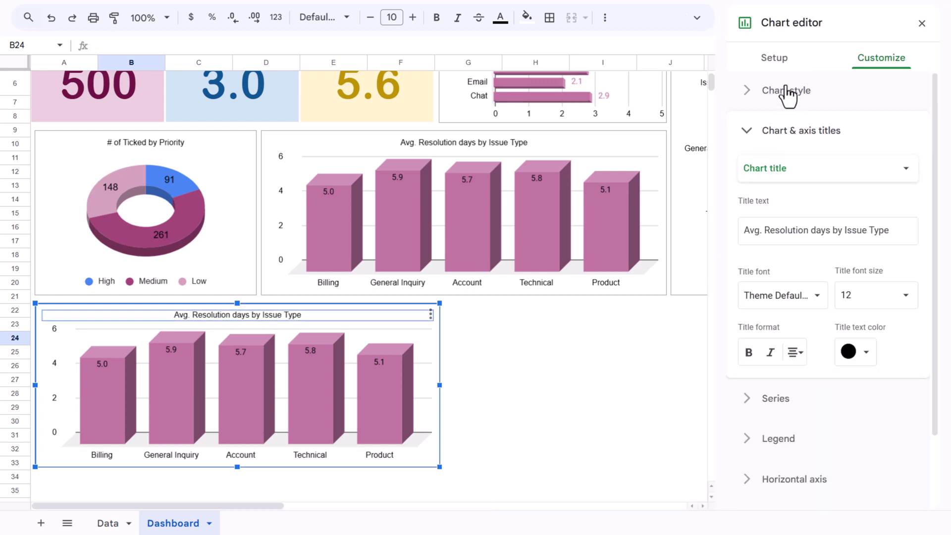
click(786, 58)
click(824, 127)
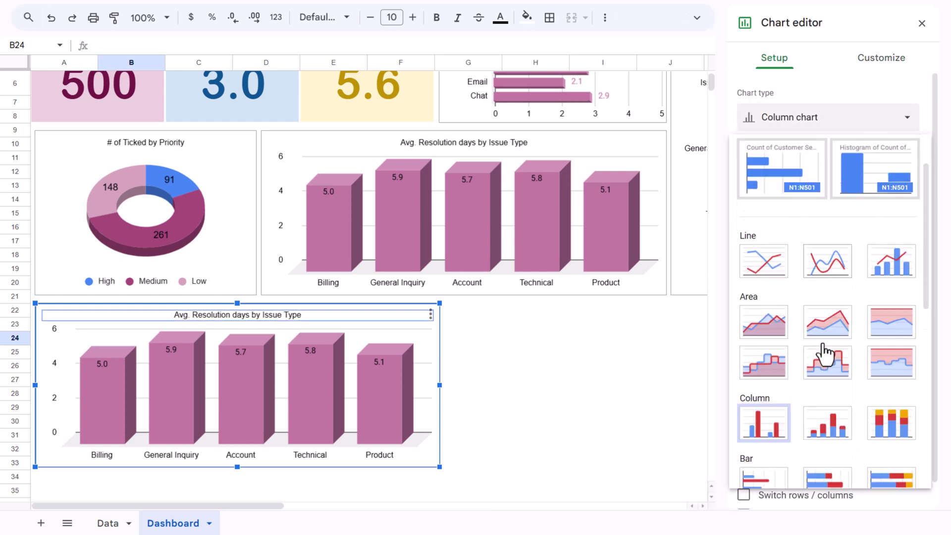
click(763, 200)
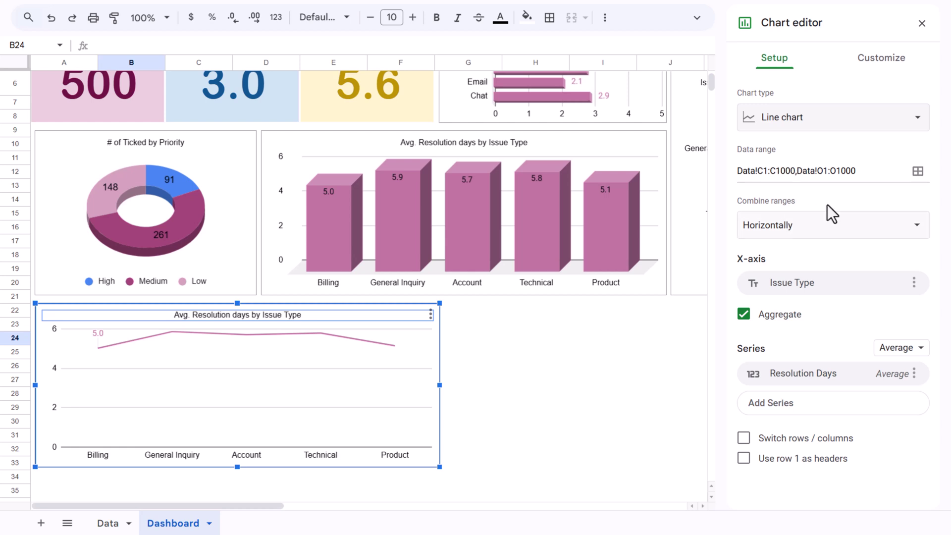
Step: Replace the line chart's data ranges with the Region column Data!F:F and the Reopened Case column Data!M:M
click(919, 172)
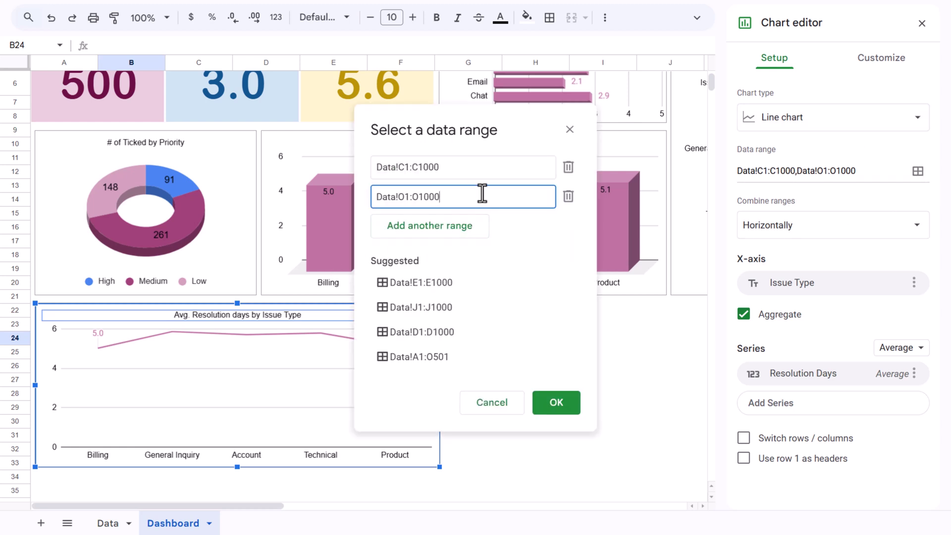
drag(482, 193, 322, 191)
key(BackSpace)
drag(473, 167, 278, 170)
key(BackSpace)
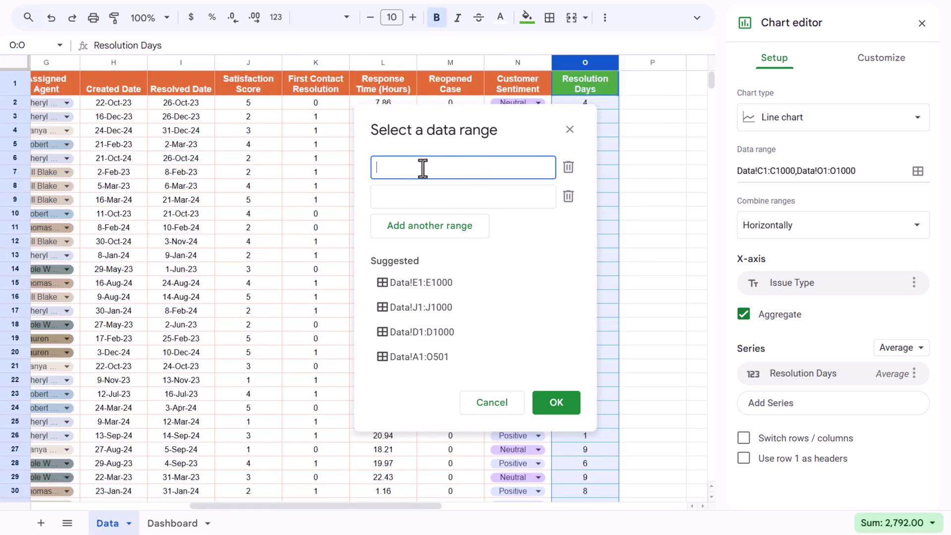
drag(232, 508, 37, 507)
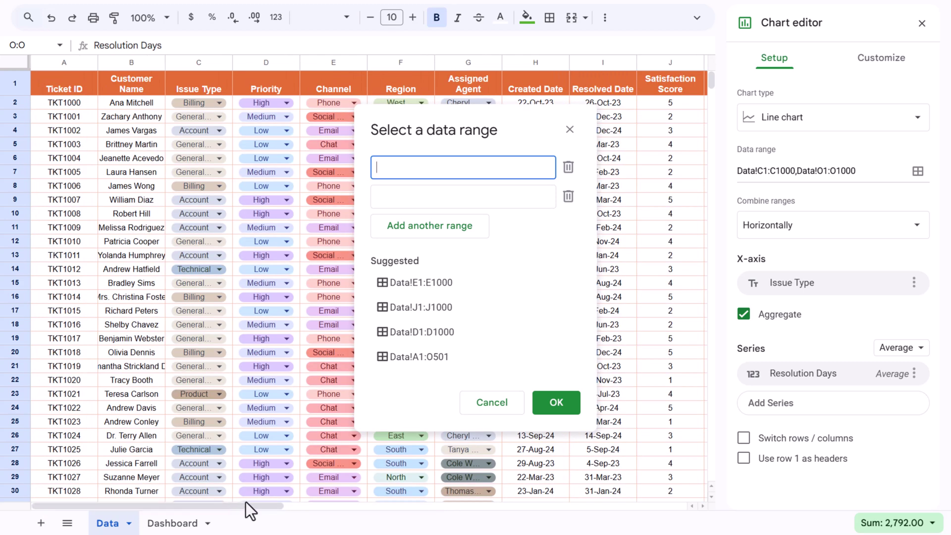
click(406, 61)
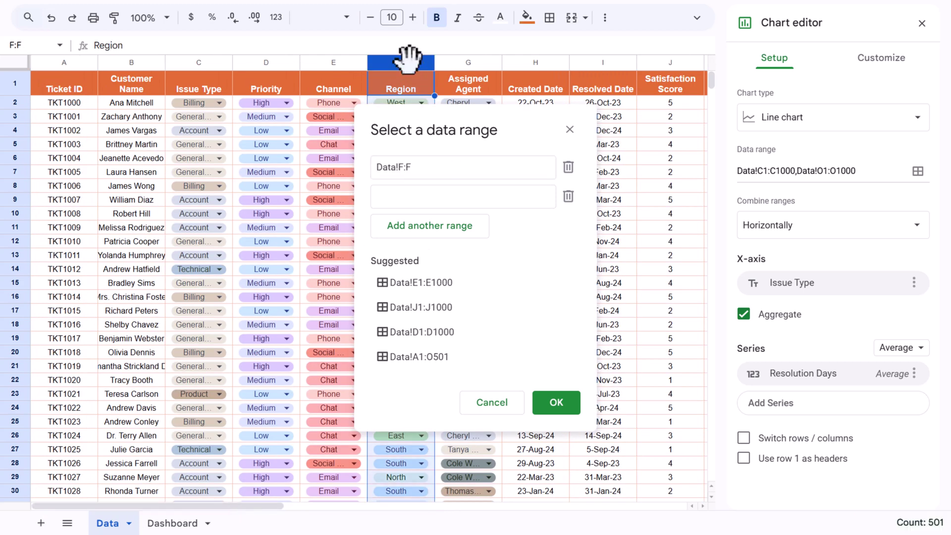
click(431, 196)
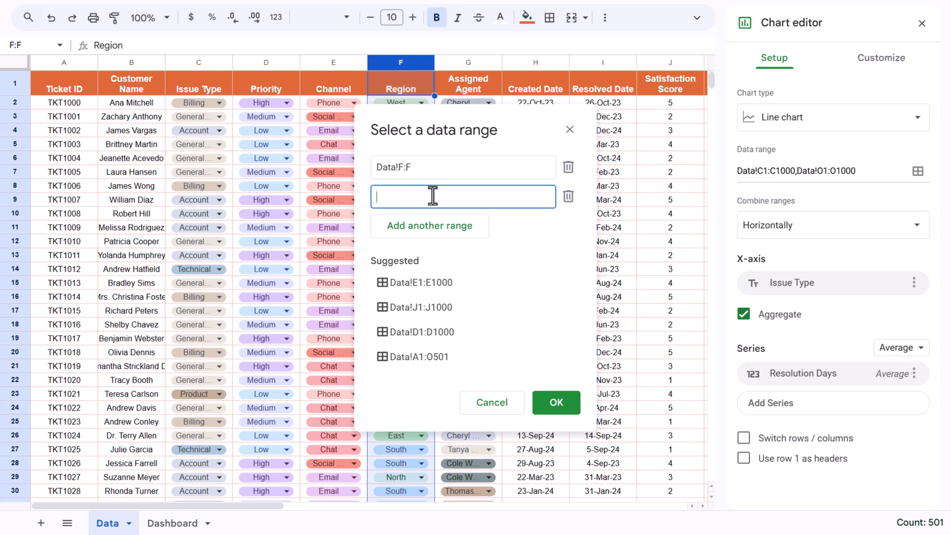
drag(151, 504, 233, 503)
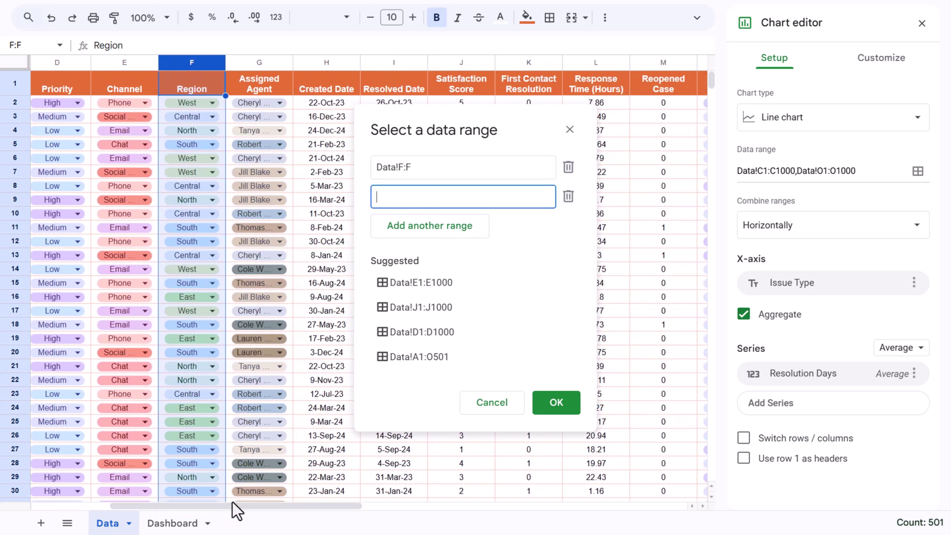
click(664, 62)
click(559, 409)
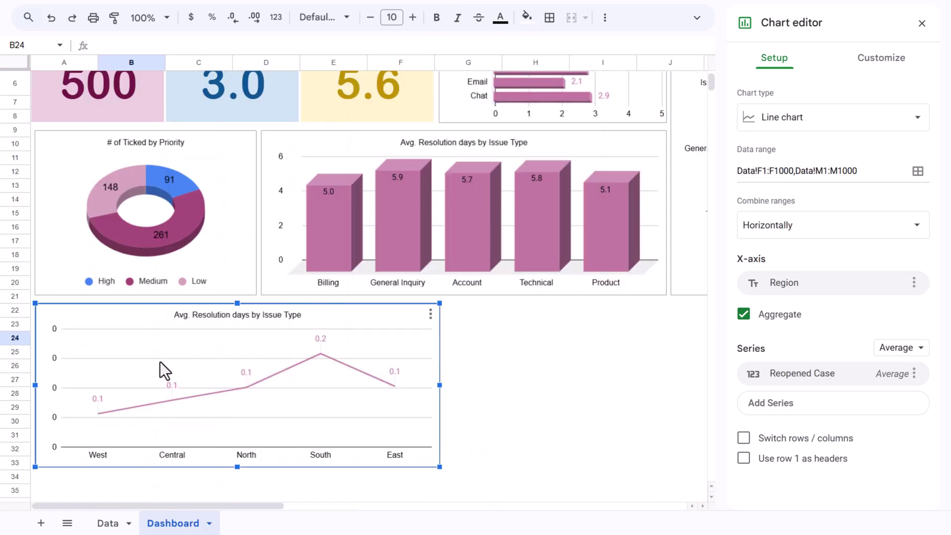
Step: Change the line chart's title to "Reopen Case by Region"
double_click(230, 314)
click(287, 315)
text(Reopen Case by Region)
key(Return)
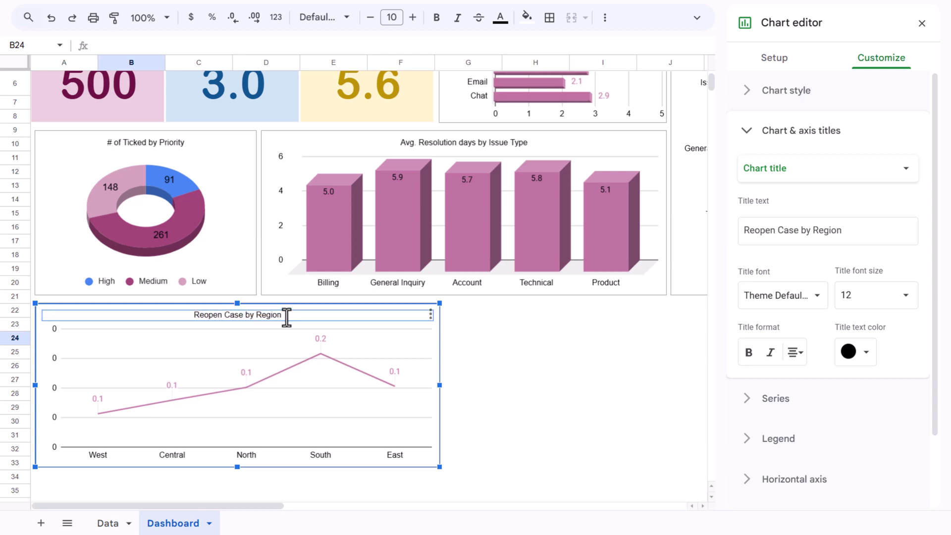
Step: Turn on the Smooth option in the chart style of the Reopen Case by Region line chart
click(357, 373)
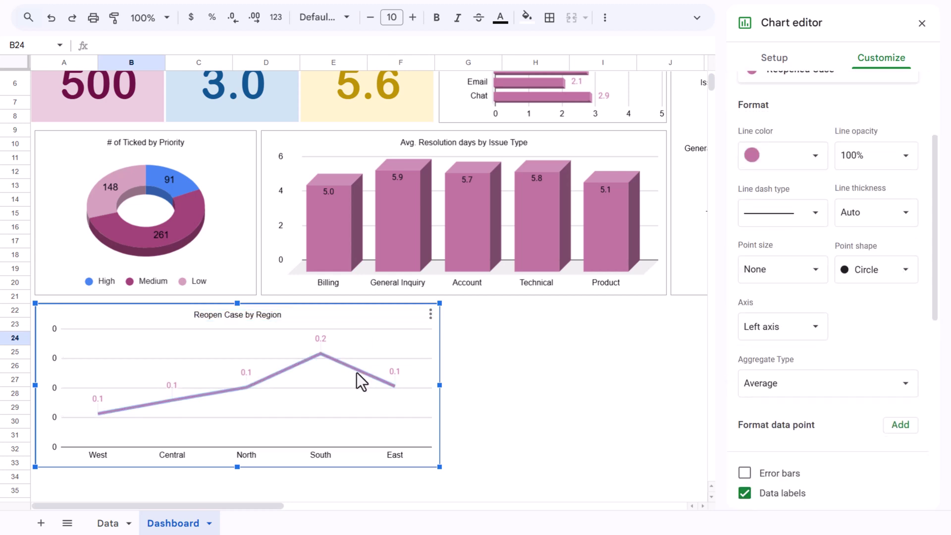
click(879, 57)
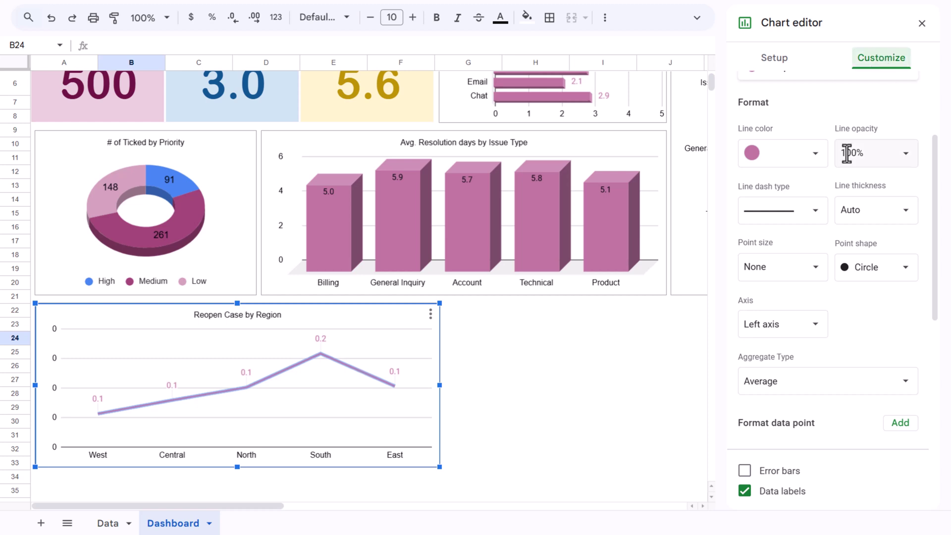
scroll(849, 153, up, 3)
click(798, 96)
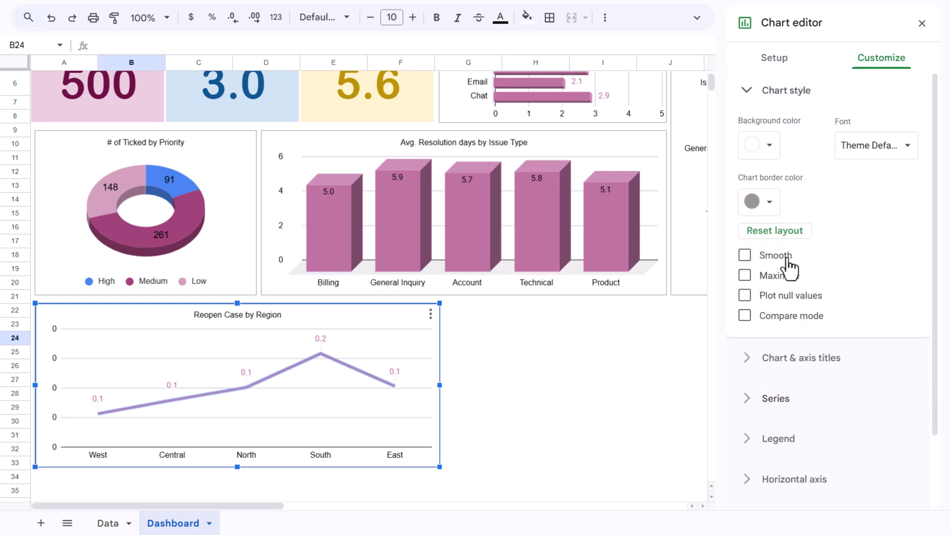
click(776, 261)
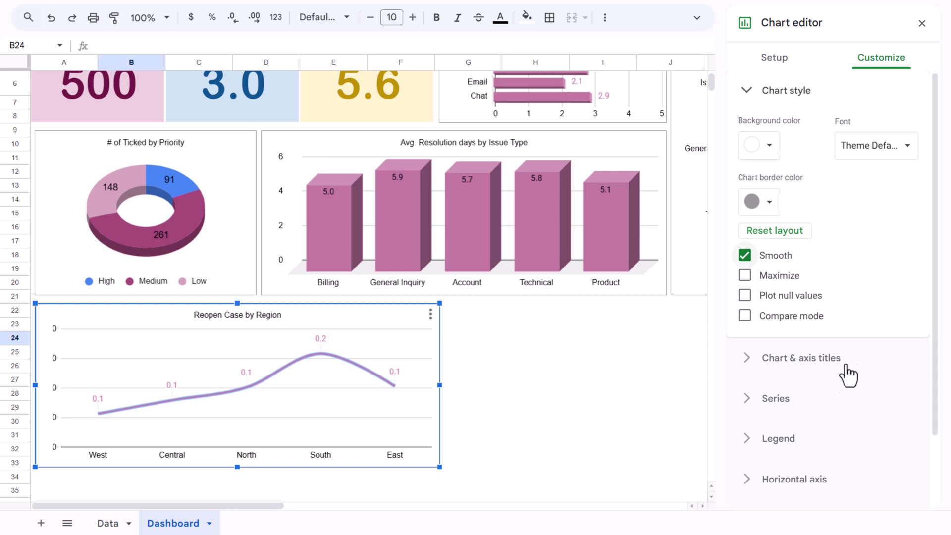
Step: Set the Reopened Case series' point size to 7px in the line chart
click(787, 403)
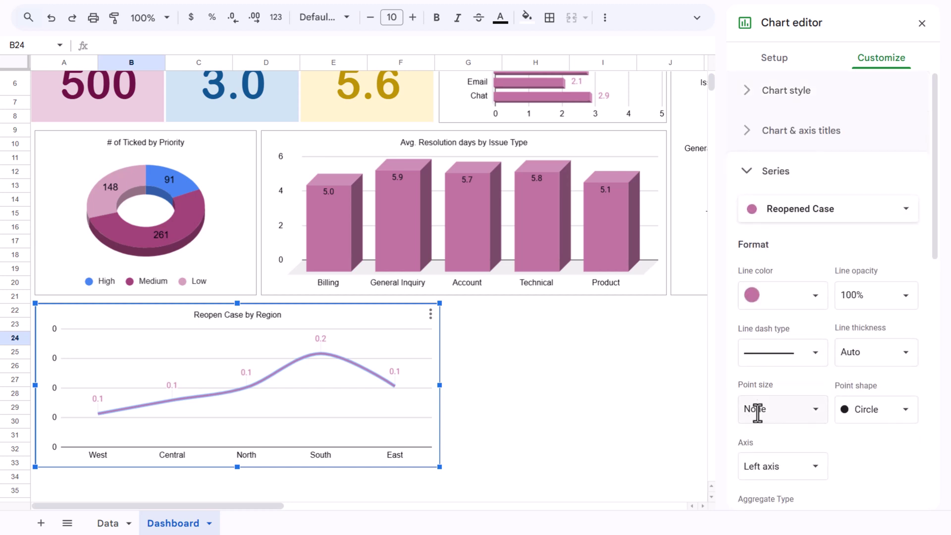
click(819, 413)
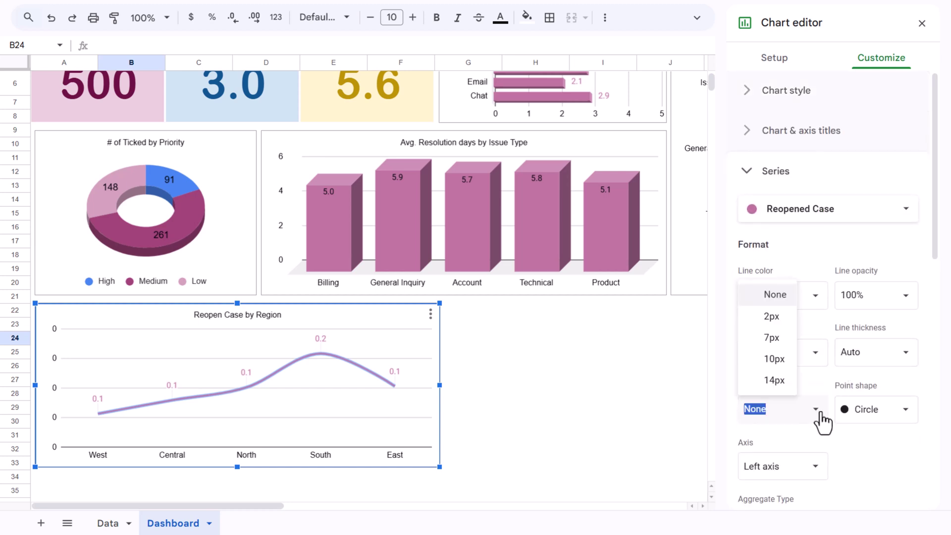
click(775, 338)
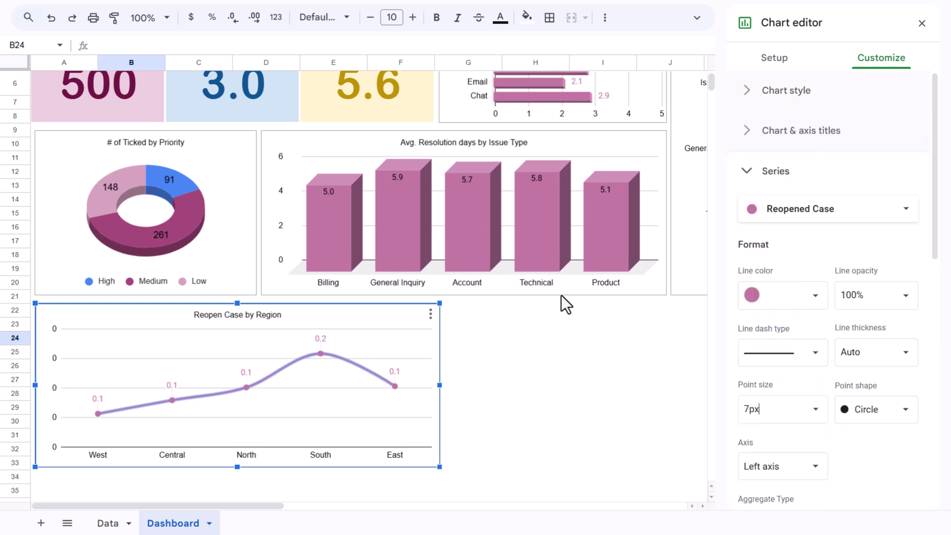
click(522, 321)
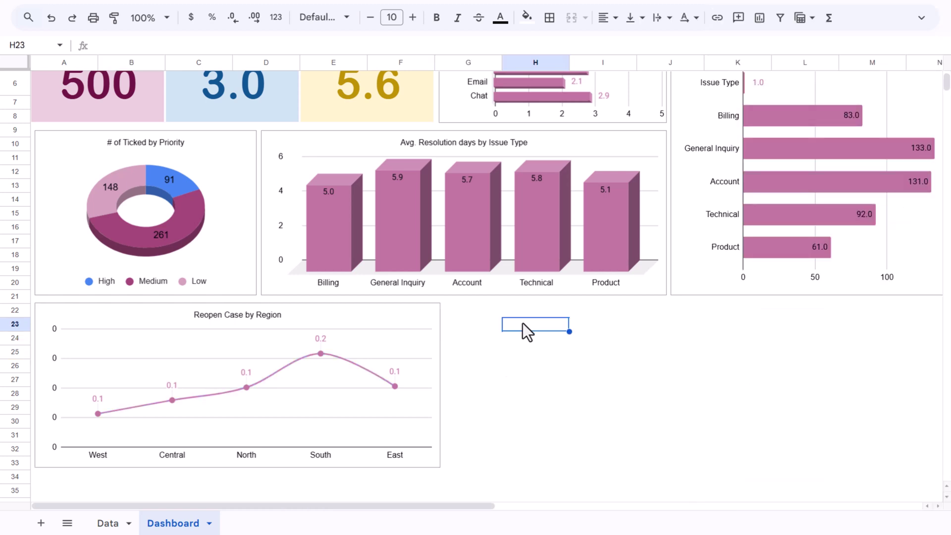
Step: Set the Reopened Case series in the Reopen Case by Region chart to aggregate by Sum
click(322, 341)
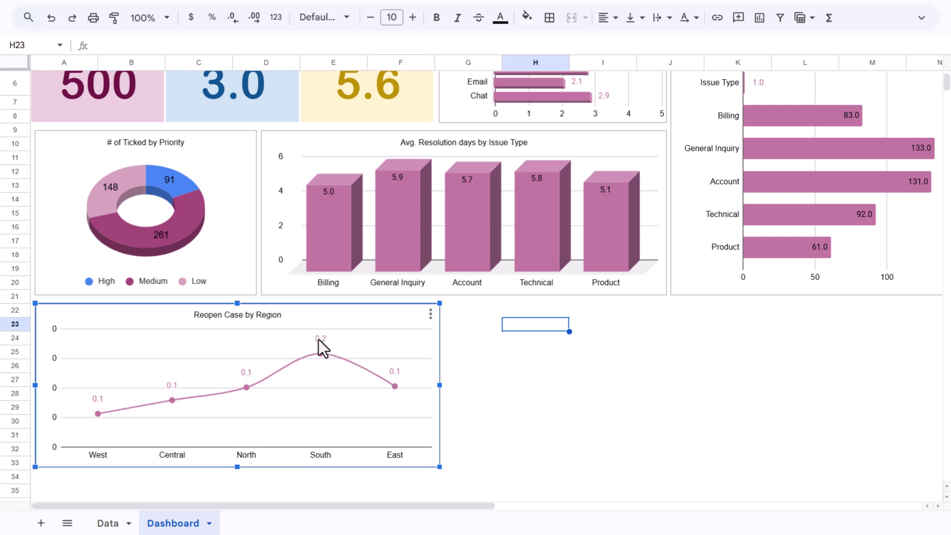
double_click(320, 340)
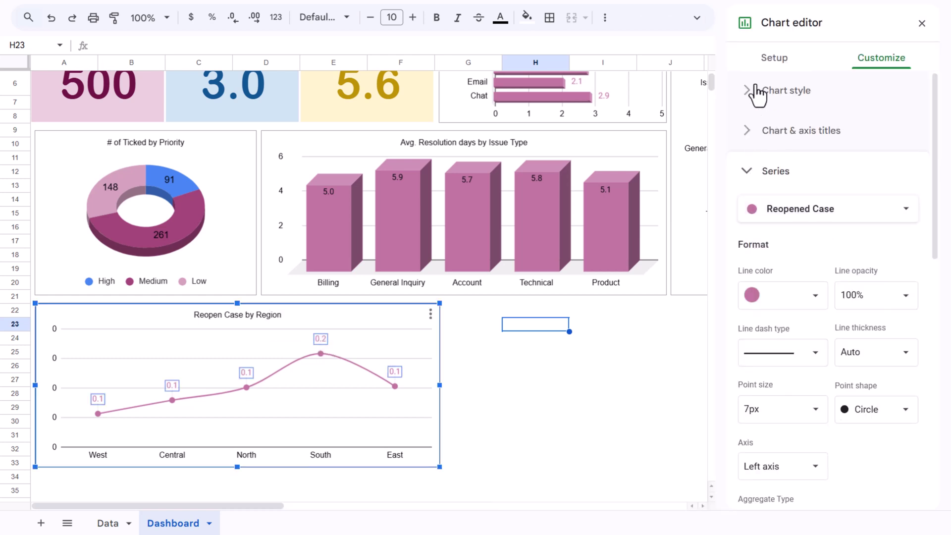
click(773, 59)
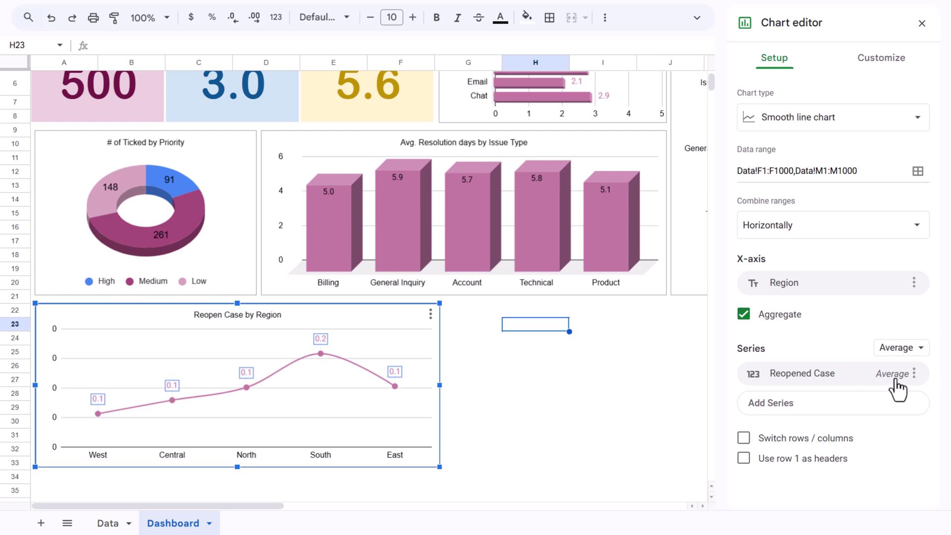
click(919, 351)
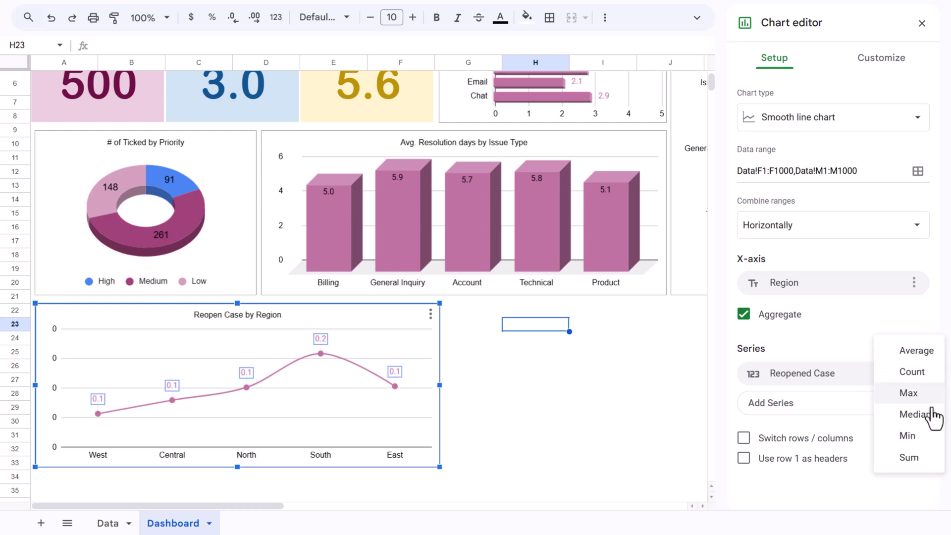
click(912, 457)
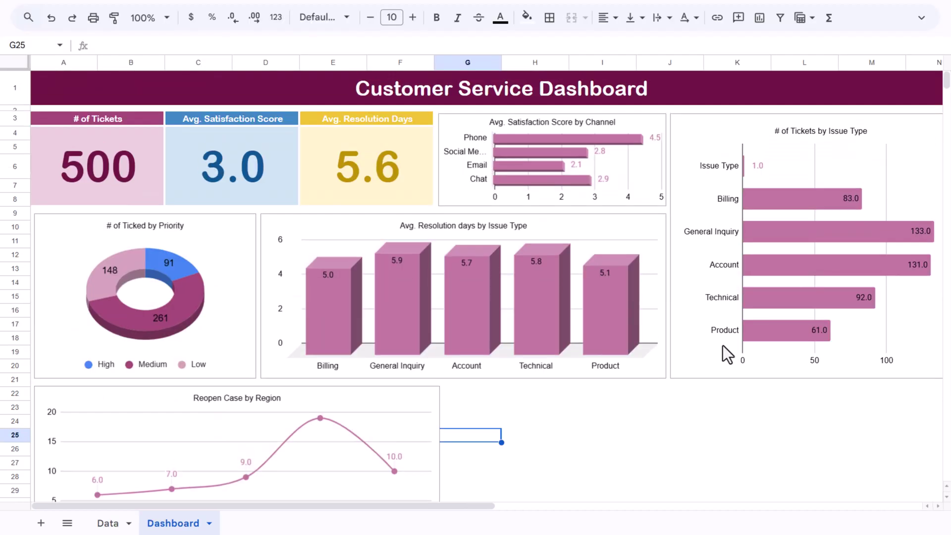
Step: Paste a copy of the Avg. Satisfaction Score by Channel chart beside the Reopen Case by Region chart and stretch it down to row 33
click(531, 120)
key(Escape)
key(ctrl+v)
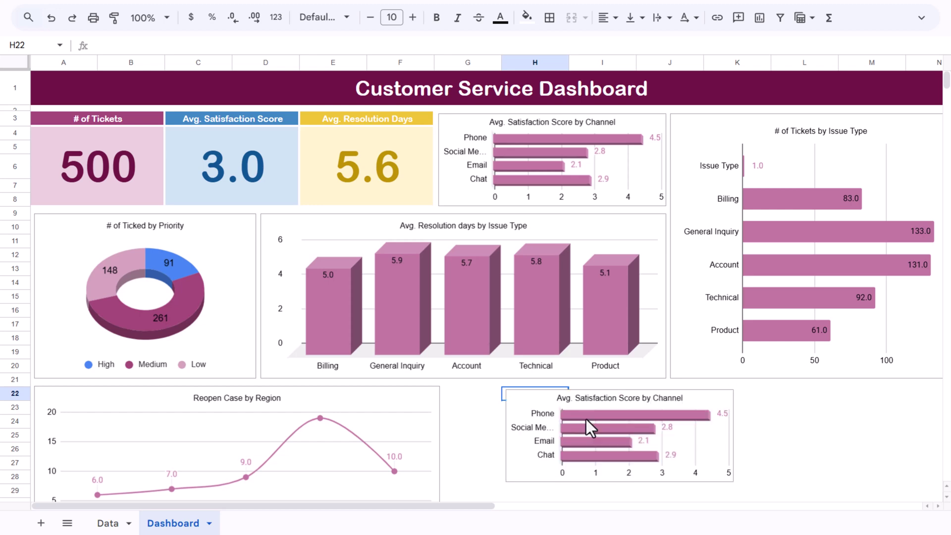
scroll(592, 417, down, 3)
drag(543, 251, 485, 245)
drag(561, 331, 561, 401)
Step: Replace the copied chart's channel range with the Customer Sentiment column, Data!N:N, in its data range
double_click(619, 265)
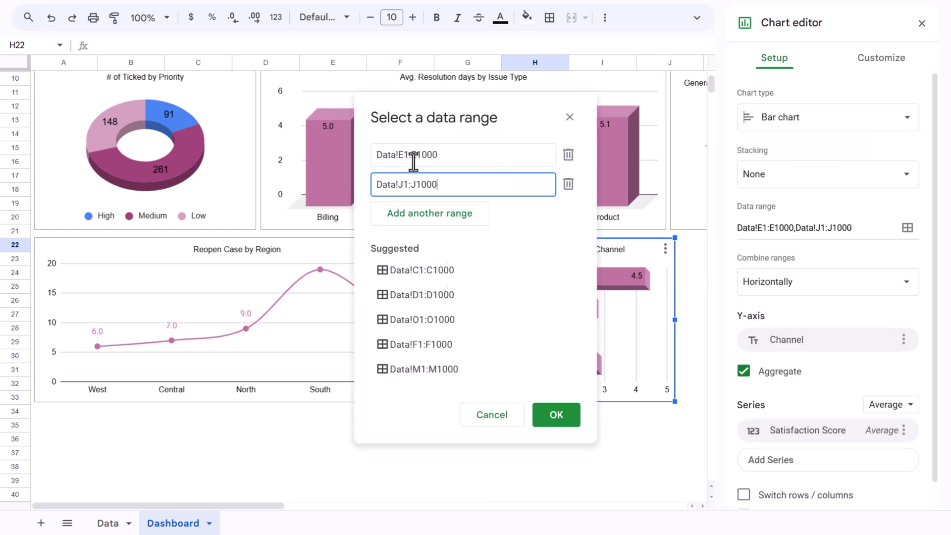
click(465, 154)
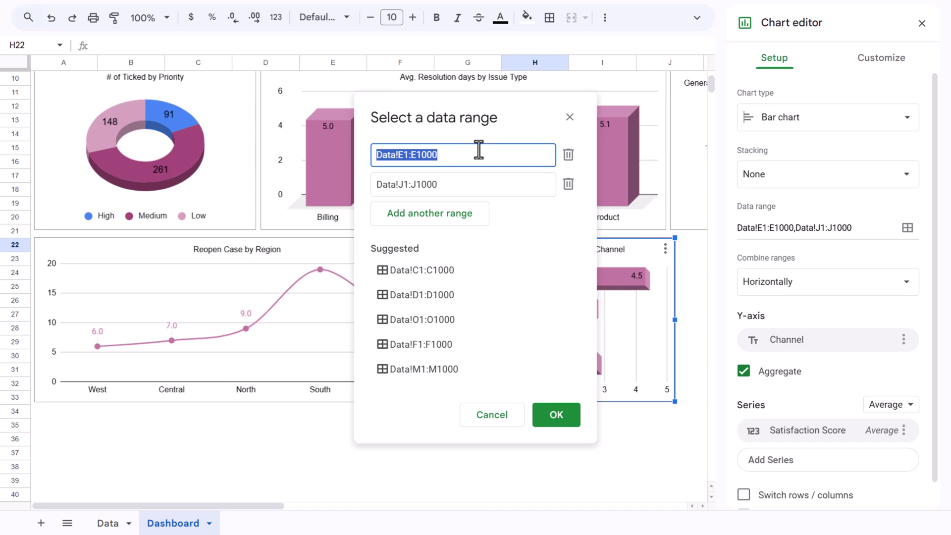
key(BackSpace)
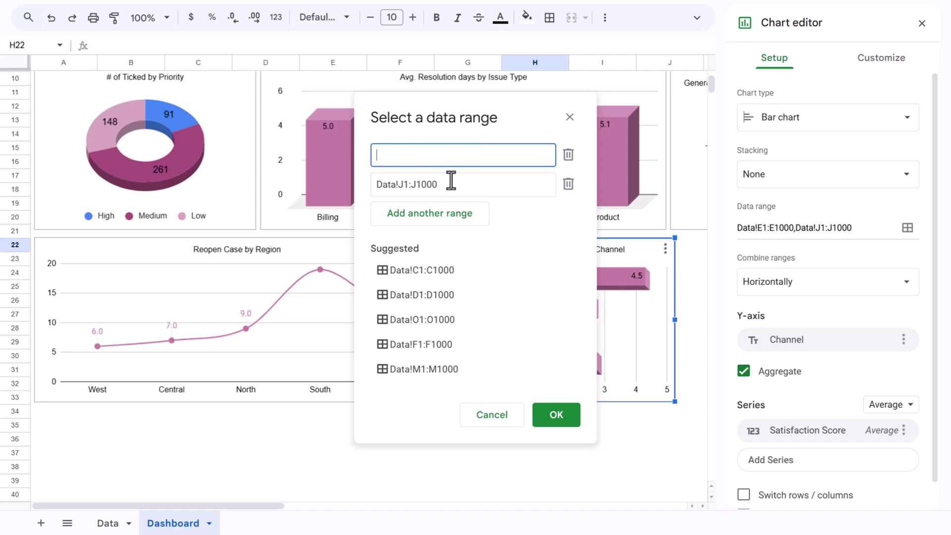
click(108, 524)
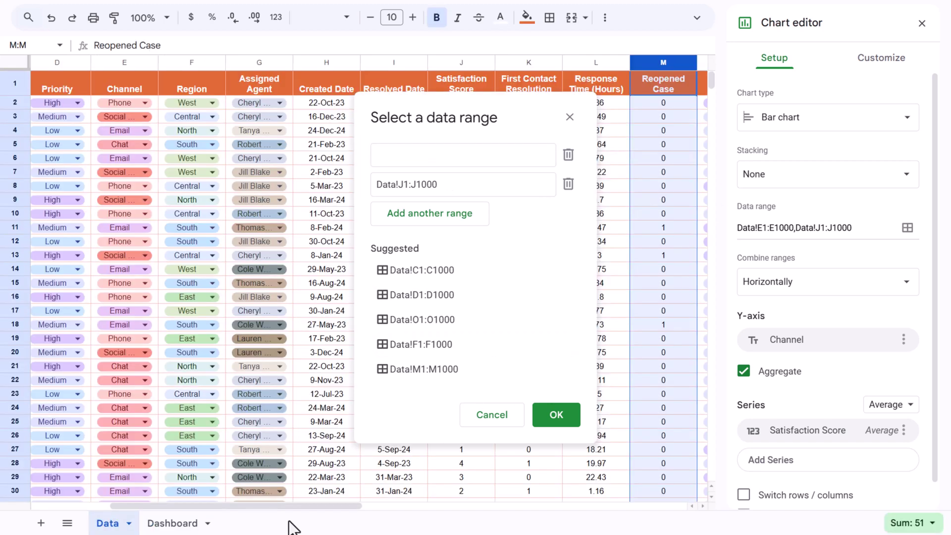
scroll(644, 278, right, 5)
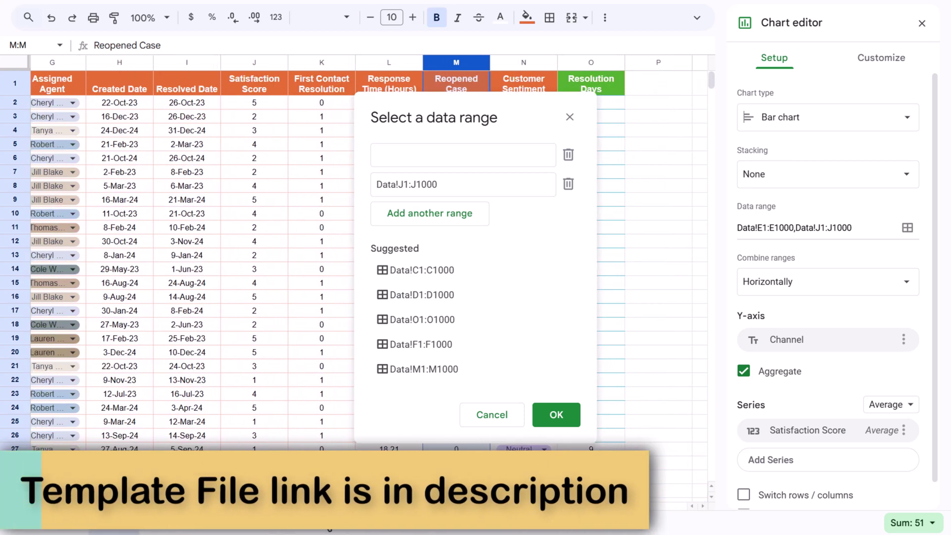
drag(521, 108, 339, 105)
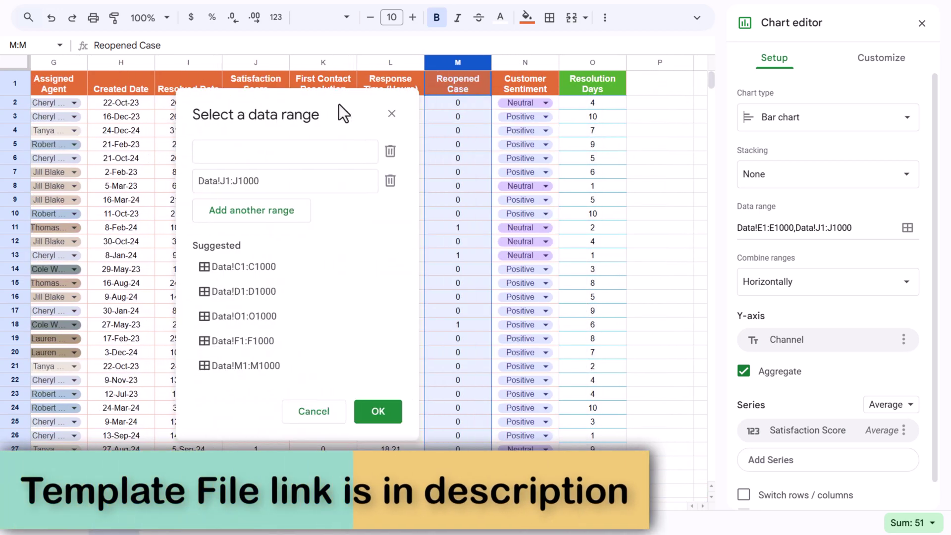
click(528, 70)
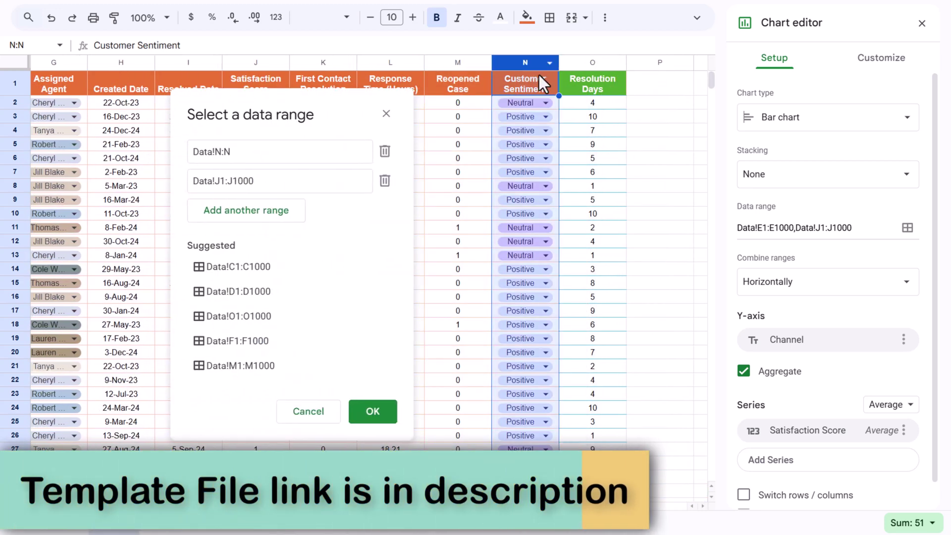
click(372, 415)
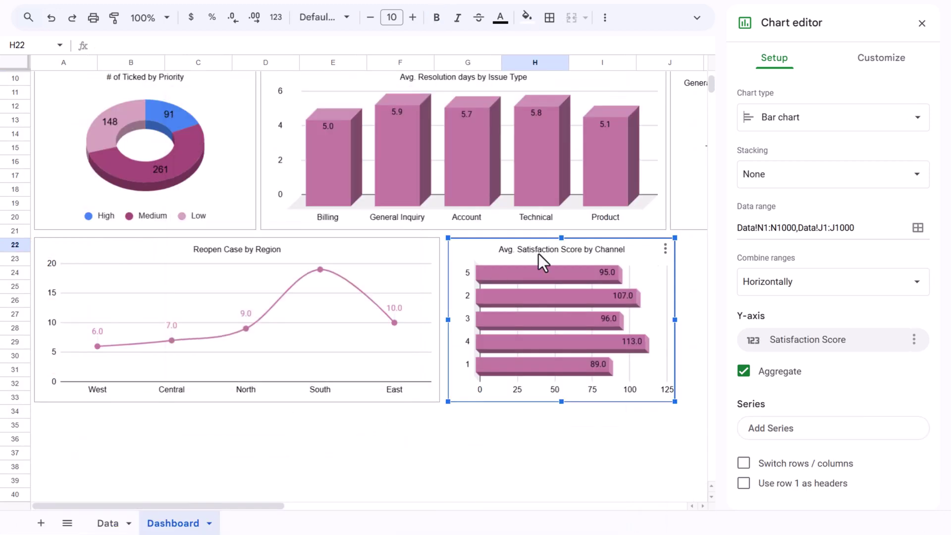
Step: Retitle the copied satisfaction chart "Avg. Satisfaction Score by Customer Sentiment"
click(605, 252)
click(639, 252)
double_click(639, 251)
text(Cust)
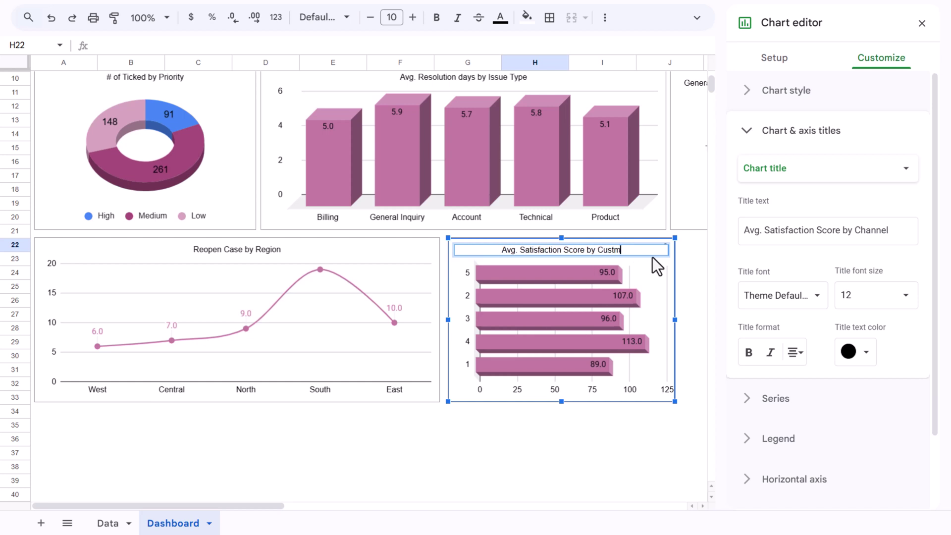
text(omer )
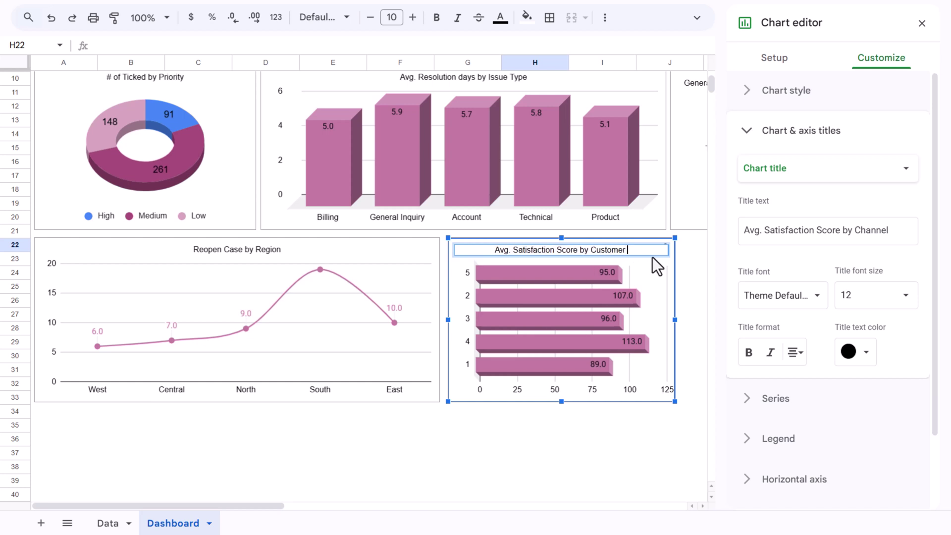
text(Sentiment)
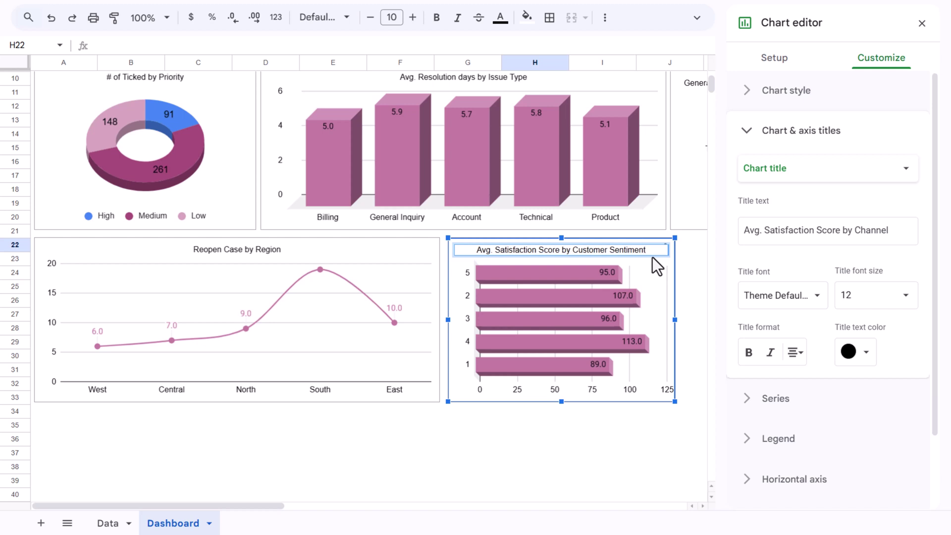
key(Return)
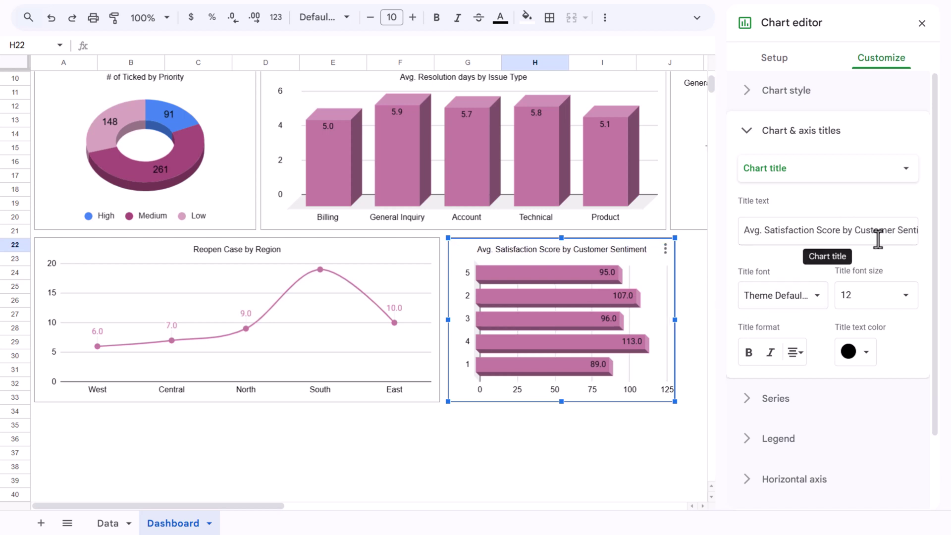
Step: Set the Y-axis of the Avg. Satisfaction Score by Customer Sentiment chart to Customer Sentiment
click(775, 58)
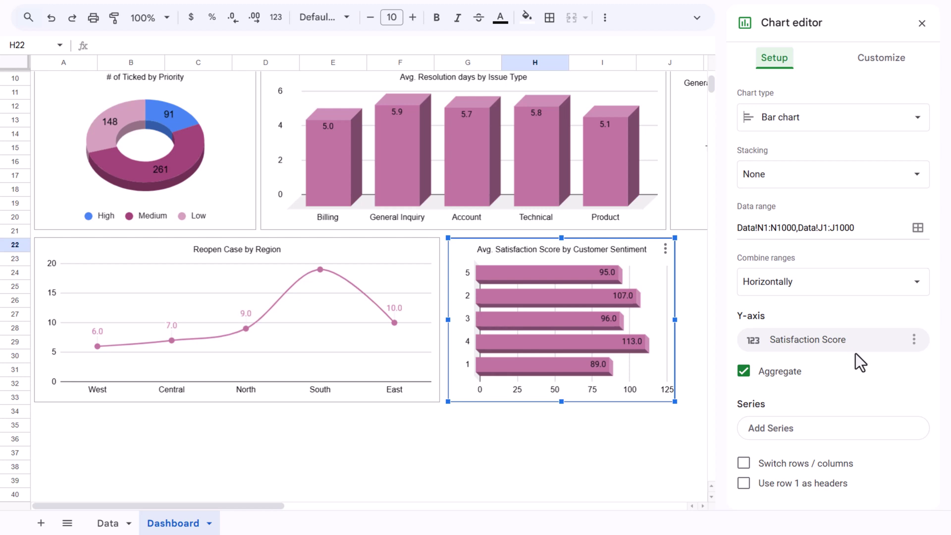
click(846, 340)
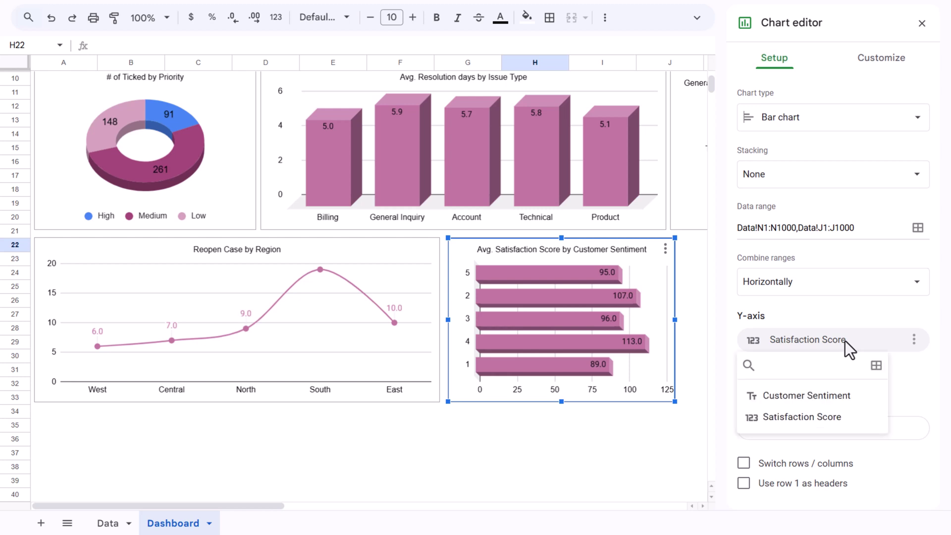
click(814, 396)
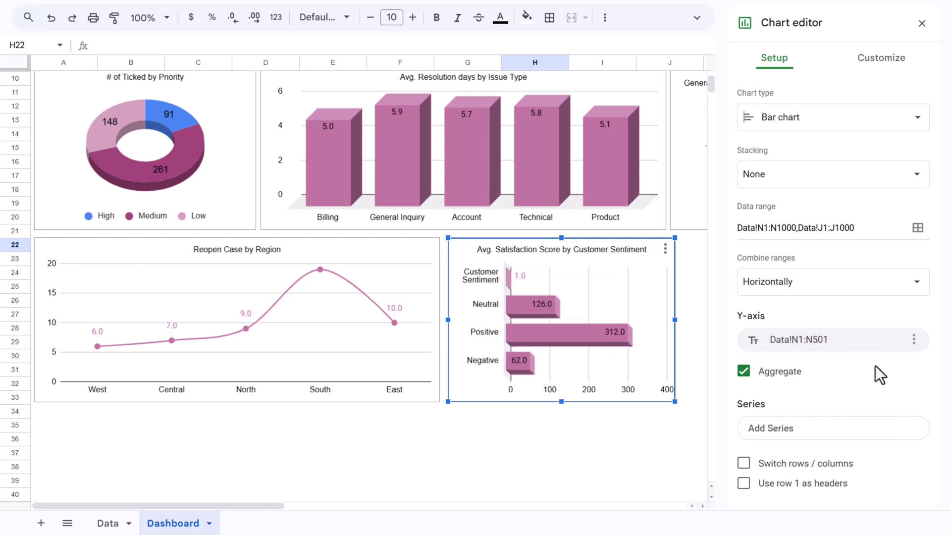
Step: Use row 1 as headers in the sentiment chart and add Satisfaction Score as an averaged series
click(789, 487)
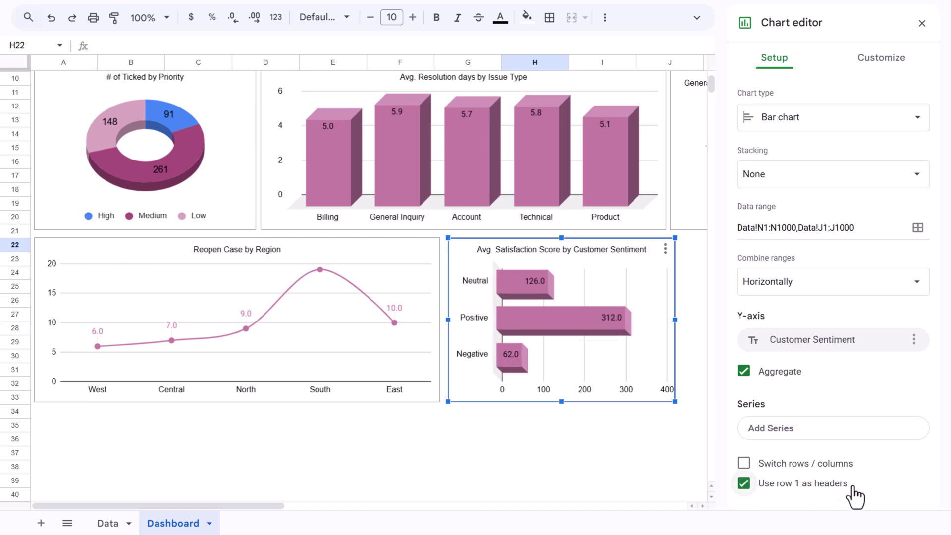
click(805, 430)
click(797, 487)
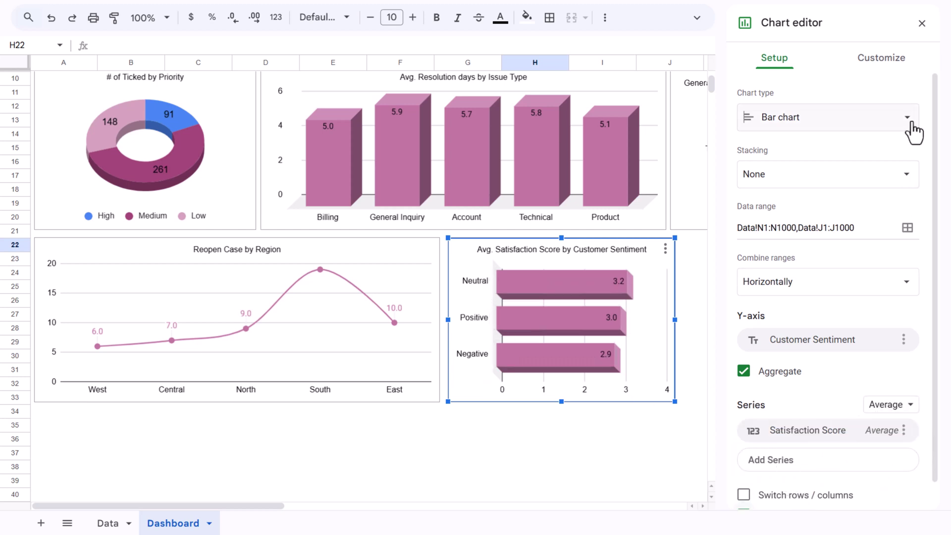
Step: Paste a copy of the Avg. Resolution days by Issue Type chart at J22 and narrow it to end at column N
click(705, 277)
click(729, 340)
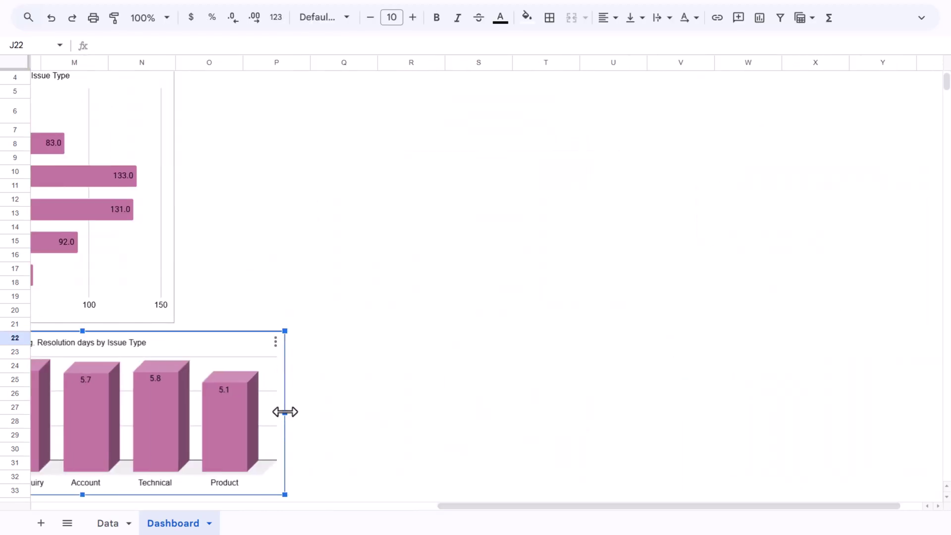
drag(285, 412, 174, 413)
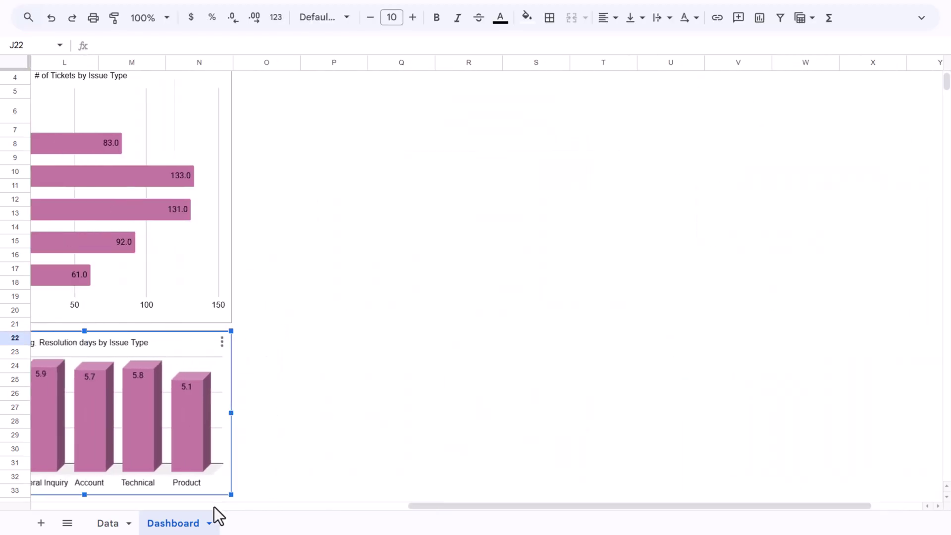
Step: Change the copied Avg. Resolution days by Issue Type chart in row 22 to an area chart
scroll(215, 506, left, 10)
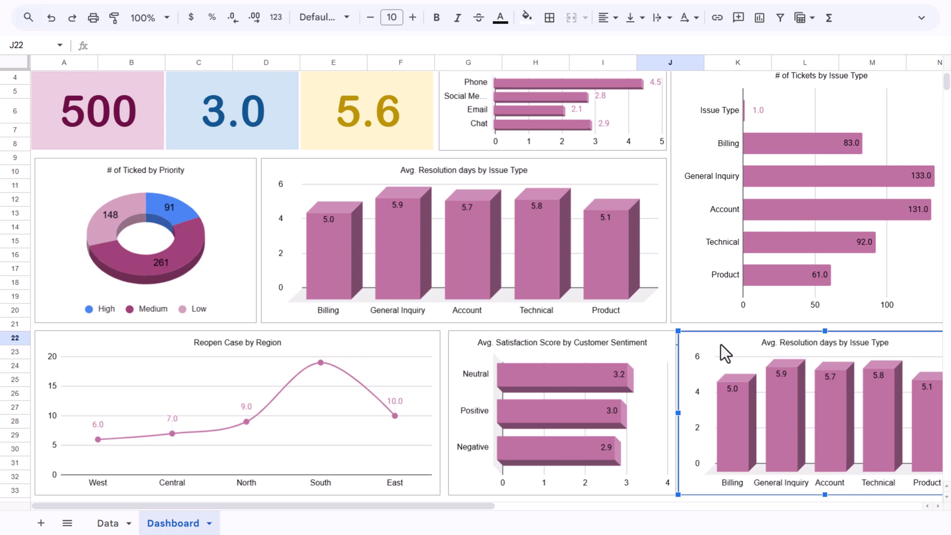
double_click(721, 344)
click(734, 132)
click(778, 61)
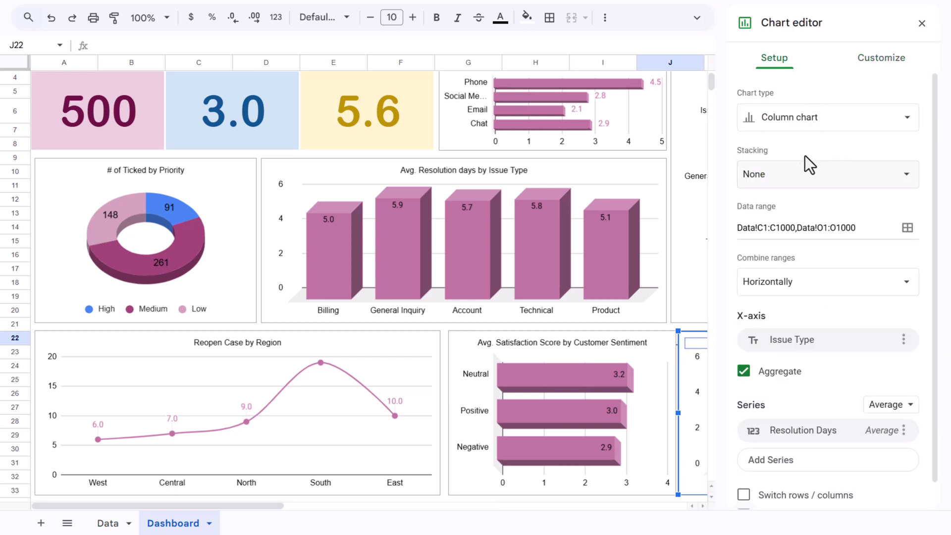
click(803, 121)
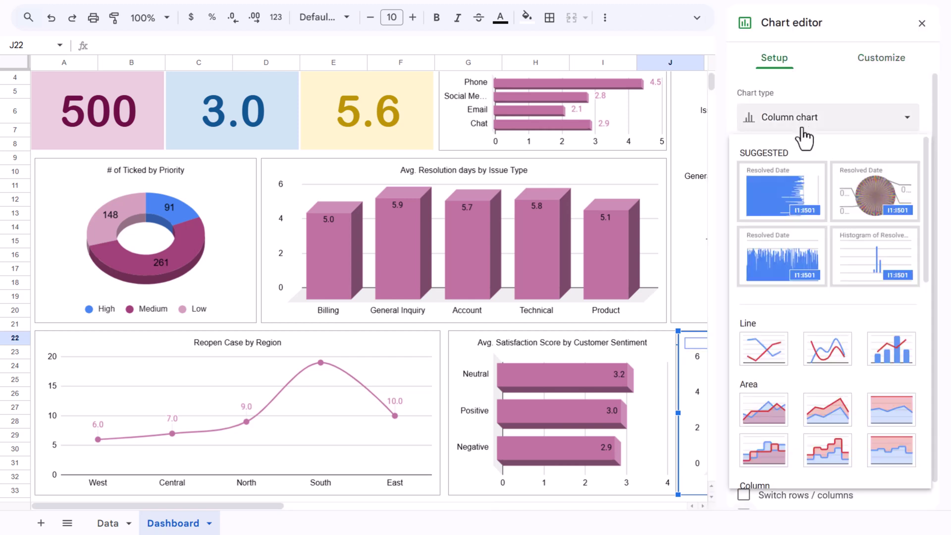
click(767, 412)
Step: Replace the area chart's Resolution Days range with the First Contact Resolution column, Data!K:K
drag(209, 507, 347, 528)
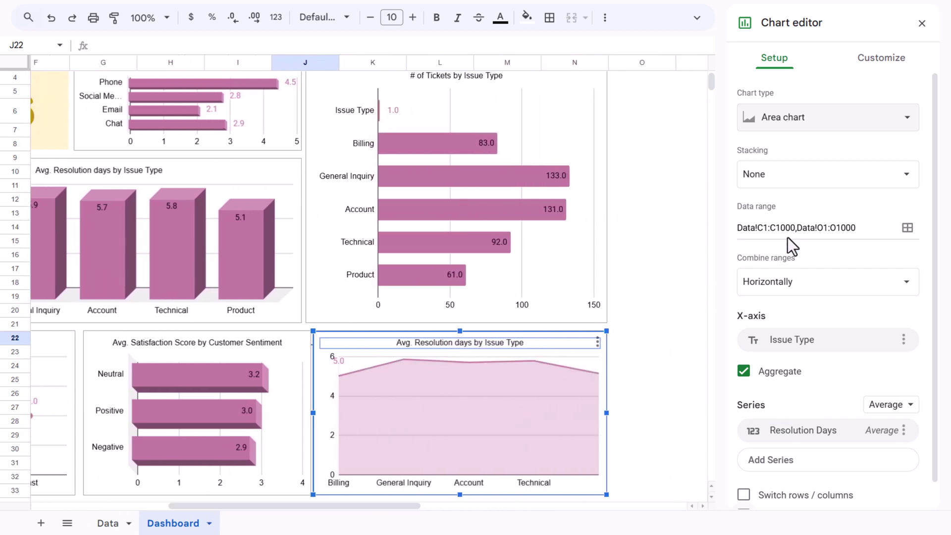
click(904, 233)
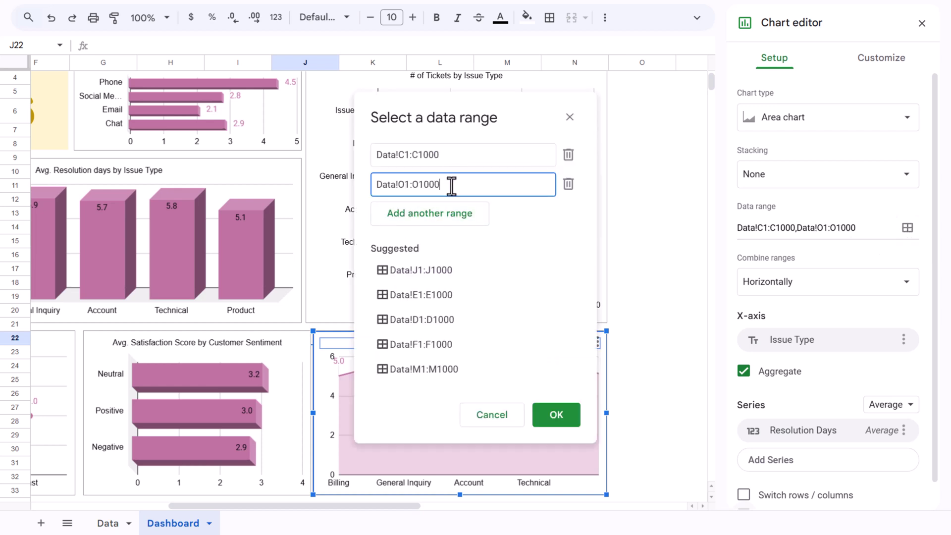
drag(449, 186, 359, 186)
key(BackSpace)
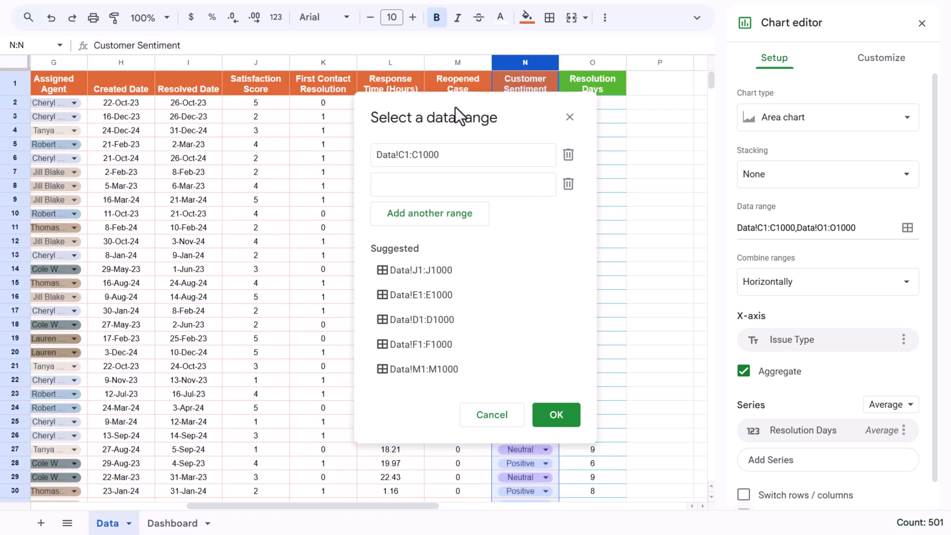
click(331, 60)
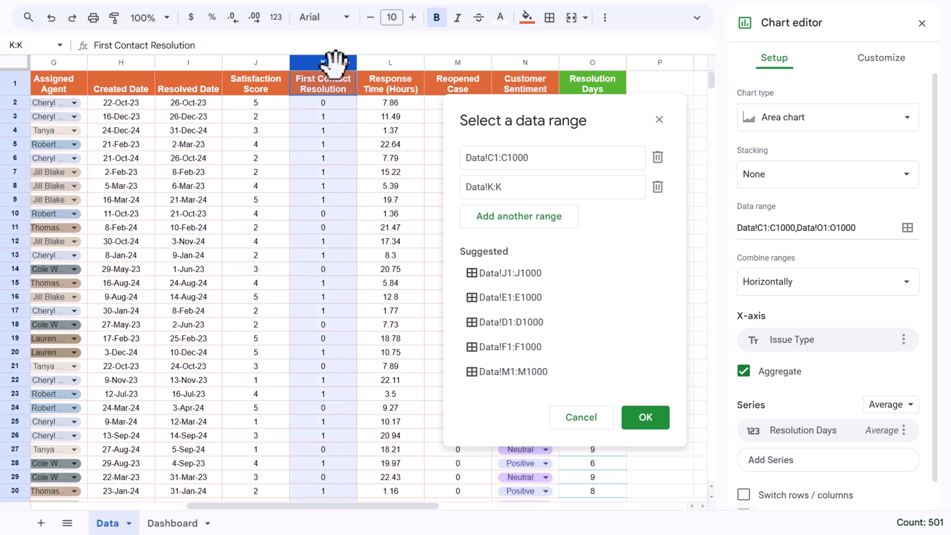
click(646, 417)
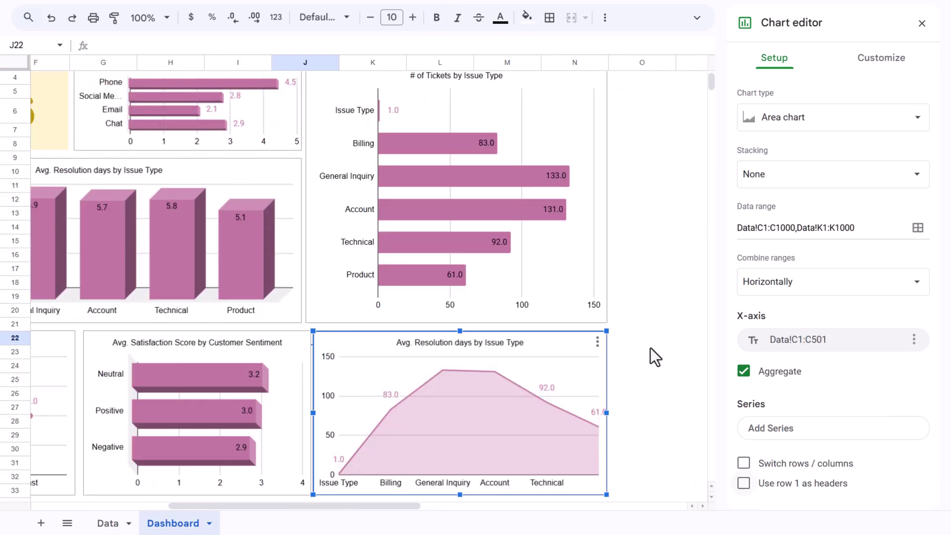
Step: Retitle the area chart "FCR by Issue Type"
double_click(470, 343)
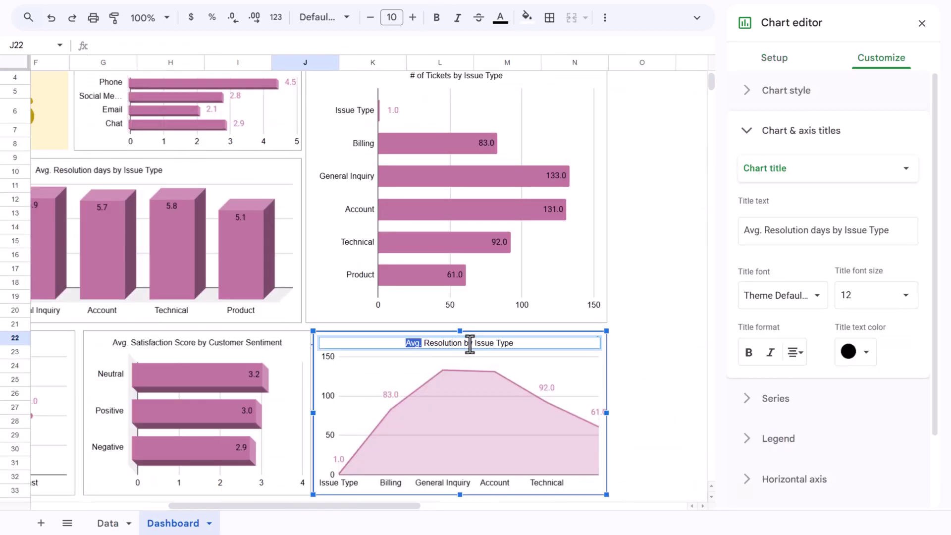
text(FCR)
key(Delete)
key(Delete)
key(Delete)
key(Delete)
key(Delete)
key(Delete)
key(Delete)
key(Delete)
key(Delete)
key(Delete)
key(Delete)
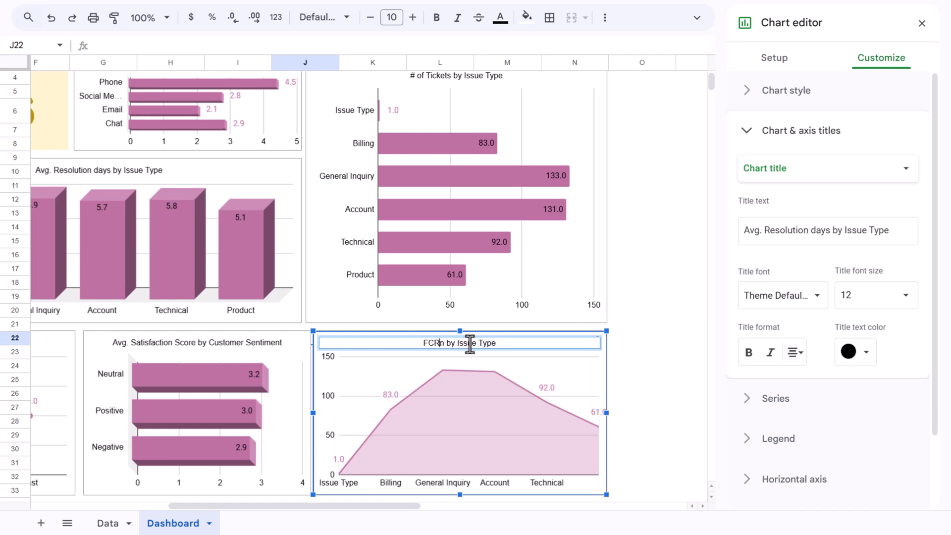
key(Return)
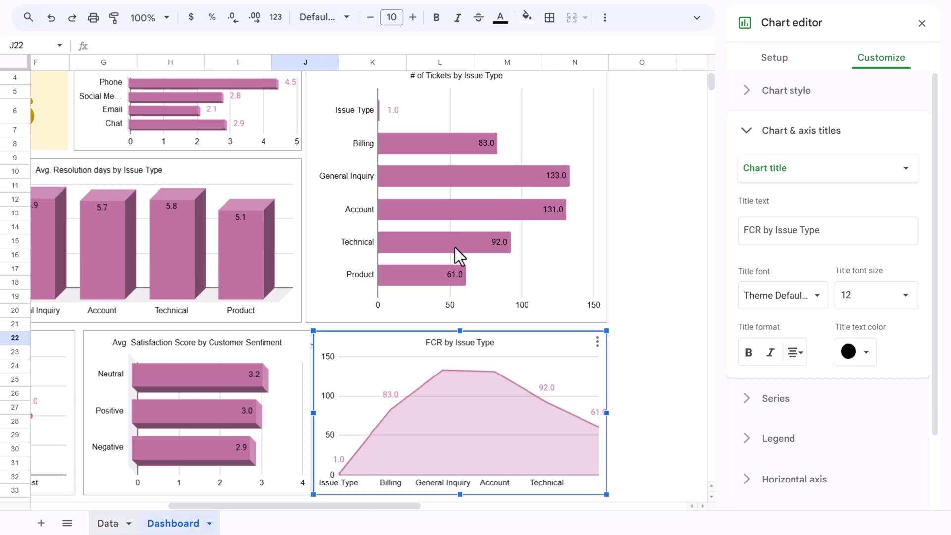
Step: Check the First Contact Resolution column on the Data sheet and return to the Dashboard sheet
click(105, 523)
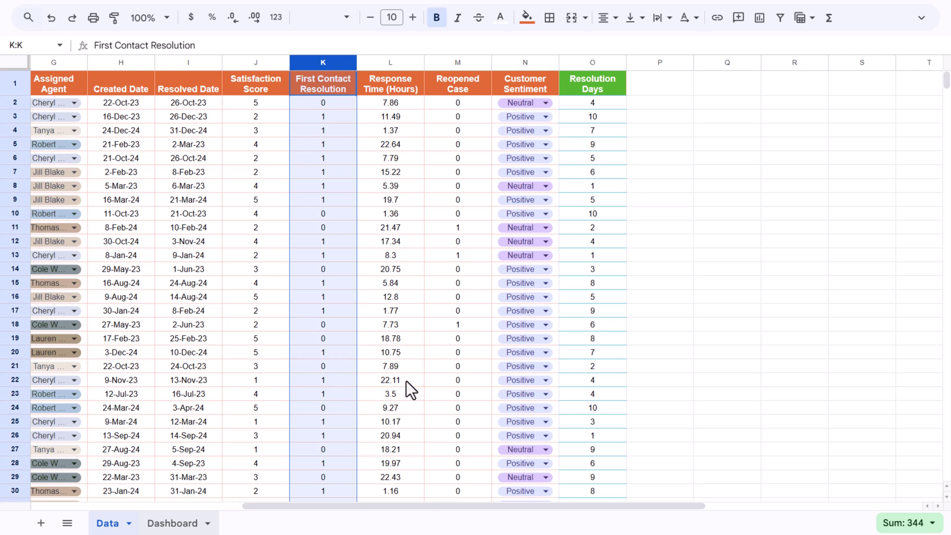
click(184, 523)
scroll(392, 417, down, 2)
click(328, 398)
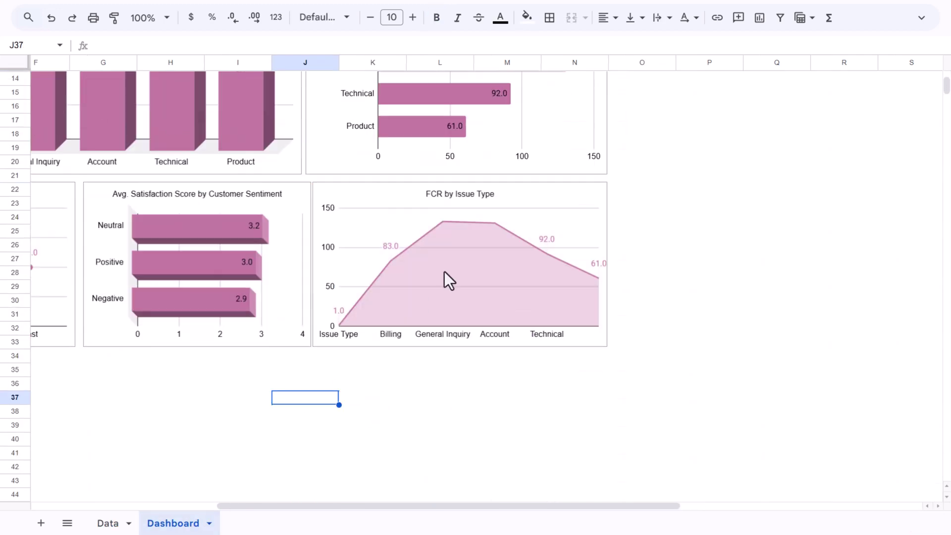
Step: Turn on the Smooth option in the chart style of the FCR by Issue Type area chart
click(459, 234)
double_click(476, 233)
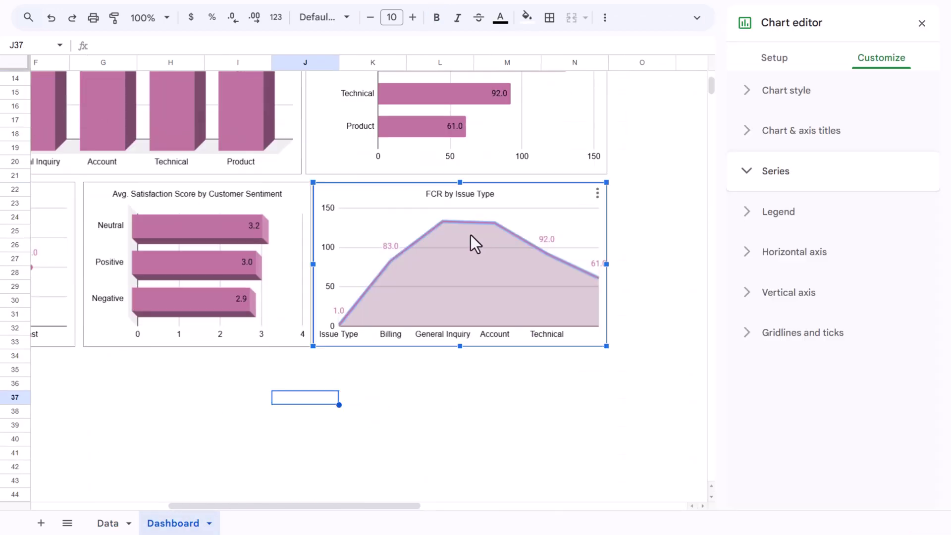
click(802, 94)
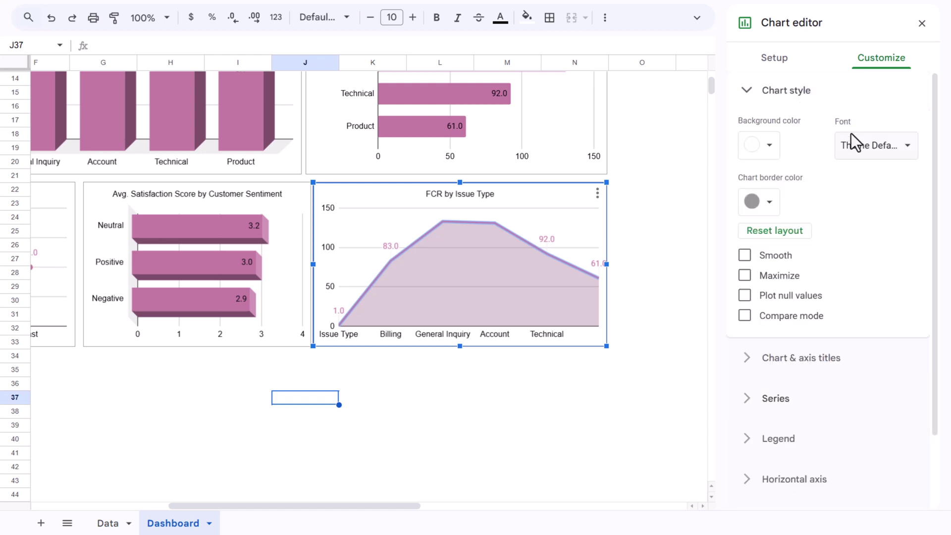
click(771, 259)
drag(244, 504, 73, 504)
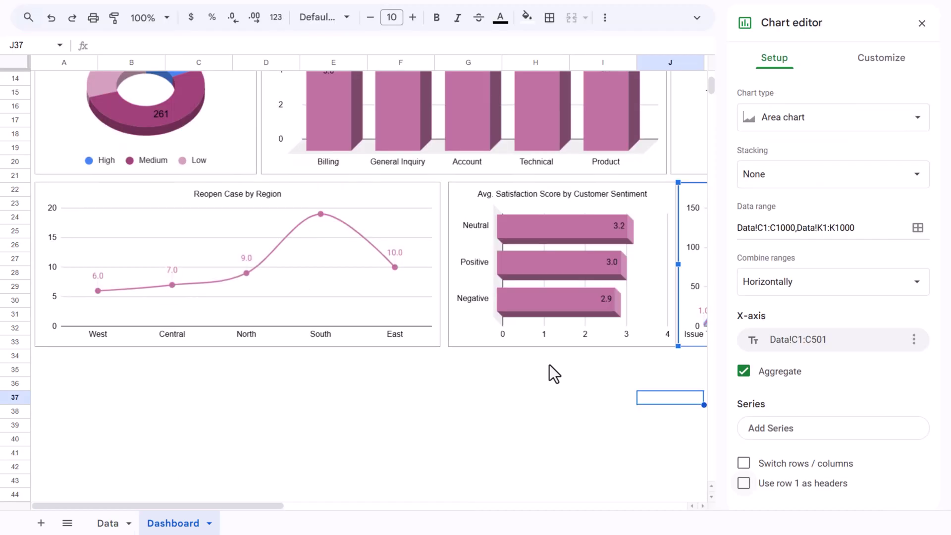
Step: Duplicate the Avg. Resolution days by Issue Type chart at cell A34 and widen the copy to the full dashboard width
scroll(545, 369, up, 5)
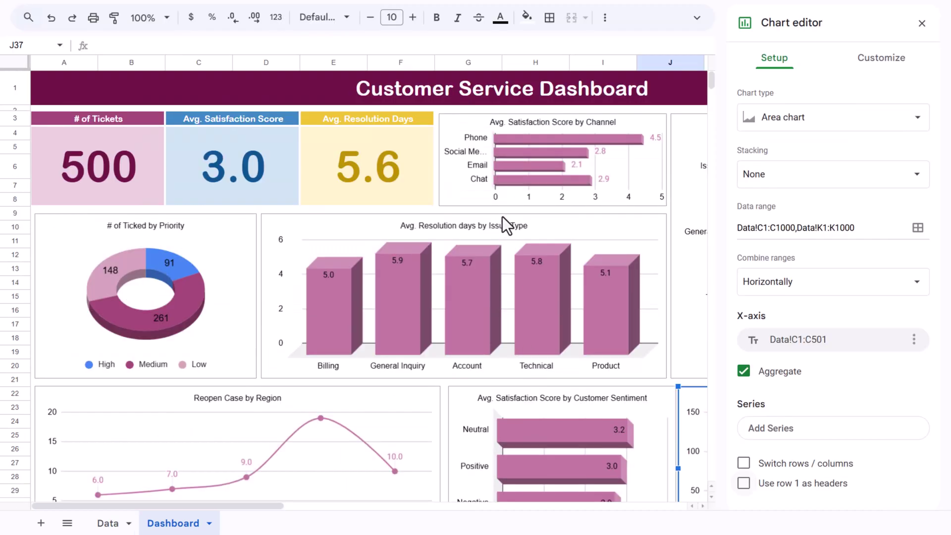
click(514, 227)
scroll(348, 323, down, 5)
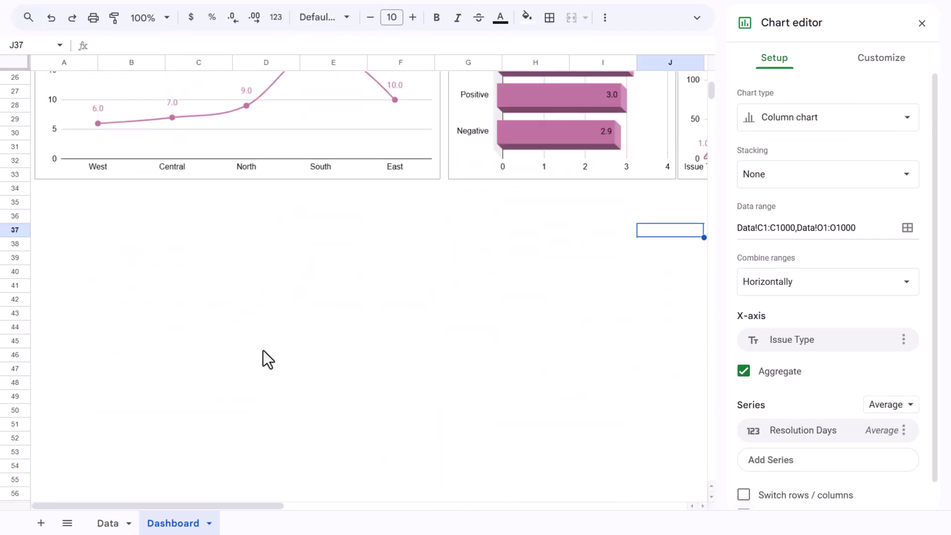
click(51, 194)
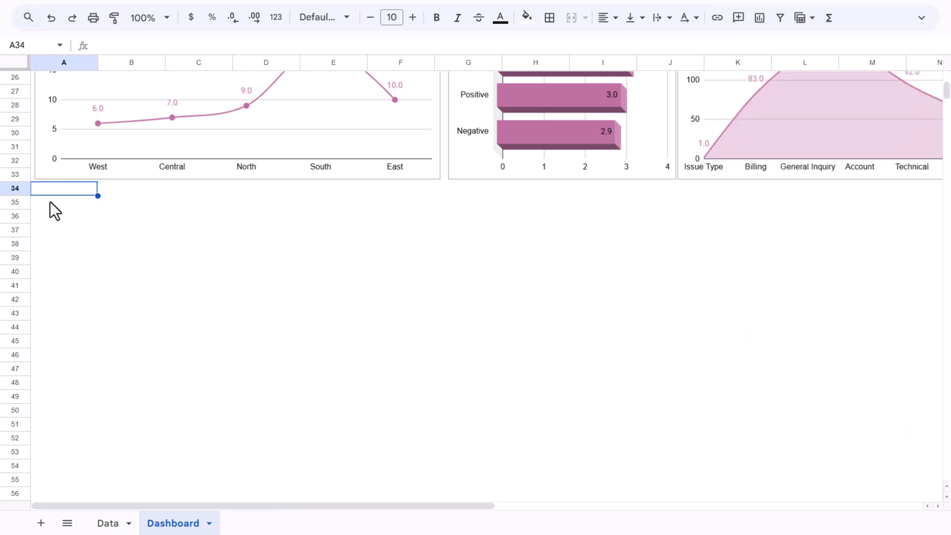
click(376, 200)
drag(376, 200, 352, 202)
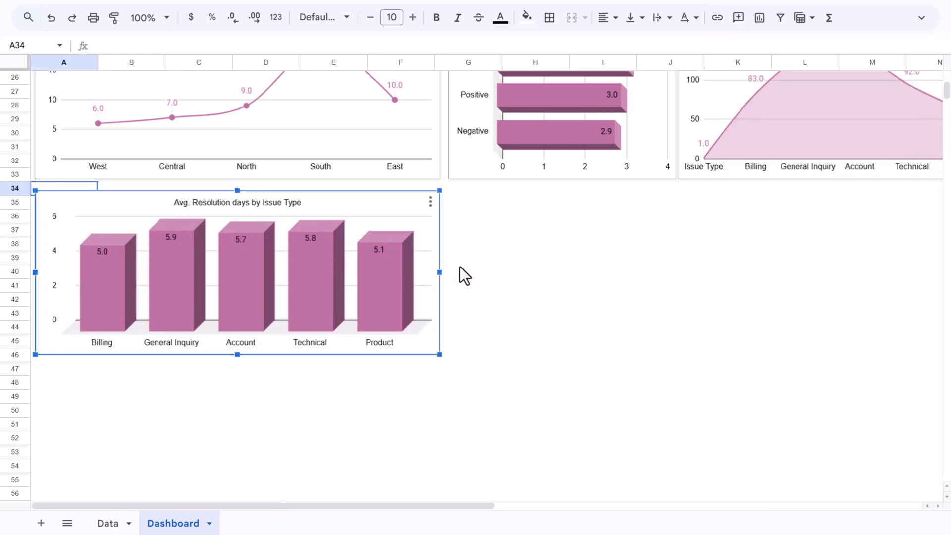
drag(439, 272, 897, 270)
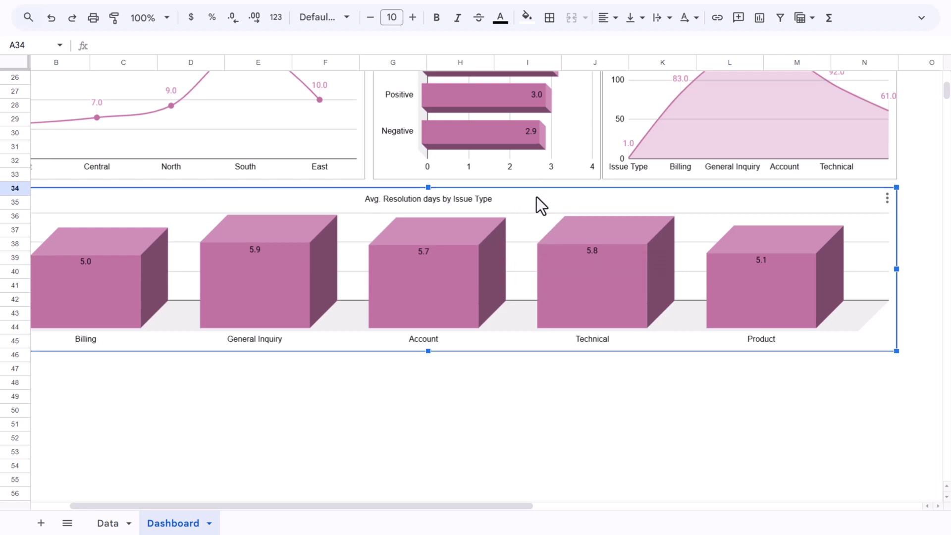
Step: Replace the copied chart's Issue Type range with the Assigned Agent column, Data!G:G, and retitle it "Avg. Resolution days by Assigned Agent Name"
double_click(537, 197)
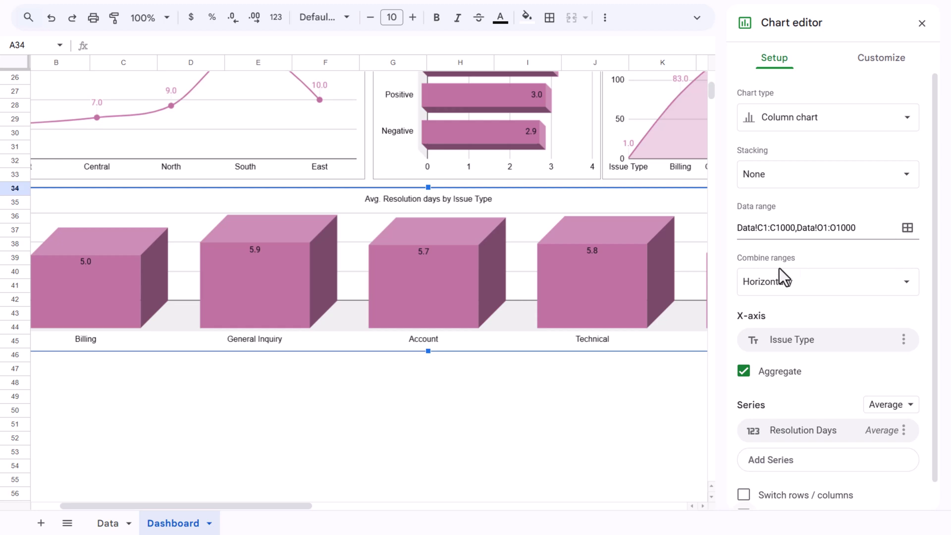
click(818, 228)
click(453, 161)
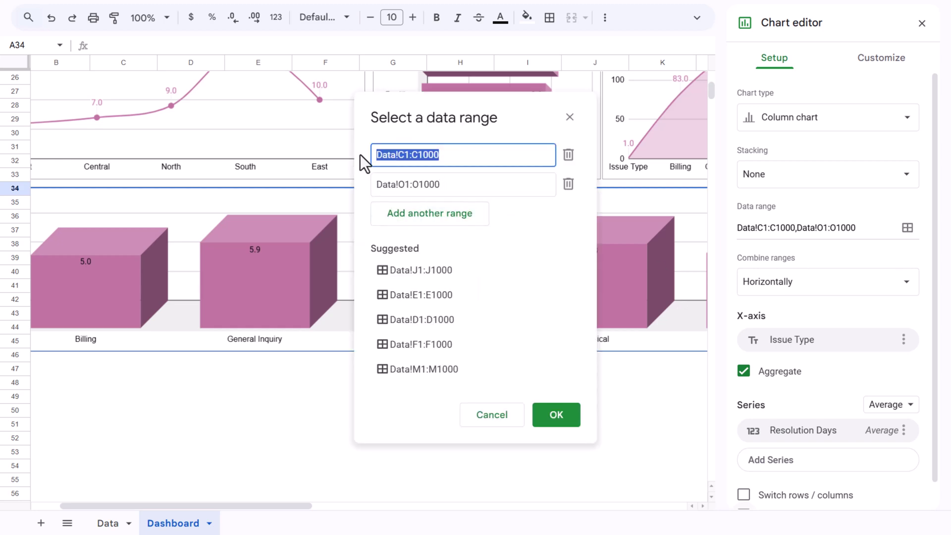
key(BackSpace)
click(107, 523)
click(247, 163)
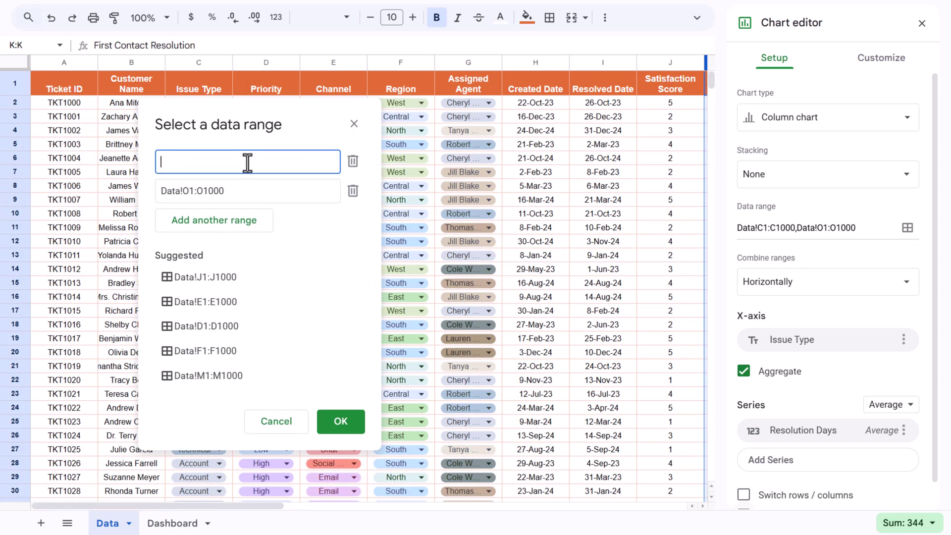
click(471, 62)
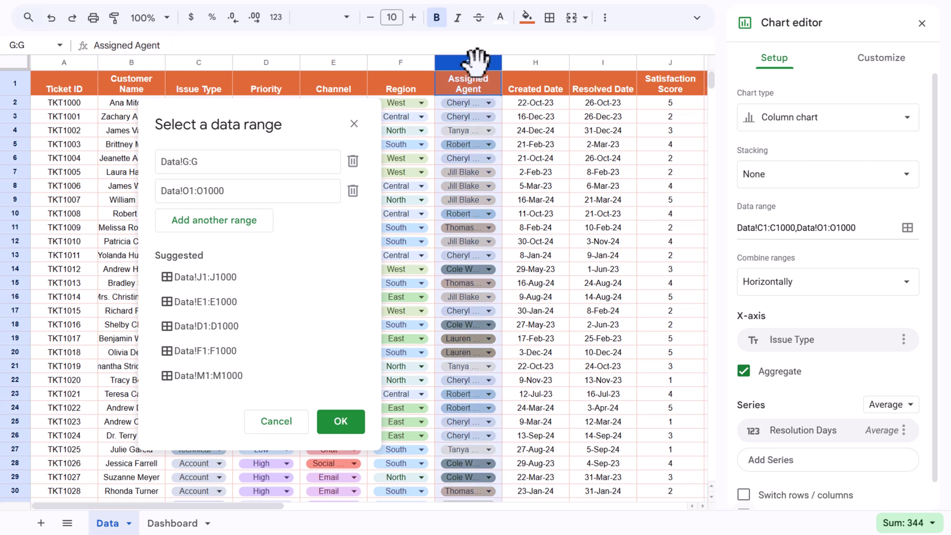
click(342, 427)
click(470, 203)
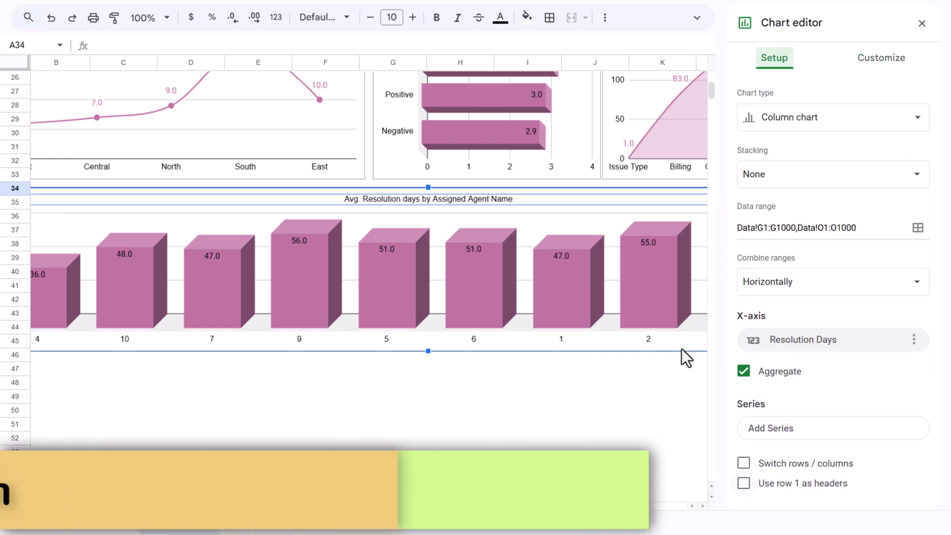
Step: Set the chart's X-axis to Assigned Agent, add Resolution Days as an averaged series, and close the chart editor
click(822, 342)
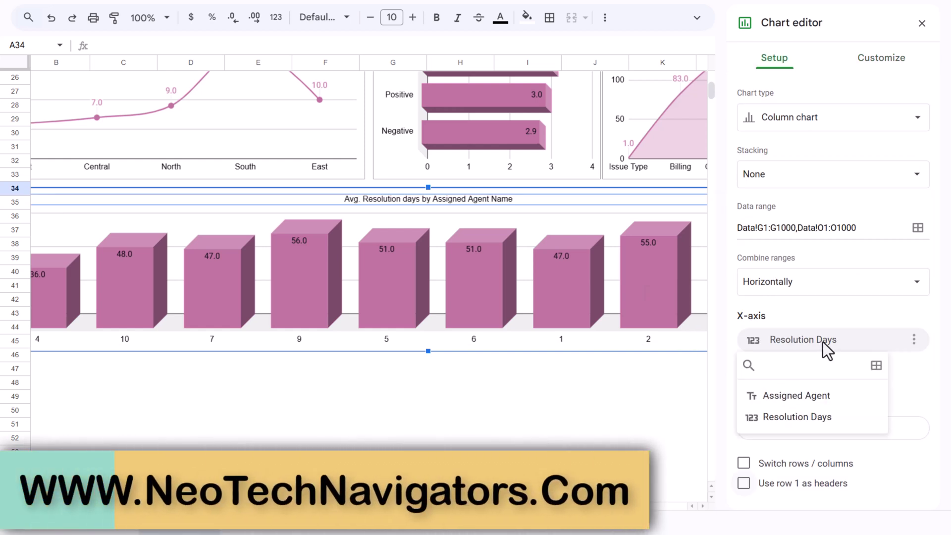
click(821, 397)
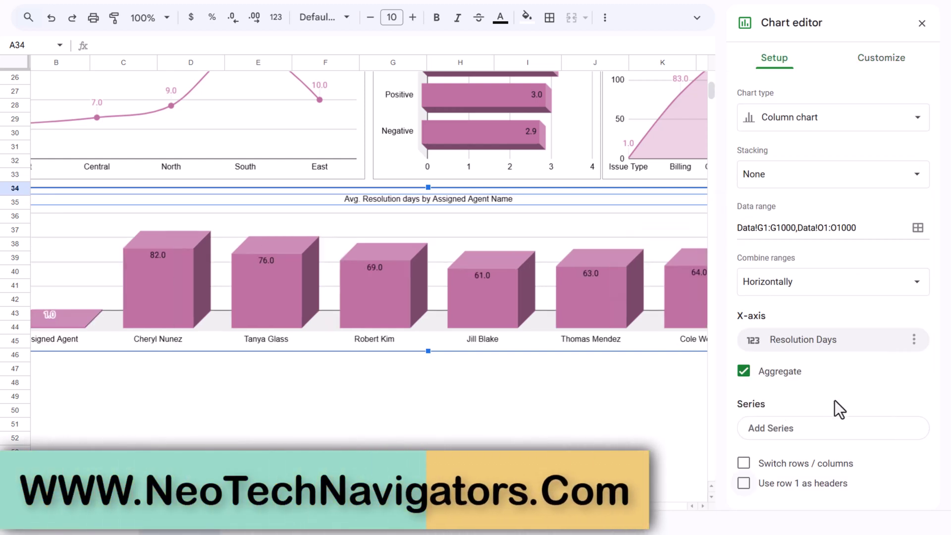
click(812, 429)
click(815, 484)
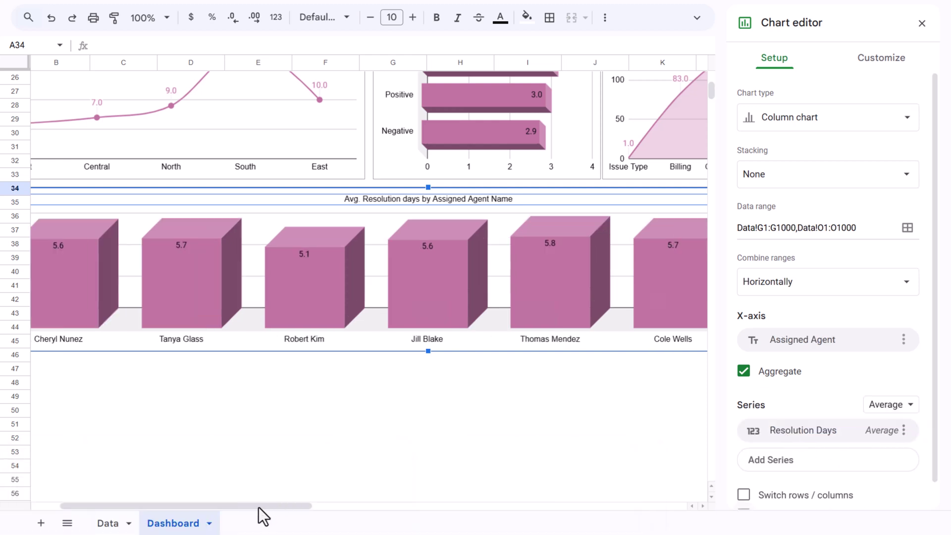
drag(258, 506, 173, 506)
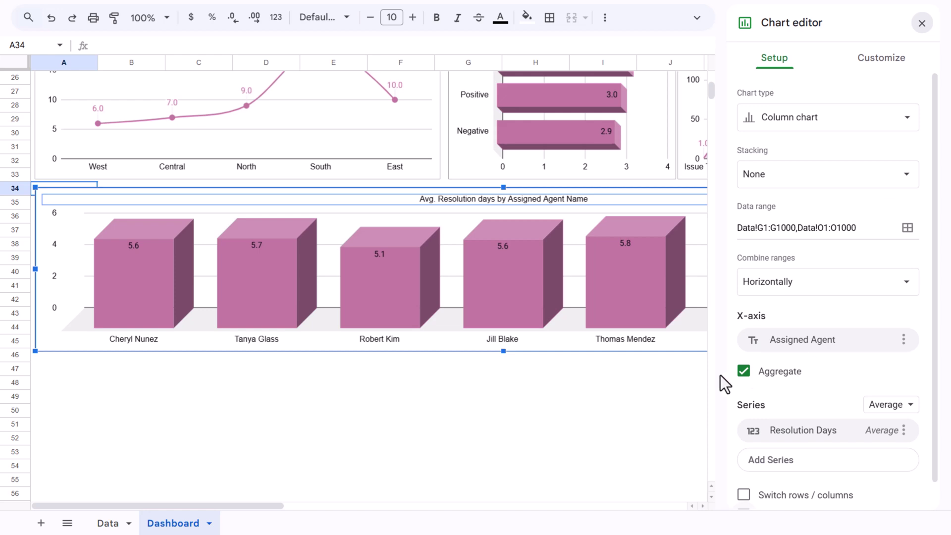
click(922, 24)
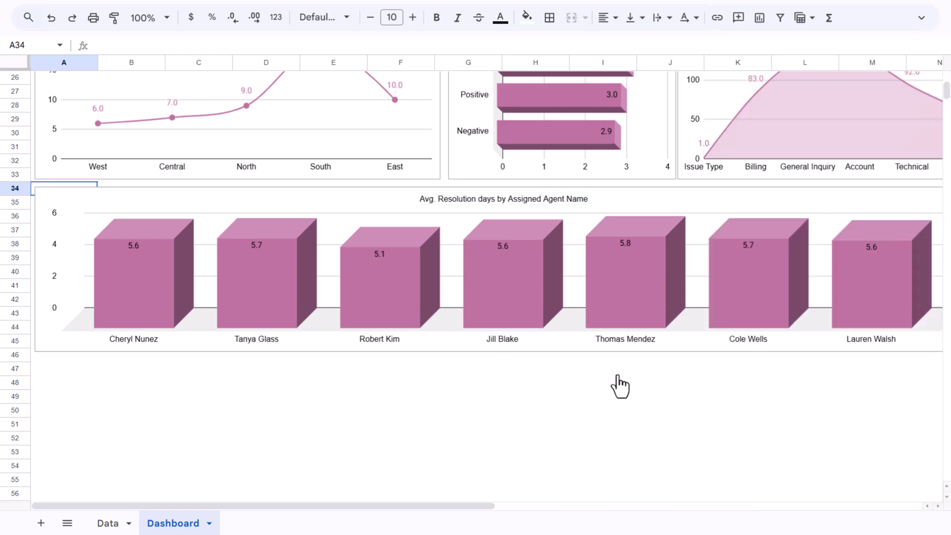
Step: Select the Customer Service Dashboard title banner in row 1
scroll(620, 384, up, 8)
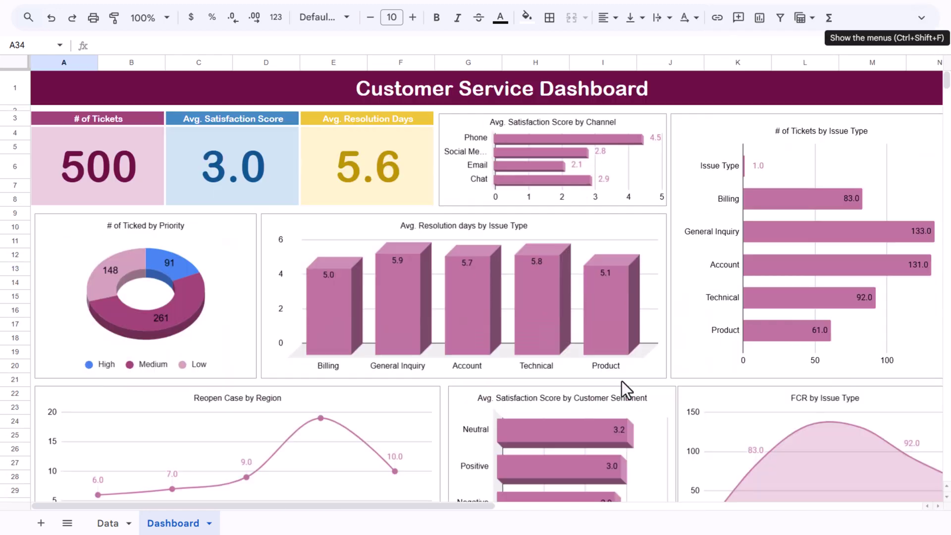
click(478, 88)
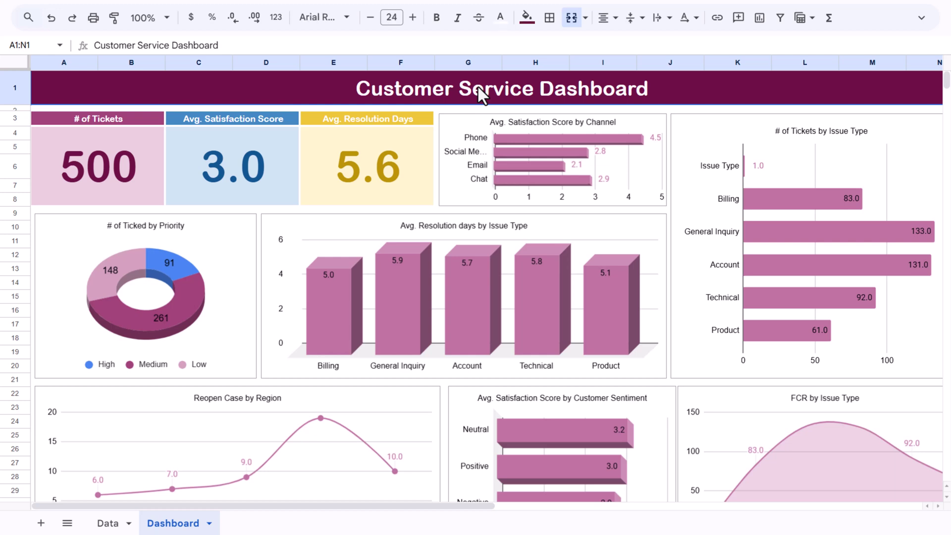